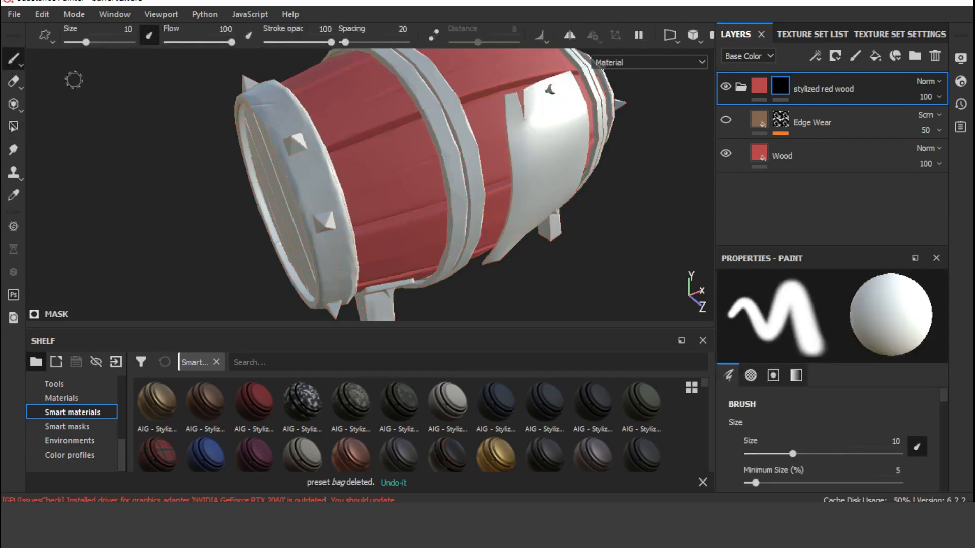
Fill the barrel's wooden planks into the stylized red wood folder's black mask with Polygon Fill.
{"action": "left_click", "coordinate": [14, 127]}
{"action": "left_click", "coordinate": [437, 224]}
{"action": "left_click", "coordinate": [367, 198]}
{"action": "left_click_drag", "start_coordinate": [496, 300], "coordinate": [523, 223], "text": "alt"}
{"action": "left_click", "coordinate": [345, 244]}
{"action": "left_click", "coordinate": [520, 241]}
{"action": "left_click", "coordinate": [615, 231]}
{"action": "left_click", "coordinate": [665, 239]}
Make the Edge Wear layer visible and set its base color to a light tan.
{"action": "left_click_drag", "start_coordinate": [666, 239], "coordinate": [457, 117], "text": "alt"}
{"action": "left_click", "coordinate": [759, 86]}
{"action": "left_click_drag", "start_coordinate": [610, 114], "coordinate": [445, 200], "text": "alt"}
{"action": "left_click", "coordinate": [759, 120]}
{"action": "left_click", "coordinate": [780, 120]}
{"action": "scroll", "coordinate": [446, 200], "scroll_direction": "up", "scroll_amount": 2}
{"action": "left_click", "coordinate": [759, 120]}
{"action": "left_click", "coordinate": [843, 426]}
{"action": "left_click", "coordinate": [804, 321]}
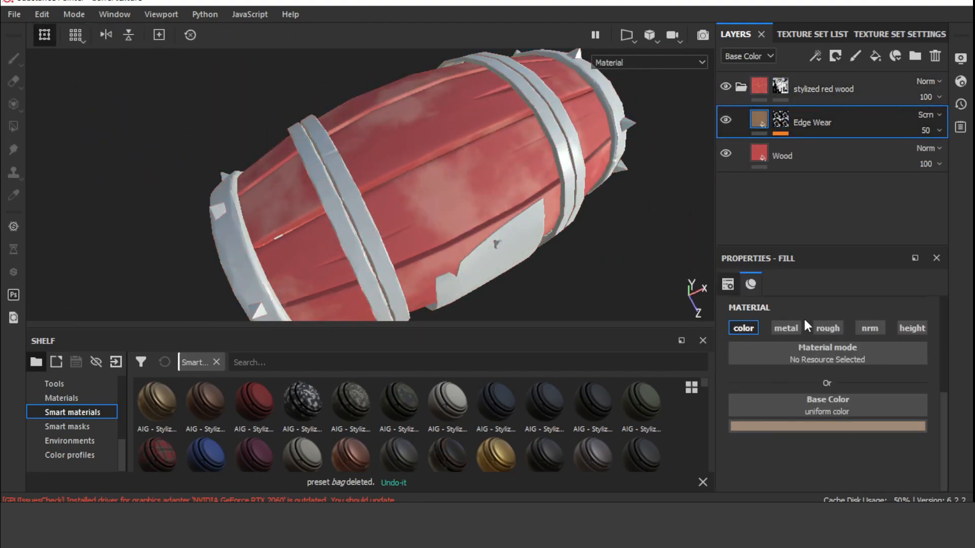
Set the Level of the stylized edge generator on the Edge Wear mask to 0.7.
{"action": "left_click", "coordinate": [783, 115]}
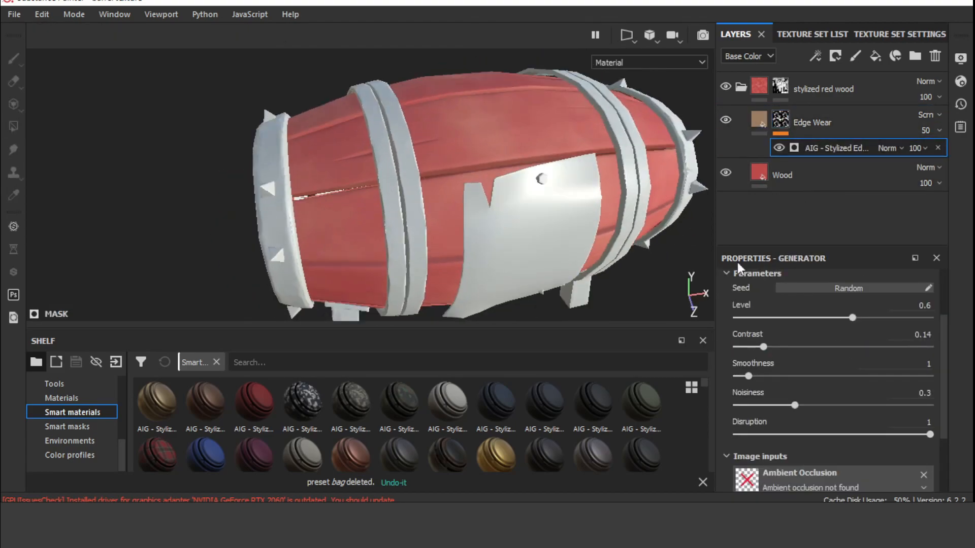
{"action": "left_click_drag", "start_coordinate": [855, 317], "coordinate": [875, 318]}
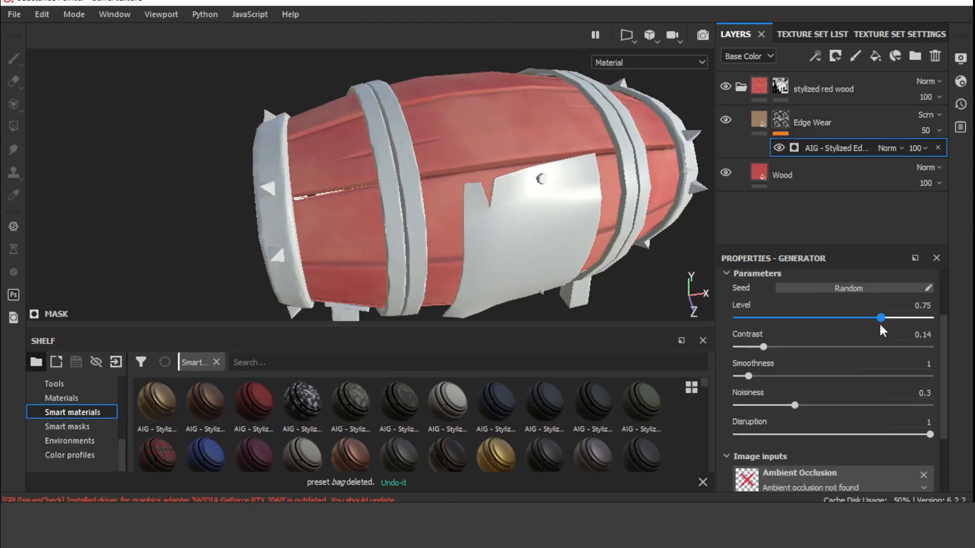
{"action": "left_click_drag", "start_coordinate": [533, 152], "coordinate": [635, 127], "text": "alt"}
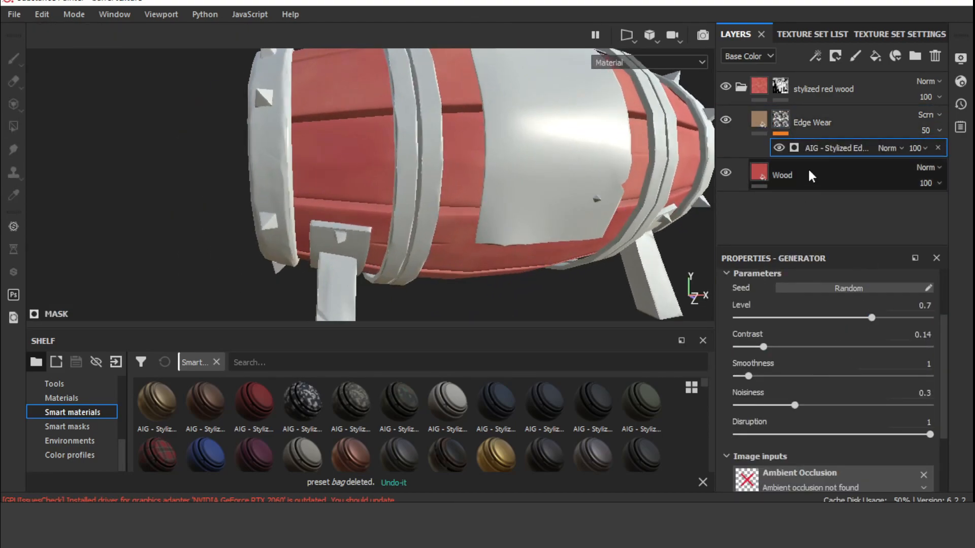
Set the Edge Wear layer's base color to salmon red and its opacity to 25.
{"action": "left_click", "coordinate": [813, 122]}
{"action": "left_click_drag", "start_coordinate": [95, 148], "coordinate": [79, 180]}
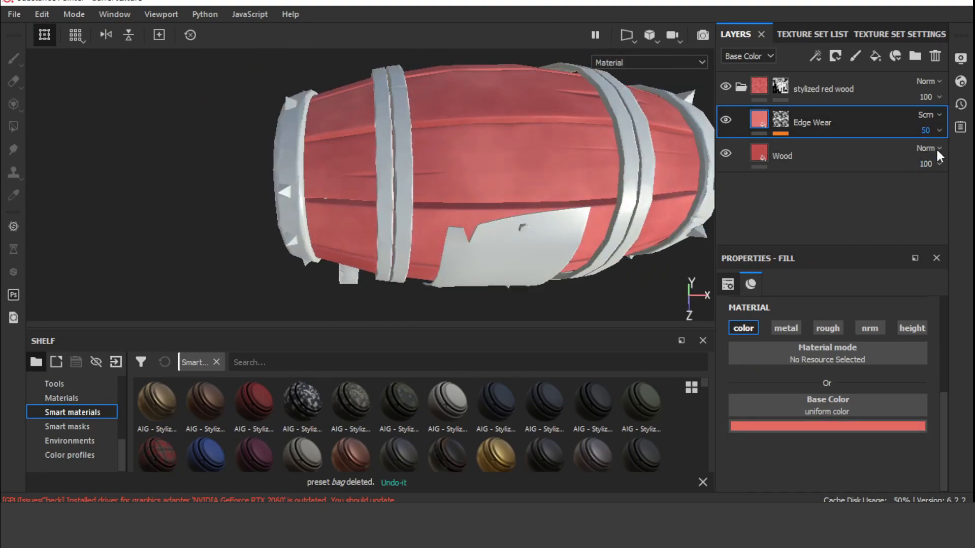
{"action": "mouse_move", "coordinate": [937, 150]}
{"action": "left_mouse_down"}
{"action": "mouse_move", "coordinate": [966, 164]}
{"action": "mouse_move", "coordinate": [922, 160]}
{"action": "left_mouse_up"}
{"action": "scroll", "coordinate": [509, 216], "scroll_direction": "down", "scroll_amount": 3}
{"action": "left_click_drag", "start_coordinate": [510, 216], "coordinate": [650, 186], "text": "alt"}
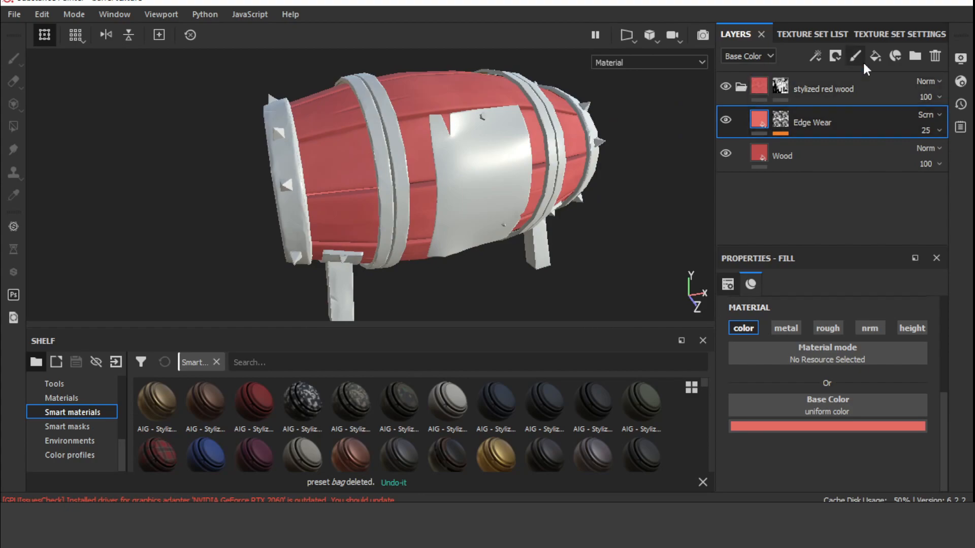
Add a fill layer with a light beige base color above Edge Wear and give it a black mask.
{"action": "left_click", "coordinate": [875, 56]}
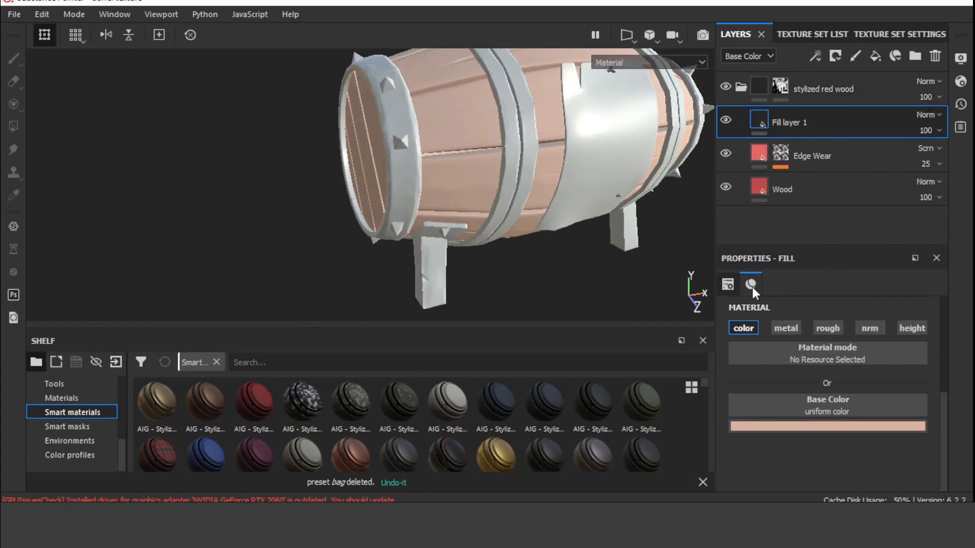
{"action": "right_click", "coordinate": [812, 122]}
{"action": "left_click", "coordinate": [825, 137]}
Try a Curvature generator on the mask of the beige fill layer.
{"action": "left_click", "coordinate": [815, 56]}
{"action": "left_click", "coordinate": [822, 312]}
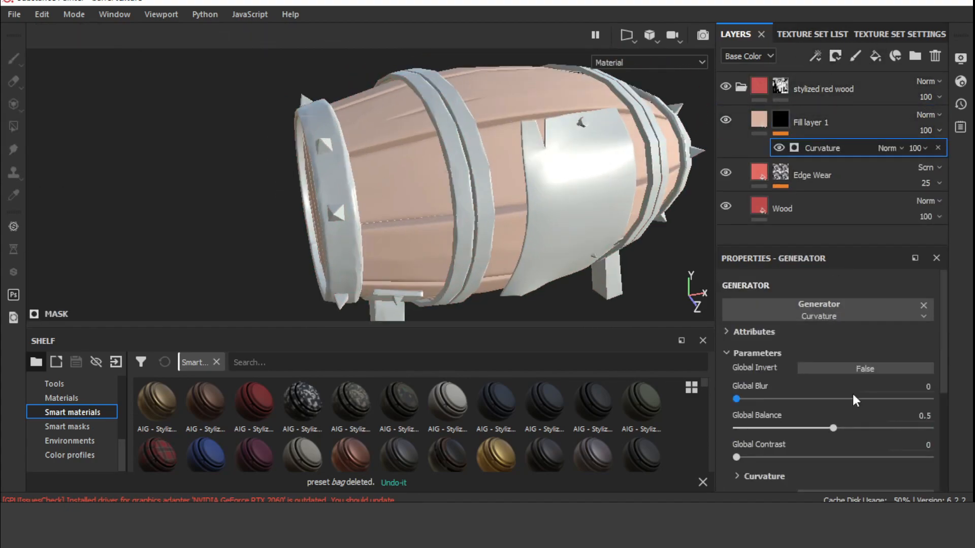
{"action": "left_click", "coordinate": [867, 158]}
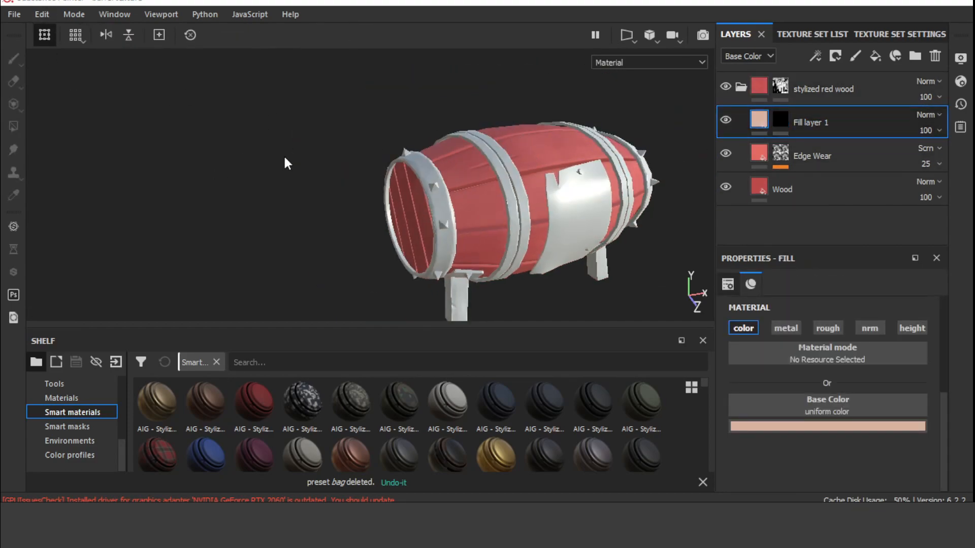
Examine the barrel's mesh maps one after another, including ambient occlusion and position.
{"action": "key", "text": "b"}
{"action": "key", "text": "b"}
{"action": "key", "text": "b"}
{"action": "key", "text": "b"}
{"action": "key", "text": "b"}
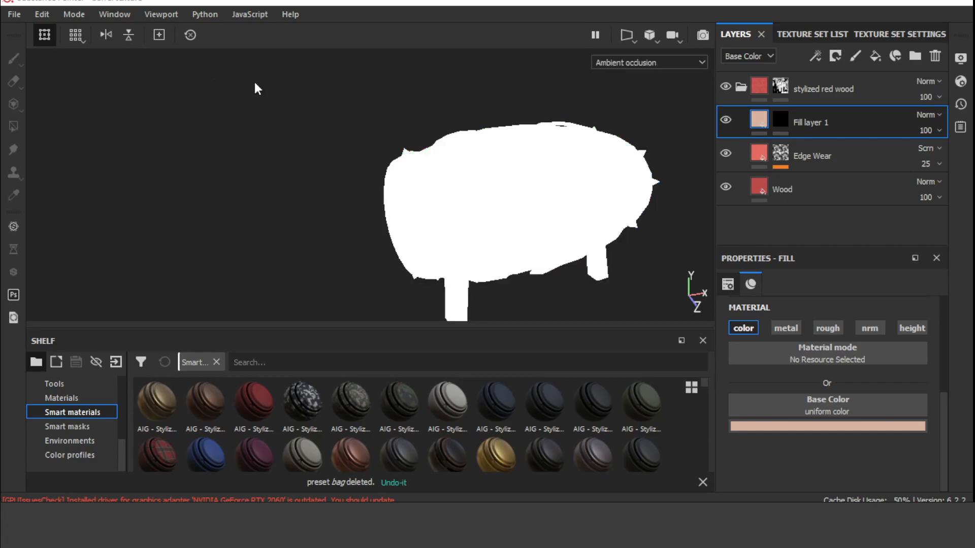
{"action": "key", "text": "b"}
{"action": "key", "text": "b"}
{"action": "key", "text": "b"}
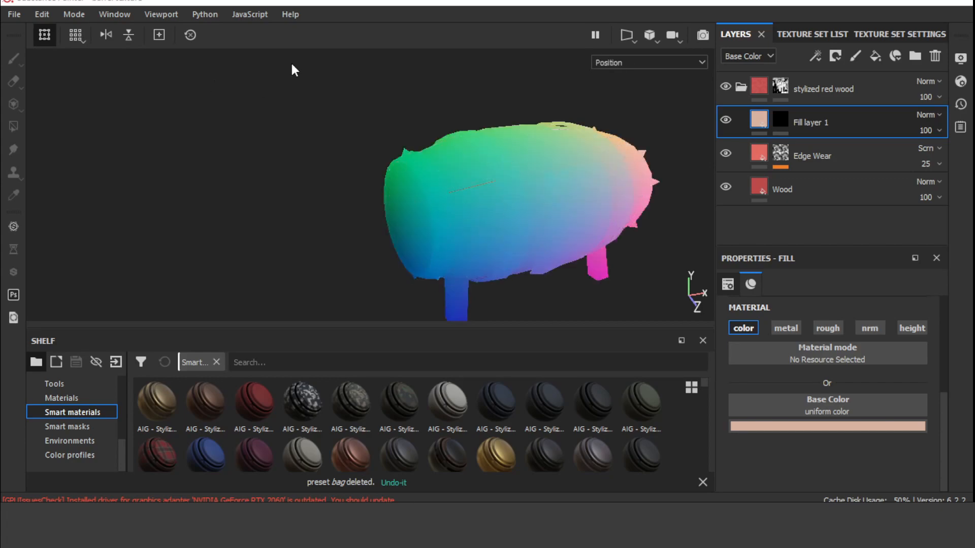
Rename the Wood layer to "wood base" and set its roughness to 0.6047.
{"action": "left_click_drag", "start_coordinate": [401, 236], "coordinate": [579, 202], "text": "alt"}
{"action": "double_click", "coordinate": [792, 191]}
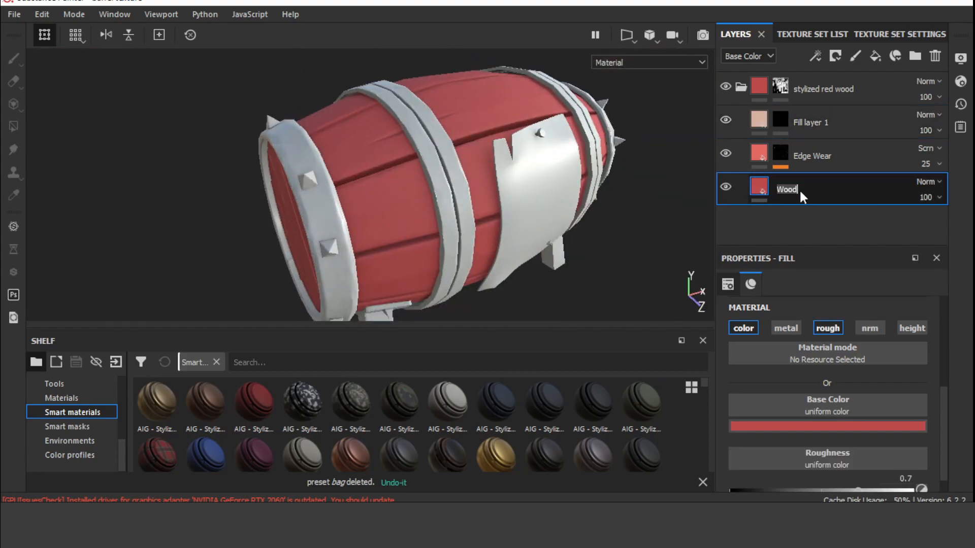
{"action": "scroll", "coordinate": [945, 417], "scroll_direction": "down", "scroll_amount": 1}
{"action": "left_click_drag", "start_coordinate": [859, 469], "coordinate": [839, 471]}
Raise the Edge Wear layer's opacity to 93 and lighten its base color to pink.
{"action": "left_click_drag", "start_coordinate": [579, 149], "coordinate": [543, 184], "text": "alt"}
{"action": "middle_click_drag", "start_coordinate": [542, 184], "coordinate": [535, 165], "text": "alt"}
{"action": "left_click", "coordinate": [729, 158]}
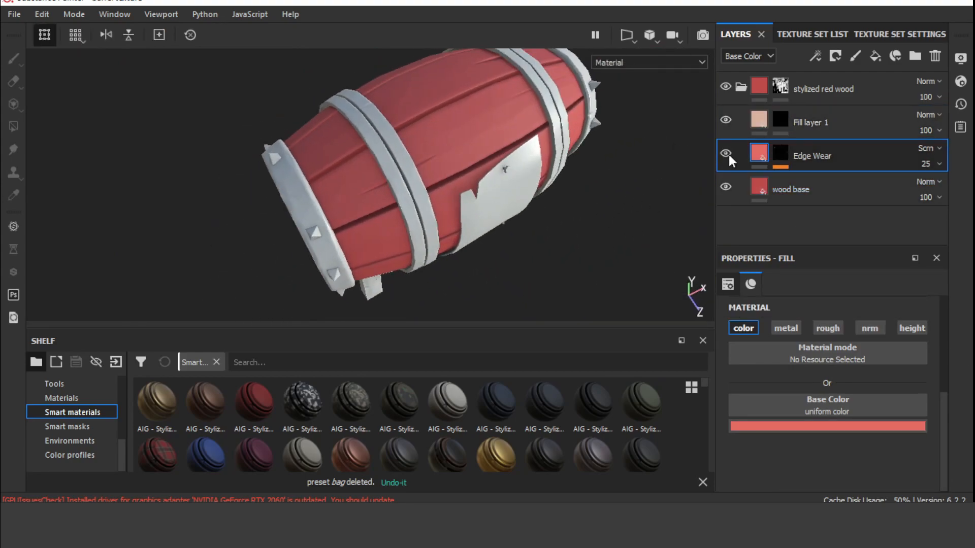
{"action": "left_click_drag", "start_coordinate": [947, 191], "coordinate": [955, 198]}
{"action": "scroll", "coordinate": [536, 124], "scroll_direction": "up", "scroll_amount": 3}
Delete the Edge Wear layer and add a Curvature generator to Fill layer 1's mask.
{"action": "left_click", "coordinate": [782, 159]}
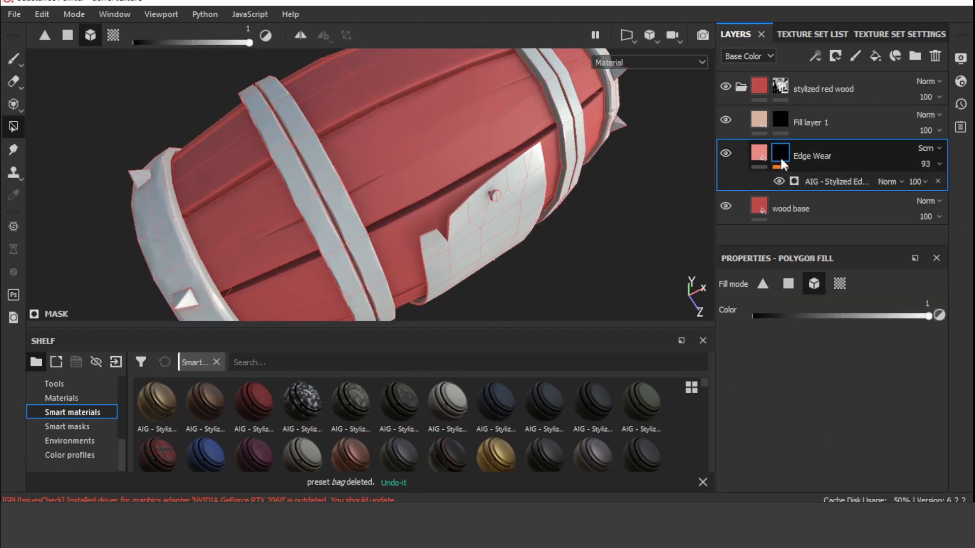
{"action": "left_click", "coordinate": [935, 56]}
{"action": "left_click", "coordinate": [812, 122]}
{"action": "left_click", "coordinate": [815, 56]}
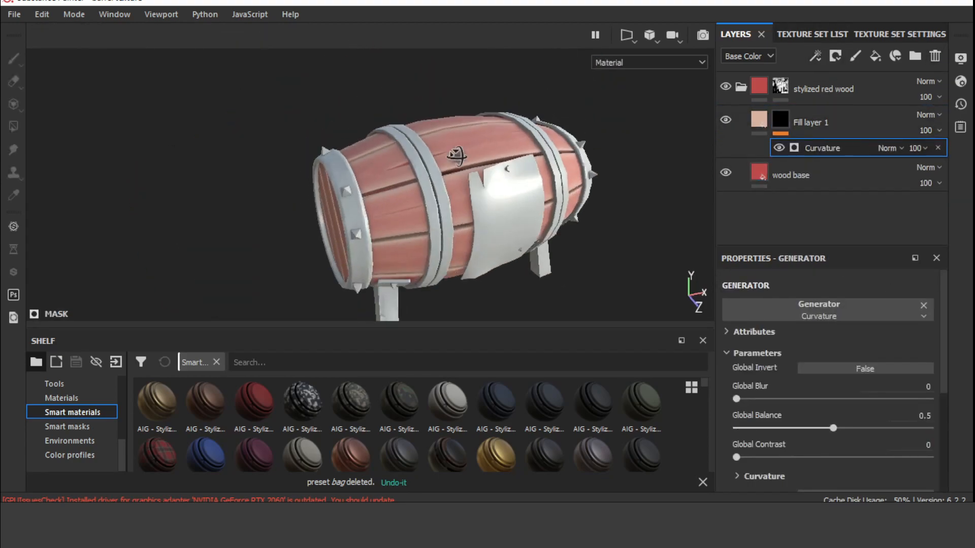
{"action": "scroll", "coordinate": [457, 156], "scroll_direction": "up", "scroll_amount": 3}
Set Fill layer 1's Curvature generator to global blur 0.47, global balance 0.2 and global contrast 0.78.
{"action": "left_click", "coordinate": [812, 122]}
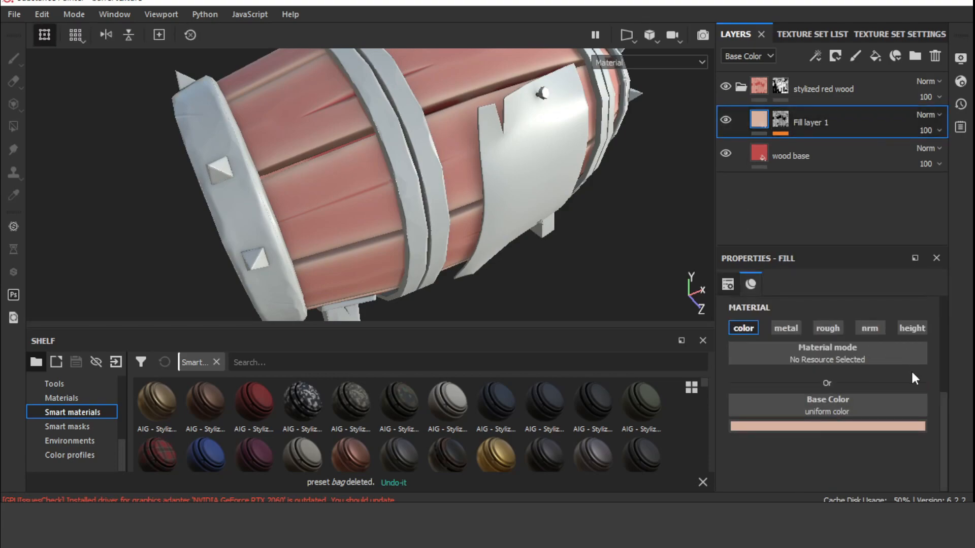
{"action": "scroll", "coordinate": [470, 152], "scroll_direction": "down", "scroll_amount": 3}
{"action": "left_click", "coordinate": [780, 122]}
{"action": "left_click_drag", "start_coordinate": [835, 428], "coordinate": [773, 428]}
{"action": "left_click_drag", "start_coordinate": [736, 457], "coordinate": [943, 455]}
{"action": "left_click_drag", "start_coordinate": [508, 228], "coordinate": [443, 150], "text": "alt"}
{"action": "left_click_drag", "start_coordinate": [891, 460], "coordinate": [887, 457]}
{"action": "left_click_drag", "start_coordinate": [736, 399], "coordinate": [741, 399]}
Tune the Curvature generator's detail scales, setting Sharp to 0.18 and Fine to 0.56 and adjusting Large.
{"action": "scroll", "coordinate": [588, 181], "scroll_direction": "down", "scroll_amount": 3}
{"action": "left_click_drag", "start_coordinate": [587, 181], "coordinate": [418, 193], "text": "alt"}
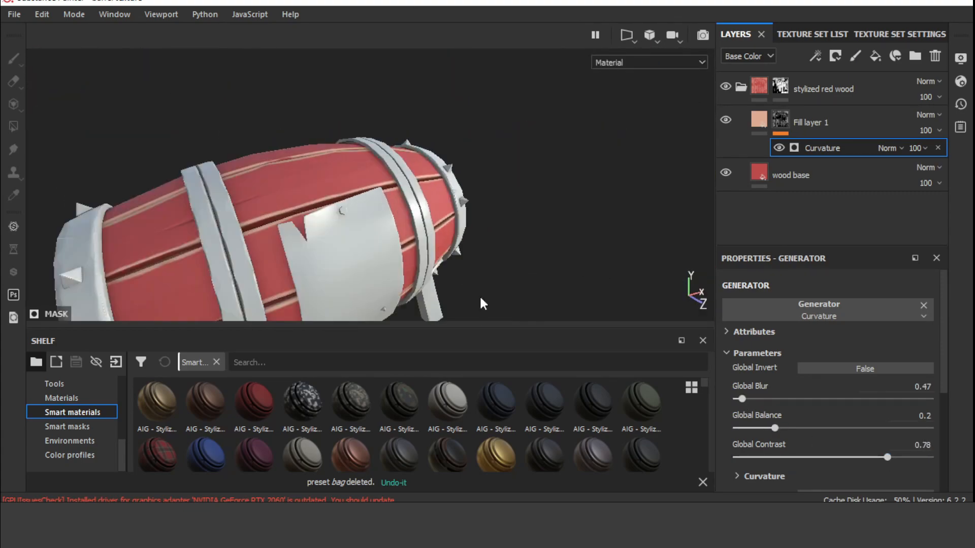
{"action": "right_click_drag", "start_coordinate": [418, 193], "coordinate": [457, 224], "text": "alt"}
{"action": "scroll", "coordinate": [832, 381], "scroll_direction": "down", "scroll_amount": 5}
{"action": "left_click_drag", "start_coordinate": [457, 224], "coordinate": [406, 239], "text": "alt"}
{"action": "left_click", "coordinate": [761, 353]}
{"action": "scroll", "coordinate": [873, 366], "scroll_direction": "down", "scroll_amount": 2}
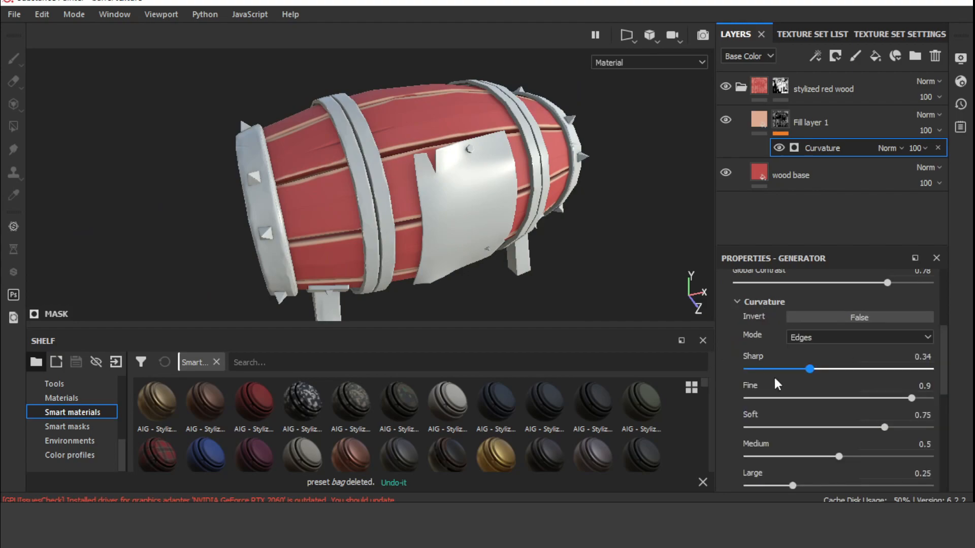
{"action": "left_click_drag", "start_coordinate": [772, 382], "coordinate": [771, 382]}
{"action": "scroll", "coordinate": [548, 244], "scroll_direction": "up", "scroll_amount": 4}
{"action": "left_click_drag", "start_coordinate": [548, 244], "coordinate": [616, 259], "text": "alt"}
{"action": "scroll", "coordinate": [616, 259], "scroll_direction": "down", "scroll_amount": 3}
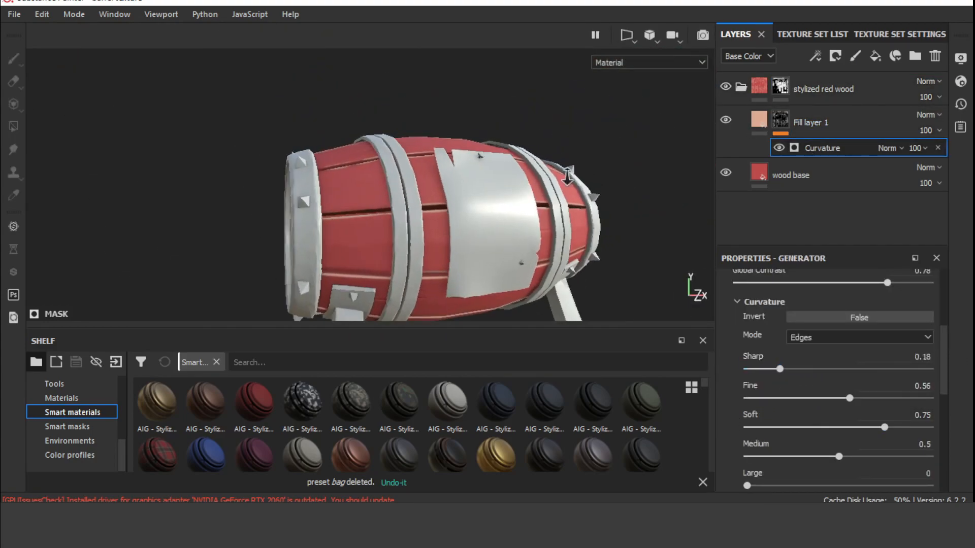
{"action": "left_click_drag", "start_coordinate": [747, 485], "coordinate": [784, 485]}
Duplicate Fill layer 1 together with its mask and hide the lower original.
{"action": "left_click_drag", "start_coordinate": [660, 219], "coordinate": [584, 188], "text": "alt"}
{"action": "left_click", "coordinate": [823, 122]}
{"action": "key", "text": "ctrl+d"}
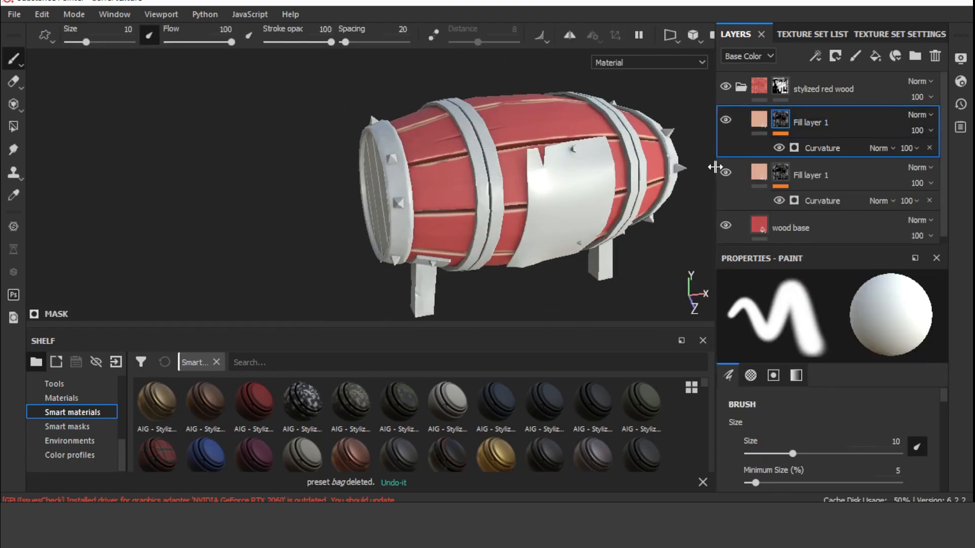
{"action": "left_click", "coordinate": [725, 172]}
Replace the Curvature generator on the upper Fill layer 1's mask with a Mask Editor generator.
{"action": "left_click", "coordinate": [929, 148]}
{"action": "left_click", "coordinate": [815, 56]}
{"action": "left_click", "coordinate": [843, 74]}
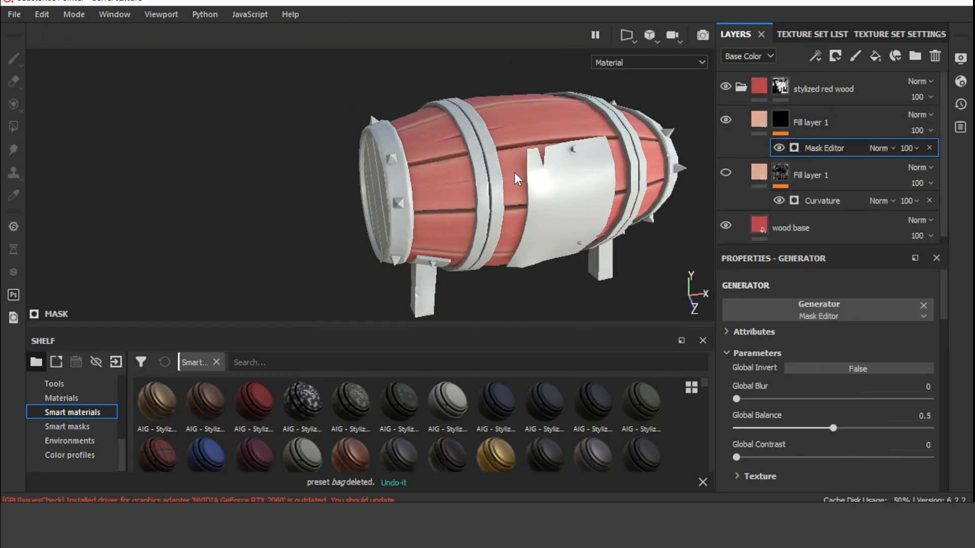
Turn on Global Invert in the Mask Editor and set global balance to 0.76 and global contrast to 0.86.
{"action": "left_click_drag", "start_coordinate": [835, 429], "coordinate": [886, 428]}
{"action": "scroll", "coordinate": [889, 429], "scroll_direction": "down", "scroll_amount": 1}
{"action": "scroll", "coordinate": [945, 328], "scroll_direction": "down", "scroll_amount": 2}
{"action": "left_click_drag", "start_coordinate": [736, 314], "coordinate": [905, 314]}
{"action": "scroll", "coordinate": [944, 320], "scroll_direction": "up", "scroll_amount": 3}
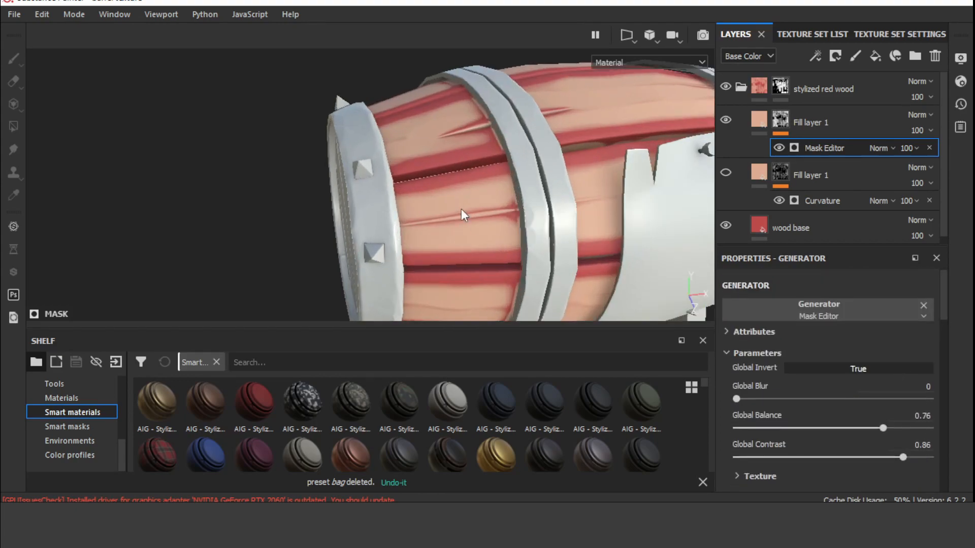
Set both the global balance and the global contrast of the Mask Editor to 1.
{"action": "mouse_move", "coordinate": [882, 428]}
{"action": "left_mouse_down"}
{"action": "mouse_move", "coordinate": [928, 428]}
{"action": "mouse_move", "coordinate": [900, 428]}
{"action": "left_mouse_up"}
{"action": "left_click_drag", "start_coordinate": [899, 428], "coordinate": [903, 428]}
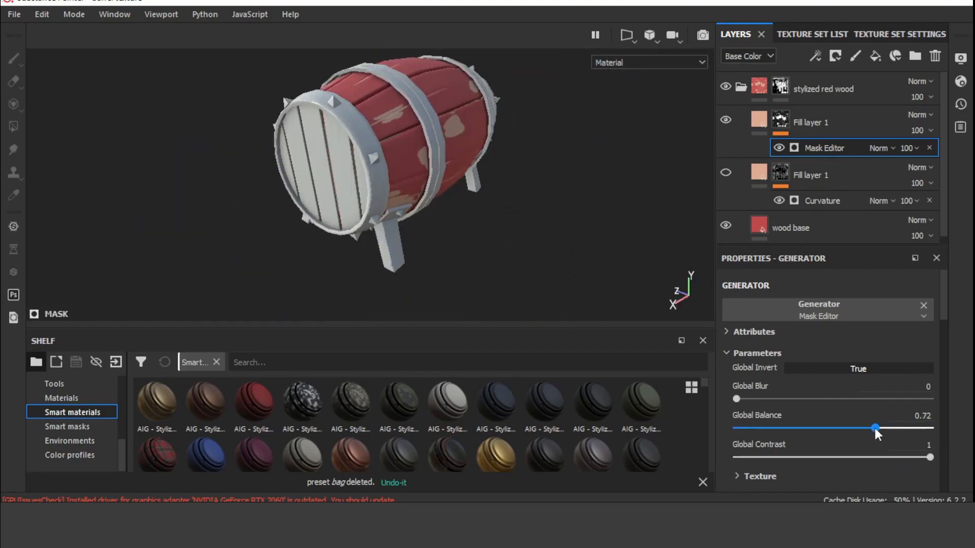
{"action": "left_click_drag", "start_coordinate": [923, 428], "coordinate": [932, 428]}
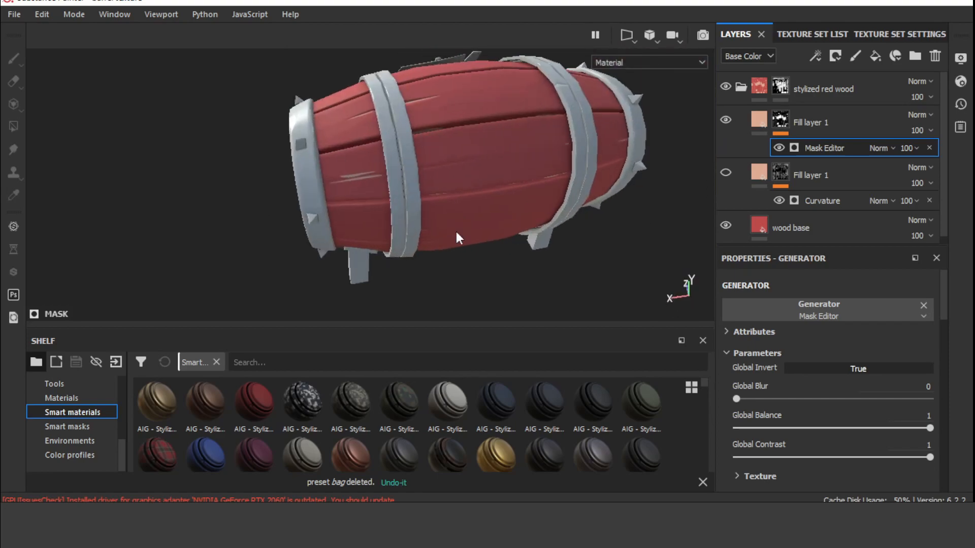
Show the lower Fill layer 1 again and check the barrel's head and sides with both damage layers.
{"action": "left_click_drag", "start_coordinate": [456, 232], "coordinate": [464, 167], "text": "alt"}
{"action": "right_click_drag", "start_coordinate": [464, 167], "coordinate": [470, 222], "text": "alt"}
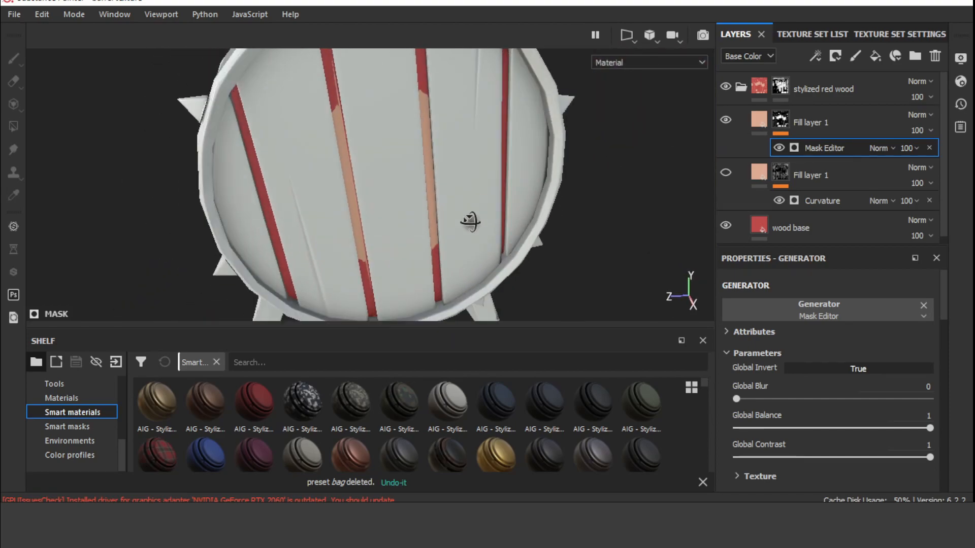
{"action": "scroll", "coordinate": [604, 211], "scroll_direction": "down", "scroll_amount": 5}
{"action": "left_click_drag", "start_coordinate": [604, 211], "coordinate": [577, 216], "text": "alt"}
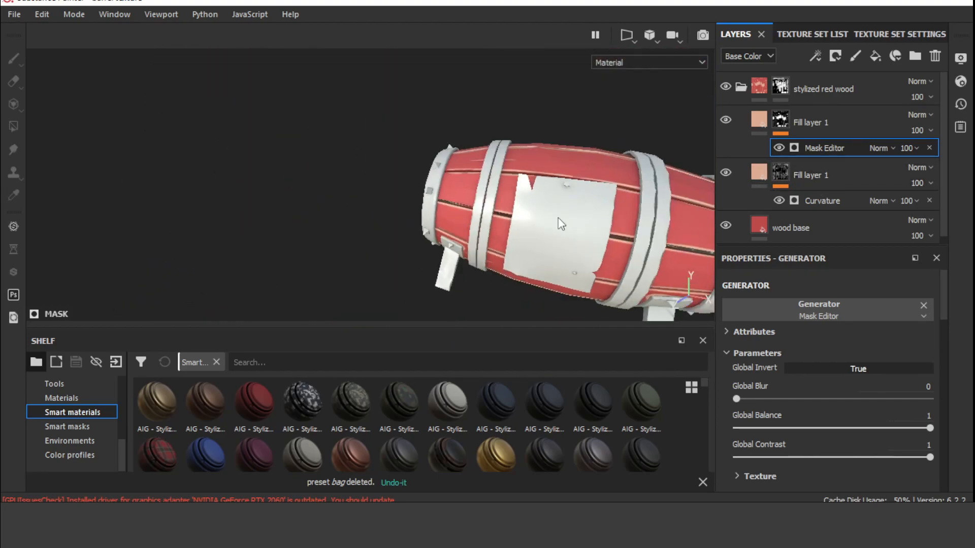
{"action": "left_click_drag", "start_coordinate": [560, 224], "coordinate": [379, 226], "text": "alt"}
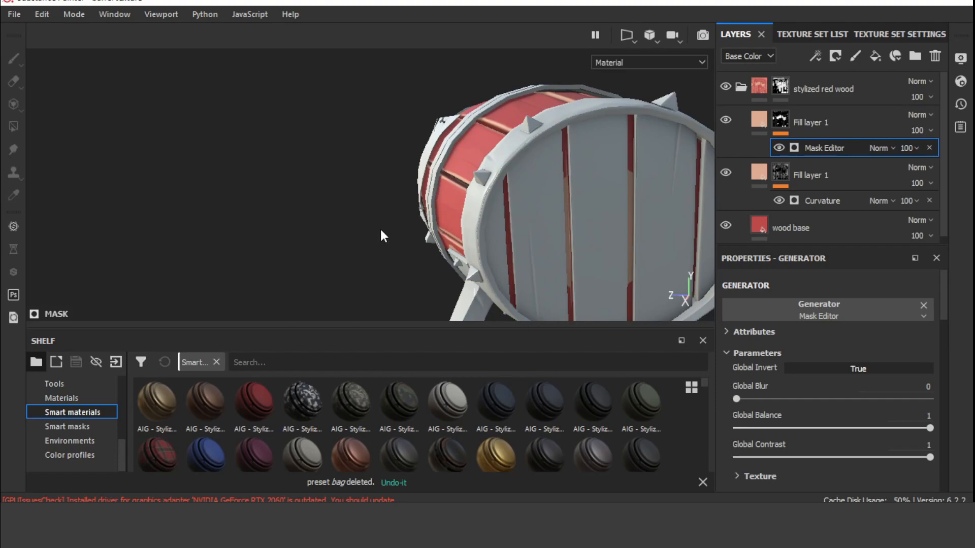
Try a black-masked copy of wood base above the fill layers, filling part of its mask by UV chunk.
{"action": "left_click", "coordinate": [831, 241]}
{"action": "left_click_drag", "start_coordinate": [708, 137], "coordinate": [661, 223], "text": "alt"}
{"action": "left_click_drag", "start_coordinate": [839, 118], "coordinate": [839, 116]}
{"action": "right_click", "coordinate": [832, 122]}
{"action": "key", "text": "4"}
{"action": "right_click_drag", "start_coordinate": [584, 192], "coordinate": [454, 223], "text": "alt"}
{"action": "left_click_drag", "start_coordinate": [455, 223], "coordinate": [385, 203], "text": "alt"}
{"action": "left_click", "coordinate": [113, 35]}
{"action": "left_click", "coordinate": [423, 137]}
{"action": "right_click_drag", "start_coordinate": [431, 153], "coordinate": [630, 264], "text": "alt"}
{"action": "left_click_drag", "start_coordinate": [631, 263], "coordinate": [695, 171], "text": "alt"}
{"action": "key", "text": "1"}
{"action": "mouse_move", "coordinate": [354, 119]}
{"action": "left_mouse_down", "text": "alt"}
{"action": "mouse_move", "coordinate": [507, 202]}
{"action": "mouse_move", "coordinate": [656, 222]}
{"action": "mouse_move", "coordinate": [512, 142]}
{"action": "mouse_move", "coordinate": [472, 132]}
{"action": "left_mouse_up", "text": "alt"}
Delete the masked wood base copy above the two fill layers.
{"action": "mouse_move", "coordinate": [944, 147]}
{"action": "left_mouse_down"}
{"action": "mouse_move", "coordinate": [947, 181]}
{"action": "mouse_move", "coordinate": [948, 144]}
{"action": "left_mouse_up"}
{"action": "left_click", "coordinate": [825, 209]}
{"action": "left_click", "coordinate": [828, 158], "text": "shift"}
{"action": "left_click", "coordinate": [831, 126]}
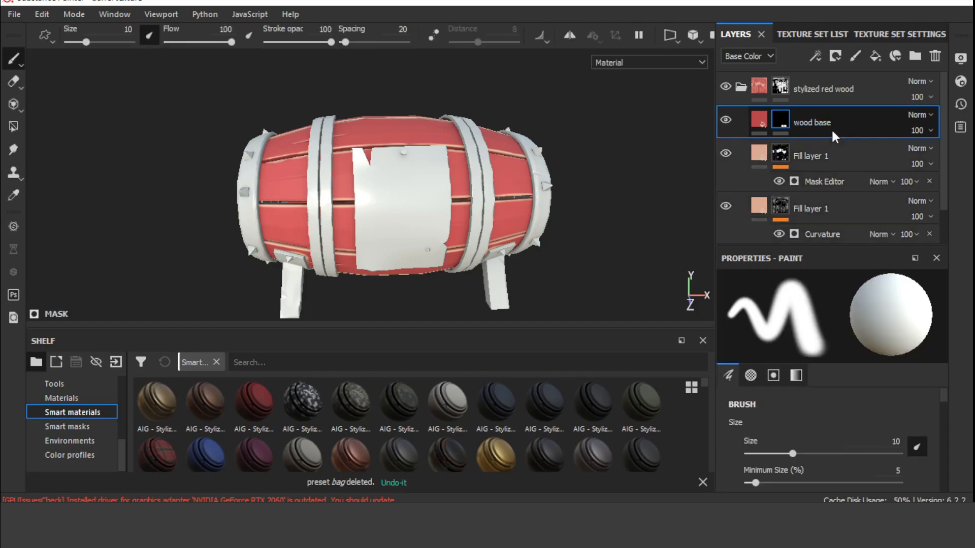
{"action": "key", "text": "Delete"}
Move both Fill layer 1 layers above the stylized red wood folder and group them in a folder named "Red wood damages".
{"action": "left_click", "coordinate": [823, 164], "text": "shift"}
{"action": "left_click_drag", "start_coordinate": [823, 163], "coordinate": [804, 75]}
{"action": "key", "text": "ctrl+g"}
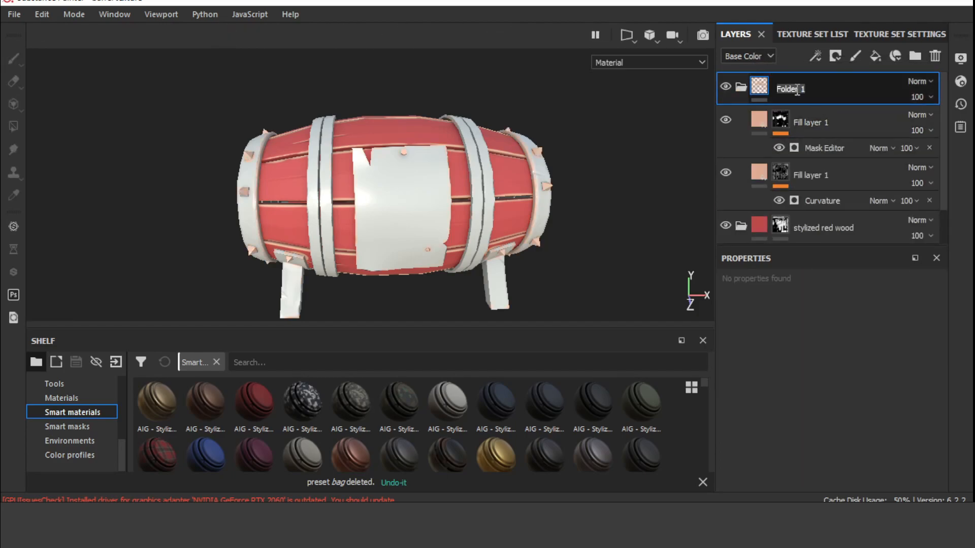
{"action": "left_click", "coordinate": [741, 87]}
Duplicate the wood base layer and set the copy's blend mode to Multiply.
{"action": "right_click_drag", "start_coordinate": [449, 140], "coordinate": [507, 252], "text": "alt"}
{"action": "left_click_drag", "start_coordinate": [507, 252], "coordinate": [538, 139], "text": "alt"}
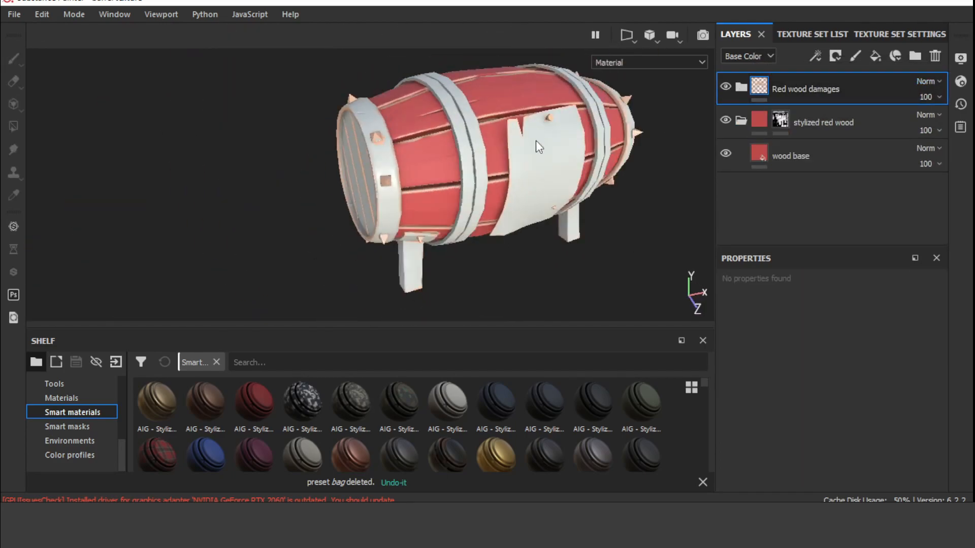
{"action": "right_click_drag", "start_coordinate": [537, 139], "coordinate": [574, 168], "text": "alt"}
{"action": "left_click", "coordinate": [827, 161]}
{"action": "key", "text": "ctrl+d"}
{"action": "scroll", "coordinate": [930, 149], "scroll_direction": "down", "scroll_amount": 4}
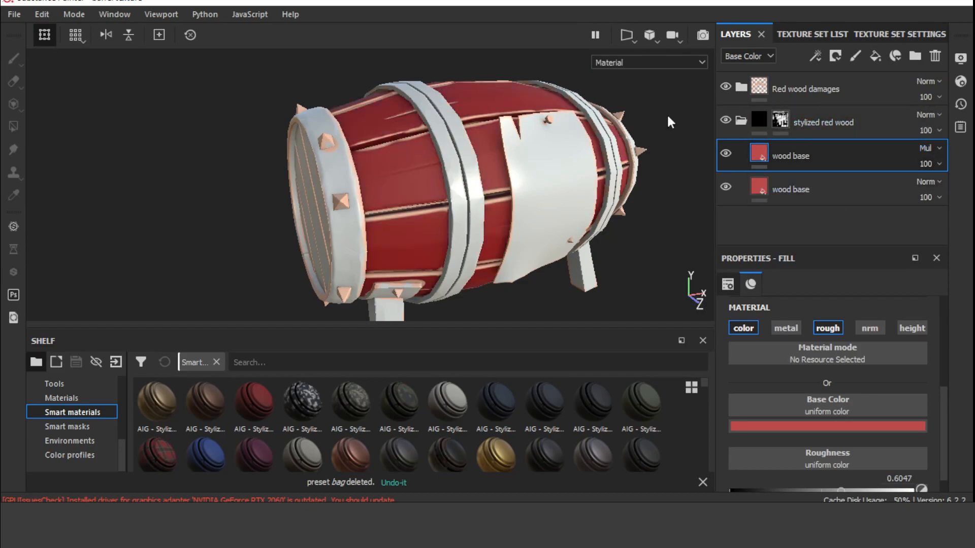
Set the opacity of the Multiply wood base copy to 47.
{"action": "left_click_drag", "start_coordinate": [533, 211], "coordinate": [475, 217], "text": "alt"}
{"action": "scroll", "coordinate": [474, 218], "scroll_direction": "up", "scroll_amount": 3}
{"action": "scroll", "coordinate": [474, 218], "scroll_direction": "down", "scroll_amount": 4}
{"action": "left_click", "coordinate": [927, 164]}
{"action": "left_click_drag", "start_coordinate": [935, 196], "coordinate": [916, 199]}
{"action": "scroll", "coordinate": [521, 209], "scroll_direction": "up", "scroll_amount": 2}
{"action": "mouse_move", "coordinate": [520, 209]}
{"action": "left_mouse_down", "text": "alt"}
{"action": "mouse_move", "coordinate": [461, 175]}
{"action": "mouse_move", "coordinate": [538, 203]}
{"action": "left_mouse_up", "text": "alt"}
Duplicate the Multiply wood base layer, set the new copy to Normal blending and give it a lighter red base color.
{"action": "left_click", "coordinate": [824, 165]}
{"action": "key", "text": "ctrl+d"}
{"action": "left_click", "coordinate": [827, 427]}
{"action": "left_click", "coordinate": [955, 284]}
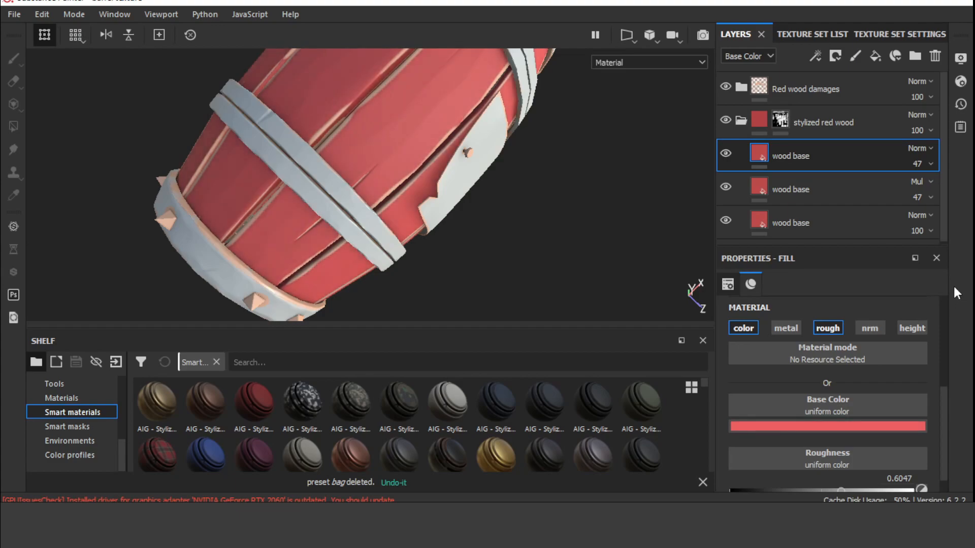
Add a black mask with a Curvature generator to the lighter red wood base copy.
{"action": "left_click", "coordinate": [836, 55]}
{"action": "left_click", "coordinate": [858, 86]}
{"action": "left_click", "coordinate": [814, 57]}
{"action": "left_click", "coordinate": [838, 73]}
{"action": "left_click", "coordinate": [930, 305]}
{"action": "left_click", "coordinate": [858, 366]}
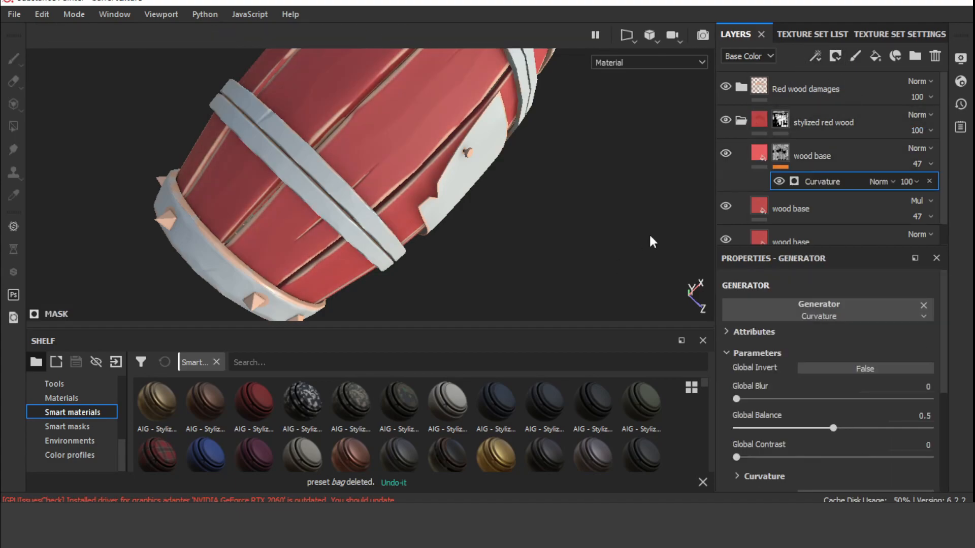
Try Global Invert and a global balance of 0.63 in the top wood base layer's Curvature generator.
{"action": "scroll", "coordinate": [386, 178], "scroll_direction": "down", "scroll_amount": 3}
{"action": "left_click_drag", "start_coordinate": [386, 178], "coordinate": [426, 147], "text": "alt"}
{"action": "left_click_drag", "start_coordinate": [777, 429], "coordinate": [862, 429]}
{"action": "left_click", "coordinate": [880, 367]}
{"action": "scroll", "coordinate": [432, 152], "scroll_direction": "up", "scroll_amount": 3}
{"action": "left_click_drag", "start_coordinate": [457, 112], "coordinate": [305, 152], "text": "alt"}
{"action": "left_click_drag", "start_coordinate": [436, 203], "coordinate": [346, 107], "text": "ctrl+alt"}
{"action": "left_click_drag", "start_coordinate": [808, 428], "coordinate": [858, 429]}
{"action": "left_click", "coordinate": [875, 370]}
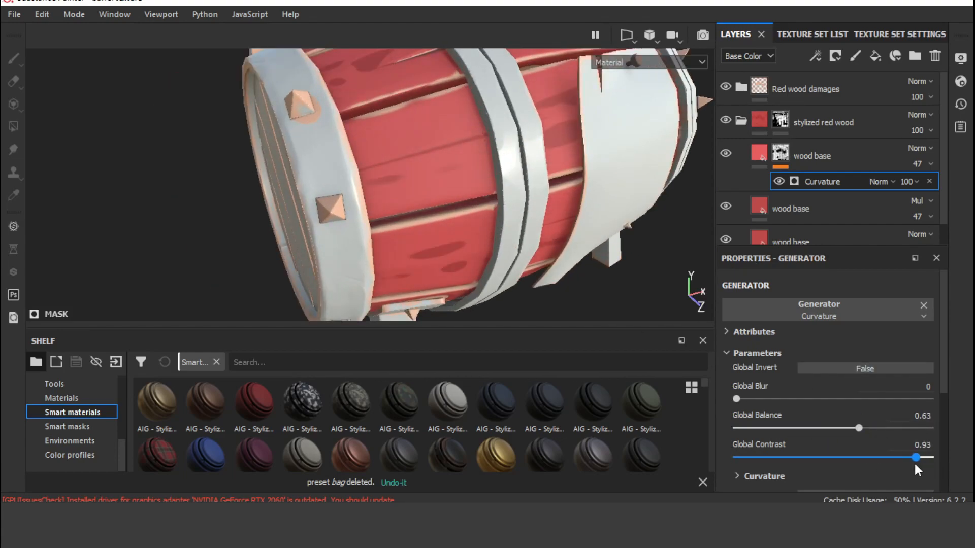
Set the Curvature generator's global contrast to 0.56 and global balance to 0.39, and the top wood base layer's opacity to 100.
{"action": "left_click_drag", "start_coordinate": [848, 471], "coordinate": [843, 470]}
{"action": "scroll", "coordinate": [358, 86], "scroll_direction": "down", "scroll_amount": 4}
{"action": "left_click_drag", "start_coordinate": [359, 87], "coordinate": [500, 84], "text": "alt"}
{"action": "left_click_drag", "start_coordinate": [927, 198], "coordinate": [969, 199]}
{"action": "scroll", "coordinate": [398, 194], "scroll_direction": "up", "scroll_amount": 1}
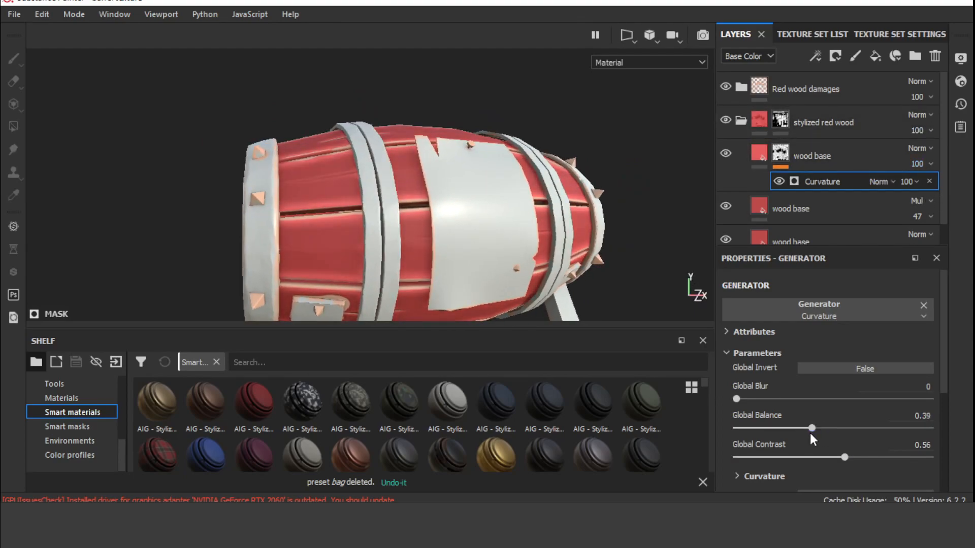
Set the top wood base layer's Curvature generator to Large 0.41, Big 0, Huge 0.13 and brightness -0.44.
{"action": "left_click_drag", "start_coordinate": [824, 464], "coordinate": [861, 461]}
{"action": "mouse_move", "coordinate": [508, 203]}
{"action": "left_mouse_down", "text": "alt"}
{"action": "mouse_move", "coordinate": [418, 263]}
{"action": "mouse_move", "coordinate": [568, 237]}
{"action": "mouse_move", "coordinate": [518, 219]}
{"action": "left_mouse_up", "text": "alt"}
{"action": "mouse_move", "coordinate": [812, 430]}
{"action": "left_mouse_down"}
{"action": "mouse_move", "coordinate": [847, 434]}
{"action": "mouse_move", "coordinate": [815, 434]}
{"action": "left_mouse_up"}
{"action": "scroll", "coordinate": [819, 393], "scroll_direction": "down", "scroll_amount": 3}
{"action": "scroll", "coordinate": [817, 389], "scroll_direction": "down", "scroll_amount": 3}
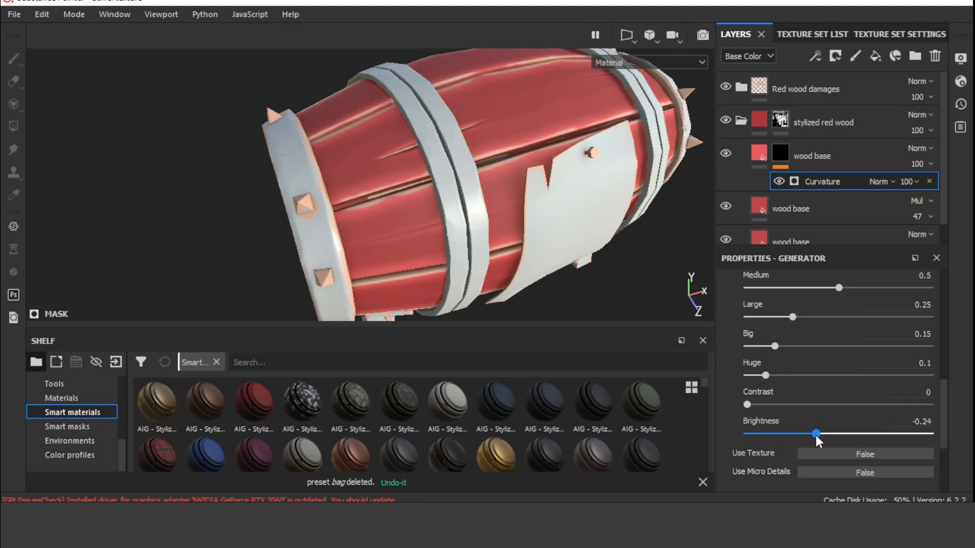
{"action": "left_click_drag", "start_coordinate": [744, 435], "coordinate": [798, 433]}
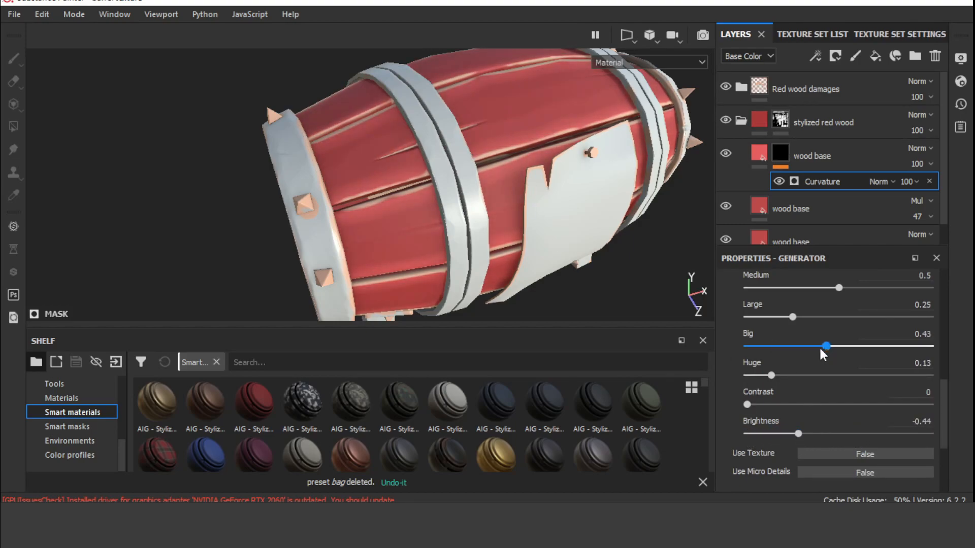
{"action": "scroll", "coordinate": [593, 215], "scroll_direction": "down", "scroll_amount": 5}
{"action": "left_click_drag", "start_coordinate": [507, 153], "coordinate": [681, 261], "text": "alt"}
{"action": "scroll", "coordinate": [427, 231], "scroll_direction": "up", "scroll_amount": 2}
{"action": "scroll", "coordinate": [442, 210], "scroll_direction": "down", "scroll_amount": 3}
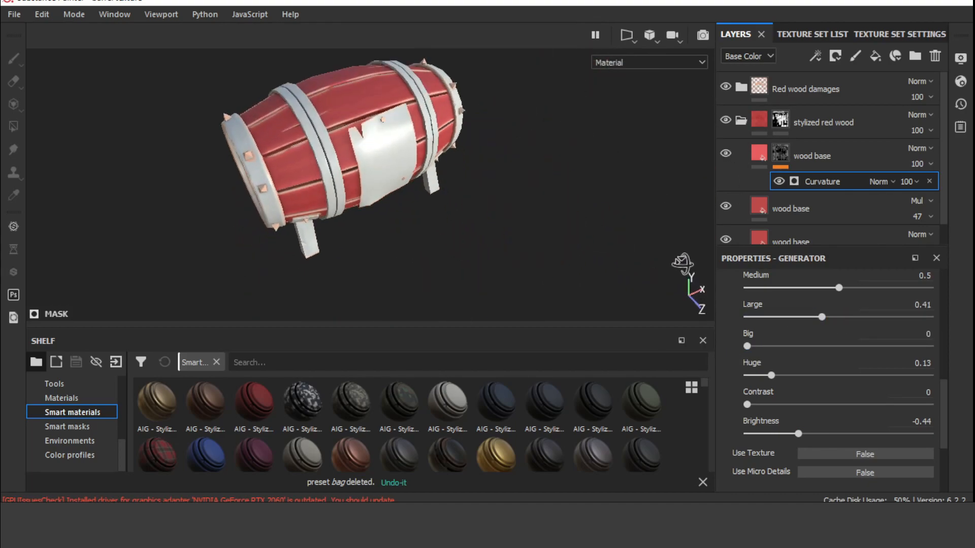
Show the top wood base layer's mask alone and set its curvature to Huge 0 and brightness -0.61.
{"action": "scroll", "coordinate": [533, 246], "scroll_direction": "up", "scroll_amount": 3}
{"action": "left_click_drag", "start_coordinate": [533, 245], "coordinate": [517, 193], "text": "alt"}
{"action": "left_click_drag", "start_coordinate": [771, 376], "coordinate": [766, 376]}
{"action": "scroll", "coordinate": [511, 178], "scroll_direction": "up", "scroll_amount": 4}
{"action": "left_click_drag", "start_coordinate": [511, 178], "coordinate": [538, 223], "text": "alt"}
{"action": "left_click", "coordinate": [780, 154], "text": "alt"}
{"action": "left_click", "coordinate": [815, 182]}
{"action": "middle_click_drag", "start_coordinate": [606, 262], "coordinate": [603, 317], "text": "alt"}
{"action": "left_click_drag", "start_coordinate": [767, 376], "coordinate": [723, 382]}
{"action": "left_click_drag", "start_coordinate": [798, 434], "coordinate": [782, 437]}
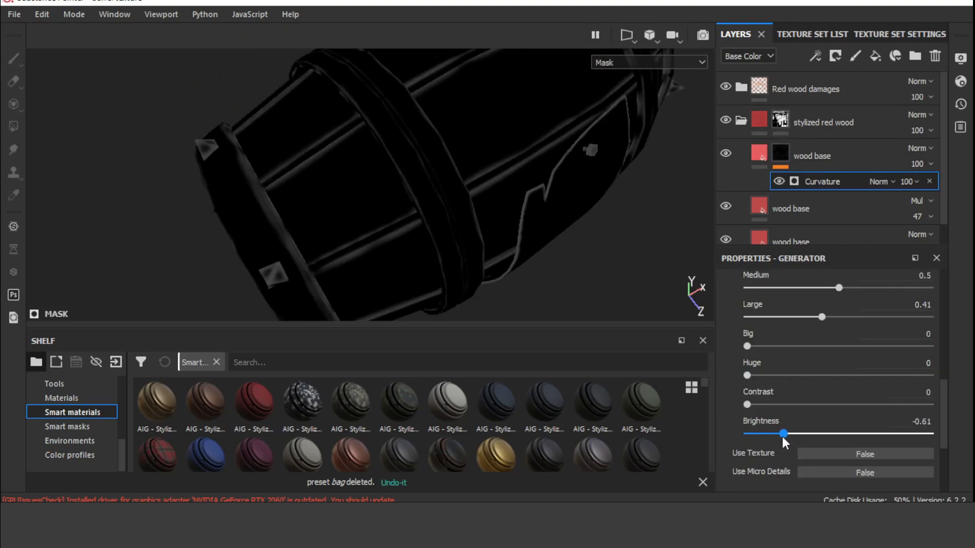
Rebalance the top wood base's curvature mask to Medium 0, Large 0.66, Big 0, Huge 0.25 and brightness -0.6.
{"action": "left_click_drag", "start_coordinate": [823, 317], "coordinate": [876, 316]}
{"action": "left_click_drag", "start_coordinate": [839, 288], "coordinate": [722, 291]}
{"action": "mouse_move", "coordinate": [747, 346]}
{"action": "left_mouse_down"}
{"action": "mouse_move", "coordinate": [822, 346]}
{"action": "mouse_move", "coordinate": [739, 347]}
{"action": "left_mouse_up"}
{"action": "left_click_drag", "start_coordinate": [747, 376], "coordinate": [791, 375]}
{"action": "mouse_move", "coordinate": [875, 317]}
{"action": "left_mouse_down"}
{"action": "mouse_move", "coordinate": [812, 320]}
{"action": "mouse_move", "coordinate": [866, 318]}
{"action": "left_mouse_up"}
{"action": "left_click_drag", "start_coordinate": [589, 223], "coordinate": [533, 234], "text": "alt"}
{"action": "mouse_move", "coordinate": [782, 434]}
{"action": "left_mouse_down"}
{"action": "mouse_move", "coordinate": [767, 434]}
{"action": "mouse_move", "coordinate": [784, 434]}
{"action": "left_mouse_up"}
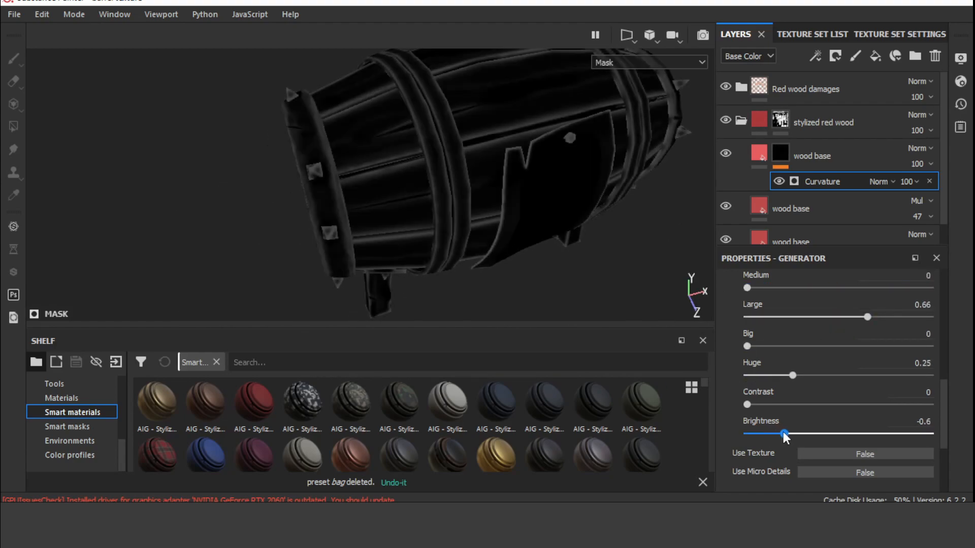
Return the viewport from the mask to the full material and review the whole barrel.
{"action": "left_click_drag", "start_coordinate": [574, 213], "coordinate": [549, 219], "text": "alt"}
{"action": "left_click", "coordinate": [760, 154]}
{"action": "right_click_drag", "start_coordinate": [541, 213], "coordinate": [567, 233], "text": "alt"}
{"action": "mouse_move", "coordinate": [567, 233]}
{"action": "left_mouse_down", "text": "alt"}
{"action": "mouse_move", "coordinate": [280, 263]}
{"action": "mouse_move", "coordinate": [582, 242]}
{"action": "left_mouse_up", "text": "alt"}
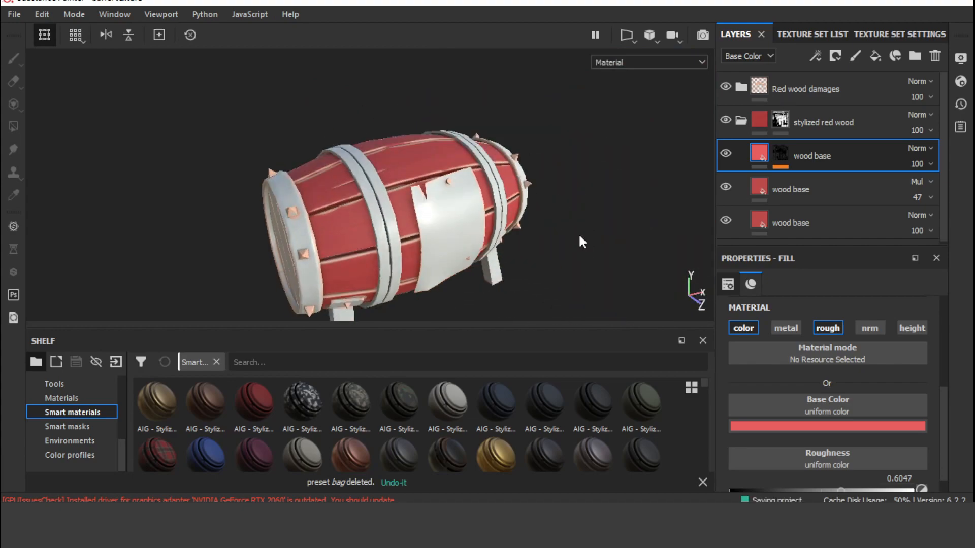
{"action": "scroll", "coordinate": [614, 203], "scroll_direction": "down", "scroll_amount": 1}
Collapse the stylized red wood folder and expand Red wood damages, selecting the mask of its top Fill layer 1.
{"action": "left_click", "coordinate": [741, 120]}
{"action": "left_click_drag", "start_coordinate": [616, 147], "coordinate": [670, 94], "text": "alt"}
{"action": "left_click", "coordinate": [741, 86]}
{"action": "left_click", "coordinate": [811, 122]}
{"action": "scroll", "coordinate": [617, 278], "scroll_direction": "up", "scroll_amount": 5}
{"action": "left_click_drag", "start_coordinate": [617, 278], "coordinate": [635, 206], "text": "alt"}
{"action": "left_click", "coordinate": [780, 132]}
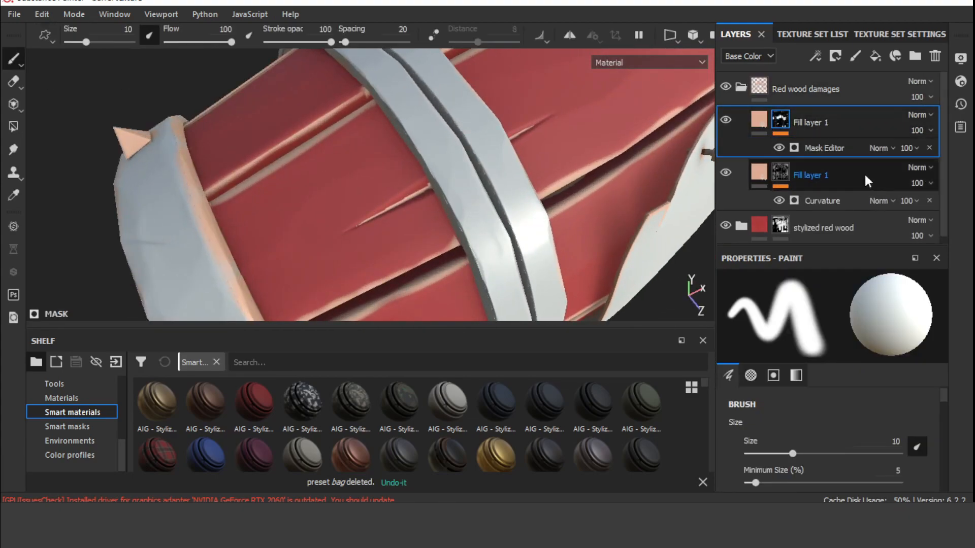
Try inverting the top Fill layer 1's Mask Editor generator with global balance and global contrast at 1.
{"action": "left_click", "coordinate": [837, 148]}
{"action": "scroll", "coordinate": [831, 320], "scroll_direction": "down", "scroll_amount": 8}
{"action": "left_click_drag", "start_coordinate": [761, 316], "coordinate": [732, 319]}
{"action": "scroll", "coordinate": [578, 190], "scroll_direction": "down", "scroll_amount": 3}
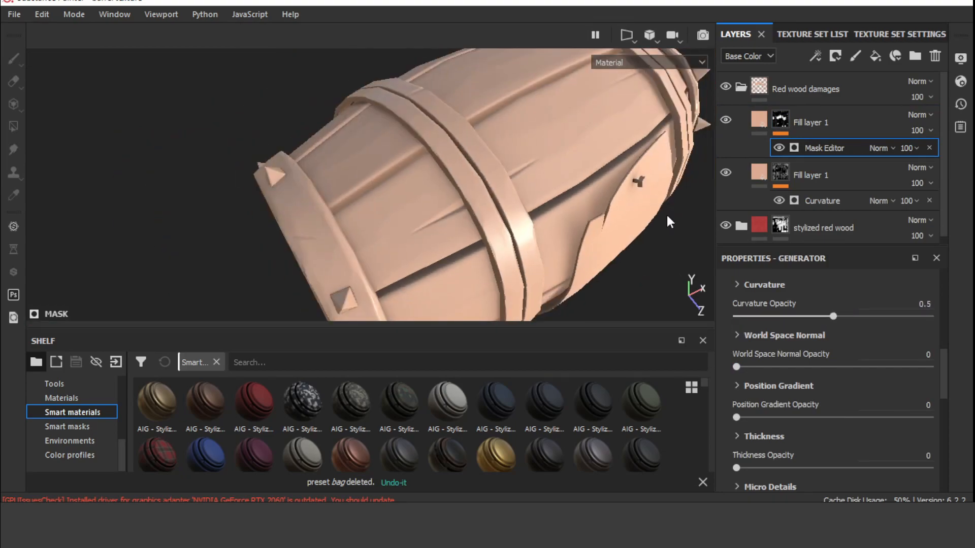
{"action": "left_click_drag", "start_coordinate": [943, 371], "coordinate": [939, 278]}
{"action": "left_click_drag", "start_coordinate": [834, 428], "coordinate": [920, 427]}
{"action": "scroll", "coordinate": [340, 183], "scroll_direction": "down", "scroll_amount": 5}
{"action": "left_click_drag", "start_coordinate": [339, 183], "coordinate": [457, 152], "text": "alt"}
{"action": "left_click_drag", "start_coordinate": [920, 428], "coordinate": [930, 428]}
{"action": "scroll", "coordinate": [583, 278], "scroll_direction": "up", "scroll_amount": 3}
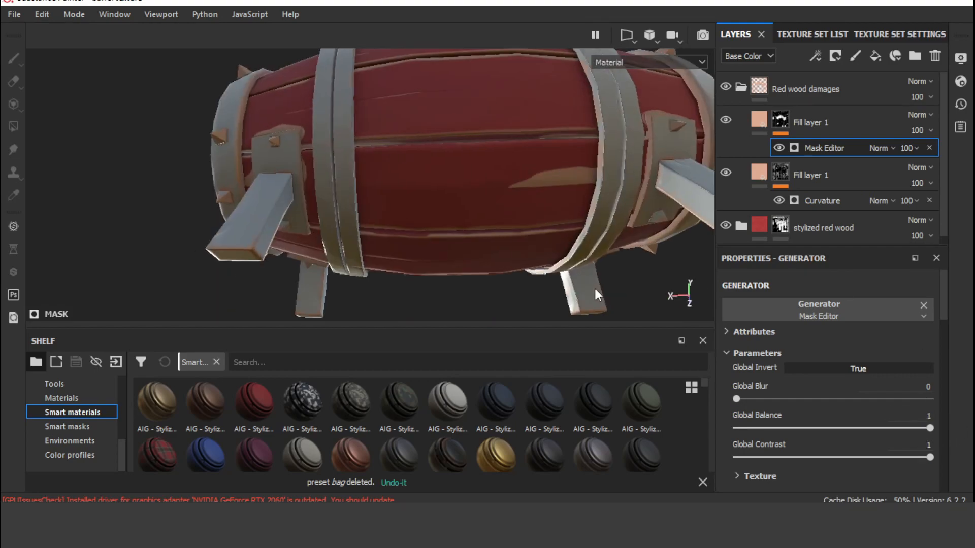
Try an ambient occlusion opacity of 0 and a curvature opacity of 0.47 in the Mask Editor generator.
{"action": "left_click_drag", "start_coordinate": [582, 278], "coordinate": [614, 259], "text": "alt"}
{"action": "left_click_drag", "start_coordinate": [944, 313], "coordinate": [951, 368]}
{"action": "left_click_drag", "start_coordinate": [478, 254], "coordinate": [488, 279], "text": "alt"}
{"action": "left_click_drag", "start_coordinate": [942, 343], "coordinate": [954, 364]}
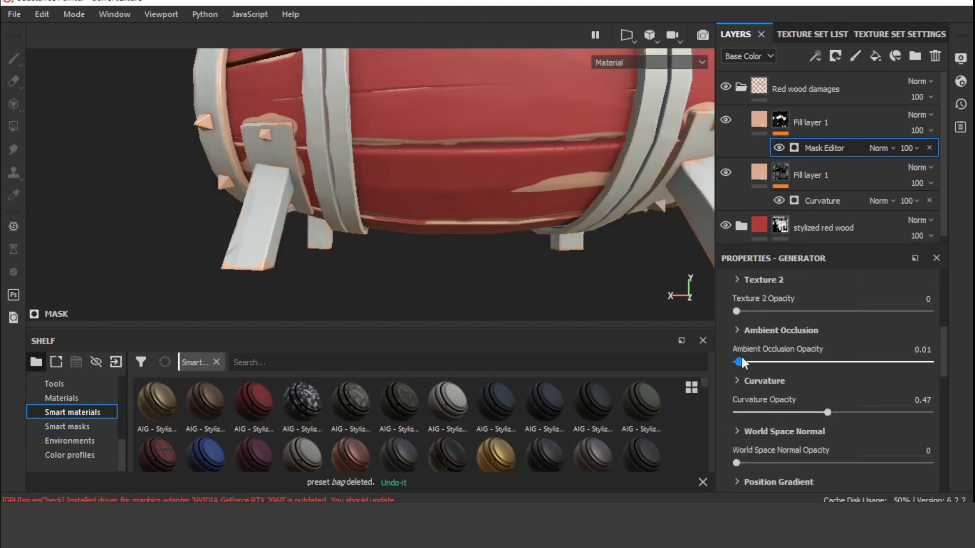
{"action": "scroll", "coordinate": [550, 227], "scroll_direction": "down", "scroll_amount": 4}
{"action": "left_click_drag", "start_coordinate": [551, 226], "coordinate": [526, 205], "text": "alt"}
{"action": "scroll", "coordinate": [517, 124], "scroll_direction": "up", "scroll_amount": 3}
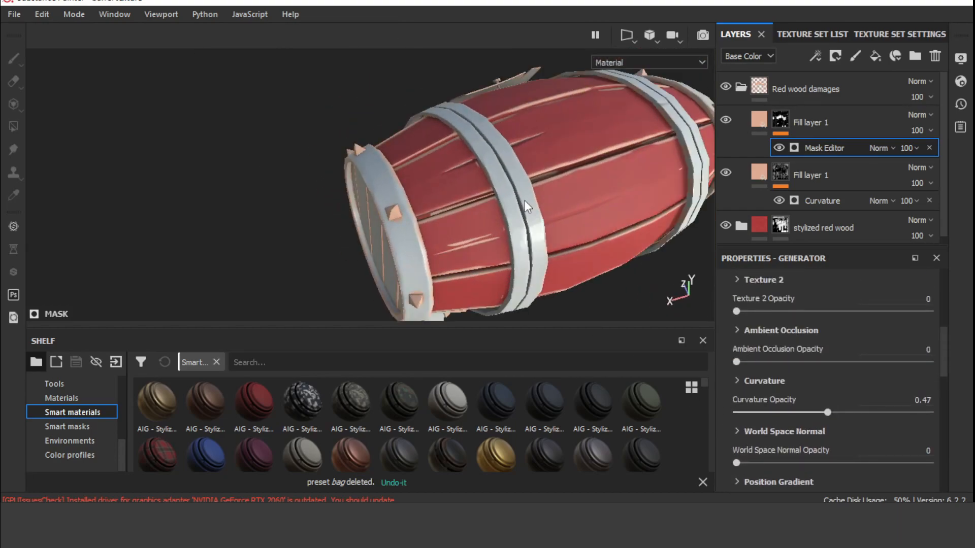
Replace the top damage layer's Mask Editor with a Metal Edge Wear generator and turn on Invert.
{"action": "left_click_drag", "start_coordinate": [946, 336], "coordinate": [947, 279]}
{"action": "left_click", "coordinate": [932, 310]}
{"action": "left_click_drag", "start_coordinate": [391, 221], "coordinate": [254, 200], "text": "alt"}
{"action": "left_click_drag", "start_coordinate": [632, 261], "coordinate": [574, 248], "text": "alt"}
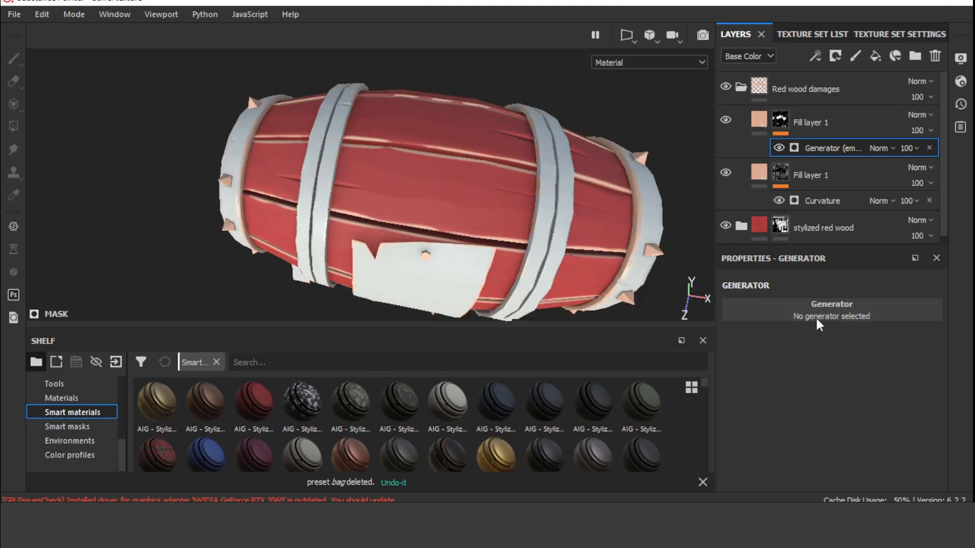
{"action": "left_click", "coordinate": [905, 412]}
{"action": "scroll", "coordinate": [457, 218], "scroll_direction": "up", "scroll_amount": 2}
{"action": "left_click", "coordinate": [863, 386]}
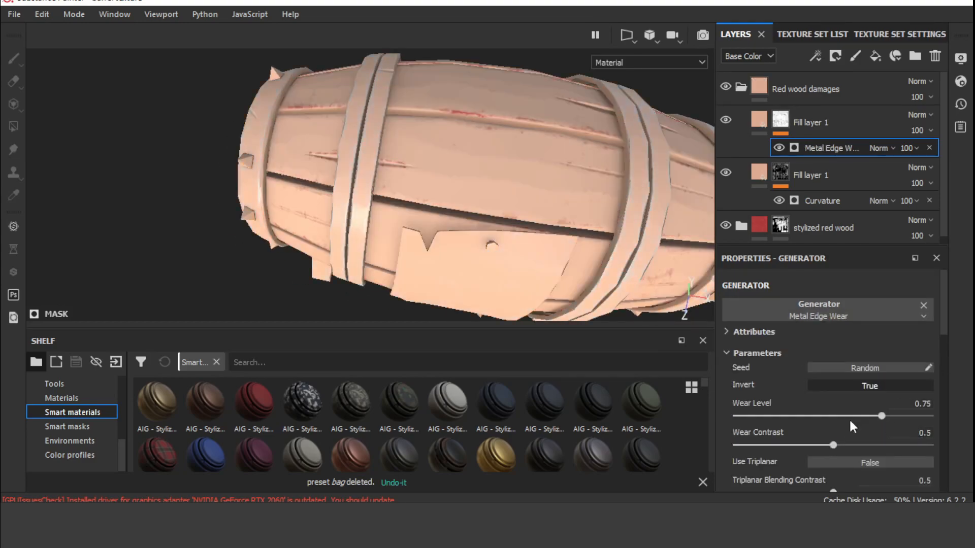
Set the Metal Edge Wear generator's grunge amount to 0 and wear level to 0.8, with Invert off.
{"action": "left_click_drag", "start_coordinate": [903, 425], "coordinate": [956, 355]}
{"action": "scroll", "coordinate": [904, 350], "scroll_direction": "down", "scroll_amount": 5}
{"action": "left_click_drag", "start_coordinate": [793, 310], "coordinate": [722, 311]}
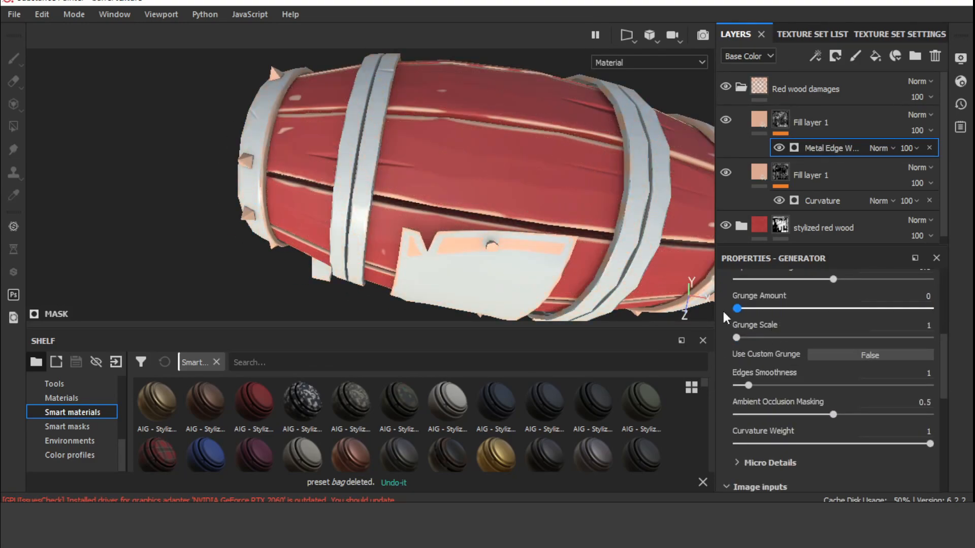
{"action": "scroll", "coordinate": [858, 334], "scroll_direction": "up", "scroll_amount": 4}
{"action": "left_click", "coordinate": [870, 337]}
{"action": "left_click", "coordinate": [746, 367]}
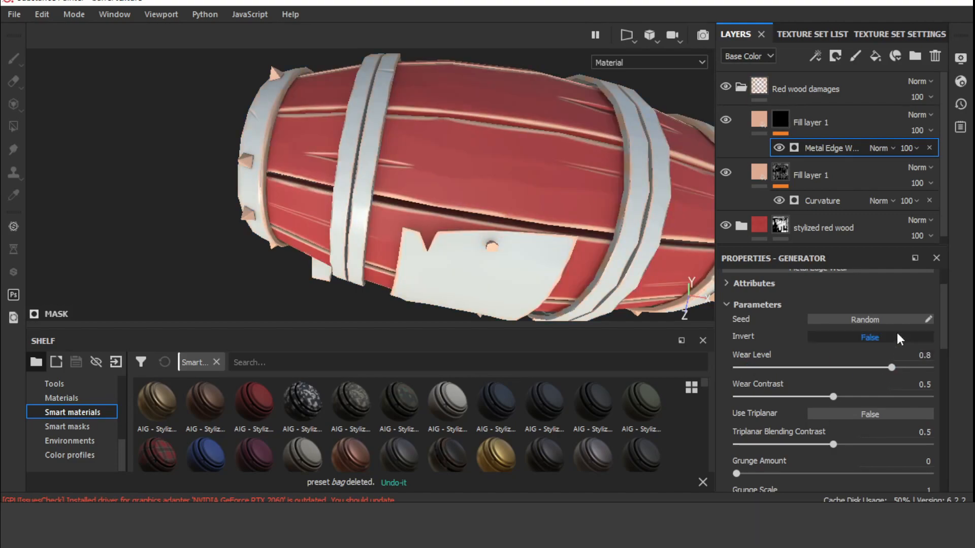
Try the Metal Edge Wear generator inverted, with wear level 0.98 and wear contrast 0.79.
{"action": "left_click", "coordinate": [896, 337]}
{"action": "left_click", "coordinate": [792, 368]}
{"action": "left_click_drag", "start_coordinate": [792, 370], "coordinate": [920, 384]}
{"action": "scroll", "coordinate": [863, 404], "scroll_direction": "down", "scroll_amount": 4}
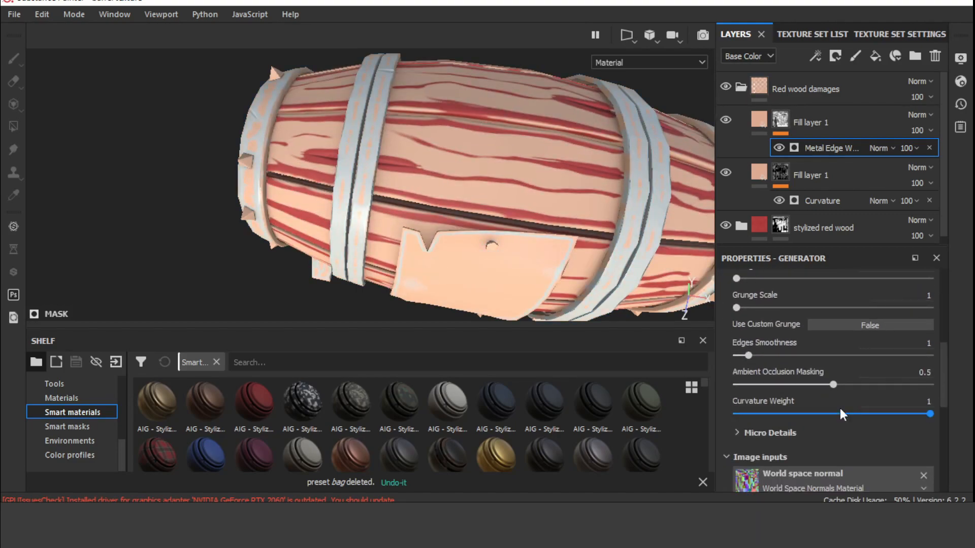
{"action": "left_click_drag", "start_coordinate": [827, 394], "coordinate": [732, 393]}
{"action": "left_click_drag", "start_coordinate": [797, 414], "coordinate": [704, 424]}
{"action": "scroll", "coordinate": [833, 379], "scroll_direction": "up", "scroll_amount": 4}
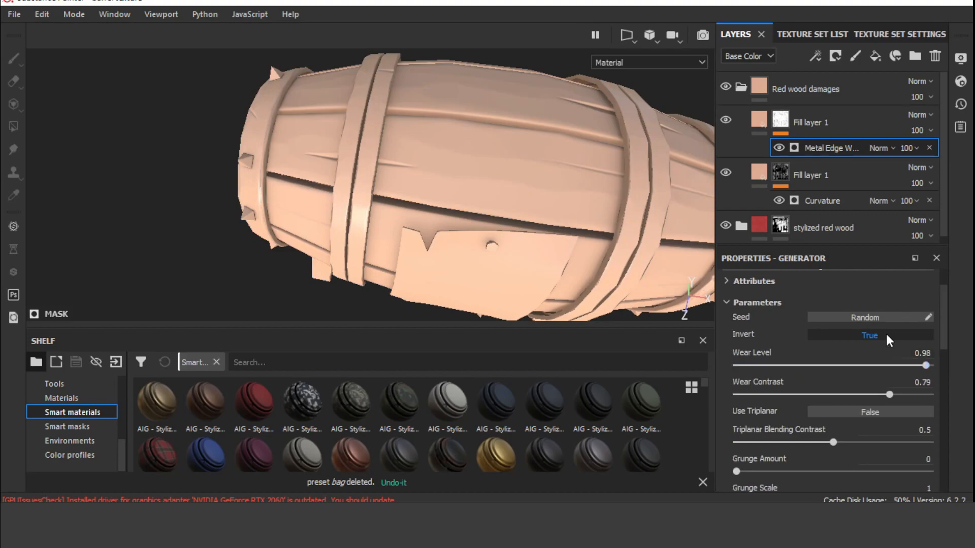
Turn off Invert in the Metal Edge Wear generator and set wear level to 0.39 and wear contrast to 0.87.
{"action": "left_click", "coordinate": [885, 335]}
{"action": "left_click_drag", "start_coordinate": [889, 394], "coordinate": [917, 391]}
{"action": "scroll", "coordinate": [894, 355], "scroll_direction": "down", "scroll_amount": 4}
{"action": "left_click", "coordinate": [816, 376]}
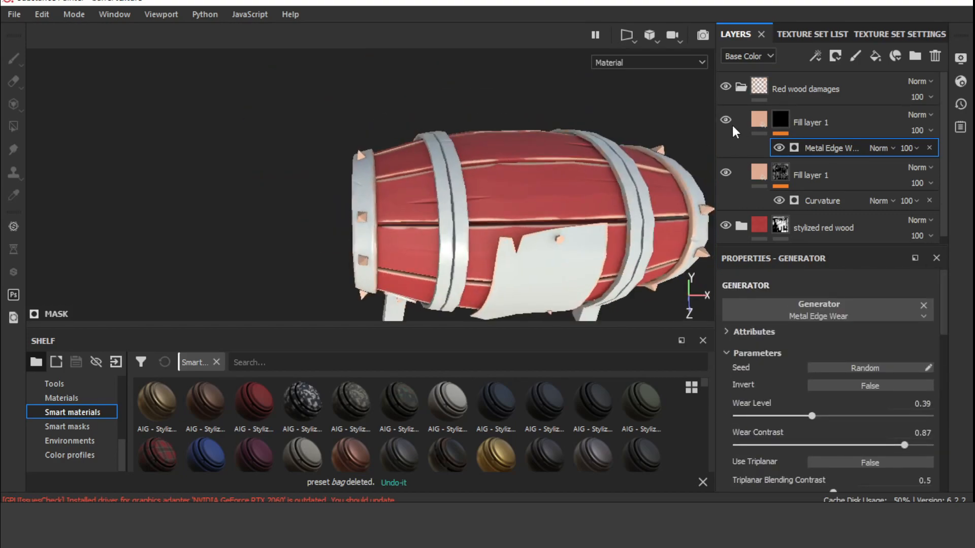
{"action": "scroll", "coordinate": [623, 309], "scroll_direction": "up", "scroll_amount": 3}
{"action": "scroll", "coordinate": [847, 354], "scroll_direction": "down", "scroll_amount": 2}
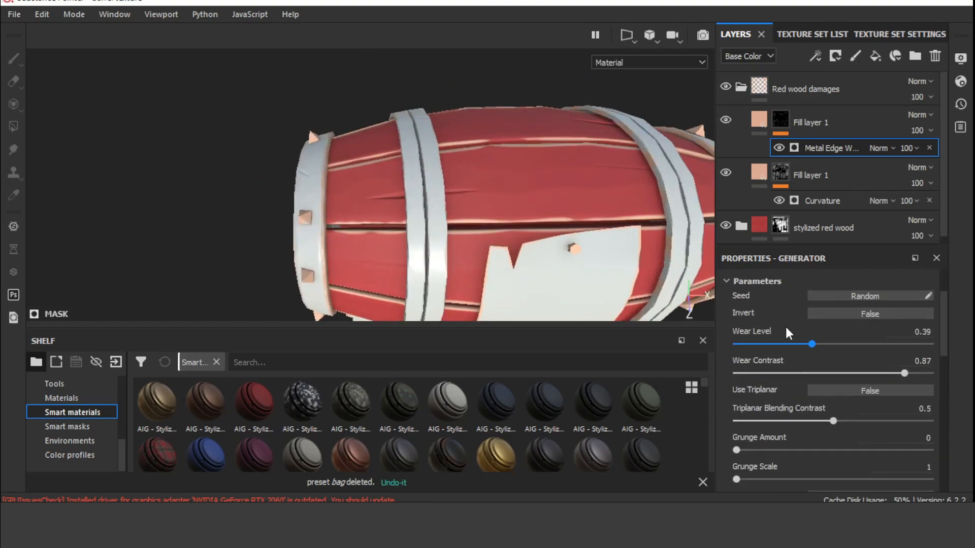
Add a black mask to the Red wood damages folder.
{"action": "left_click", "coordinate": [741, 88]}
{"action": "left_click", "coordinate": [834, 56]}
{"action": "left_click", "coordinate": [858, 87]}
Reveal the damages only on the barrel's wood by filling the folder mask with Polygon Fill in mesh mode.
{"action": "left_click", "coordinate": [14, 126]}
{"action": "left_click_drag", "start_coordinate": [367, 187], "coordinate": [324, 131], "text": "alt"}
{"action": "middle_click_drag", "start_coordinate": [407, 132], "coordinate": [479, 198], "text": "alt"}
{"action": "left_click_drag", "start_coordinate": [478, 244], "coordinate": [469, 197], "text": "alt"}
{"action": "scroll", "coordinate": [469, 197], "scroll_direction": "down", "scroll_amount": 3}
{"action": "left_click", "coordinate": [814, 284]}
{"action": "left_click", "coordinate": [542, 123]}
{"action": "left_click_drag", "start_coordinate": [542, 124], "coordinate": [437, 224], "text": "alt"}
{"action": "left_click", "coordinate": [762, 86]}
{"action": "left_click_drag", "start_coordinate": [467, 167], "coordinate": [697, 183], "text": "alt"}
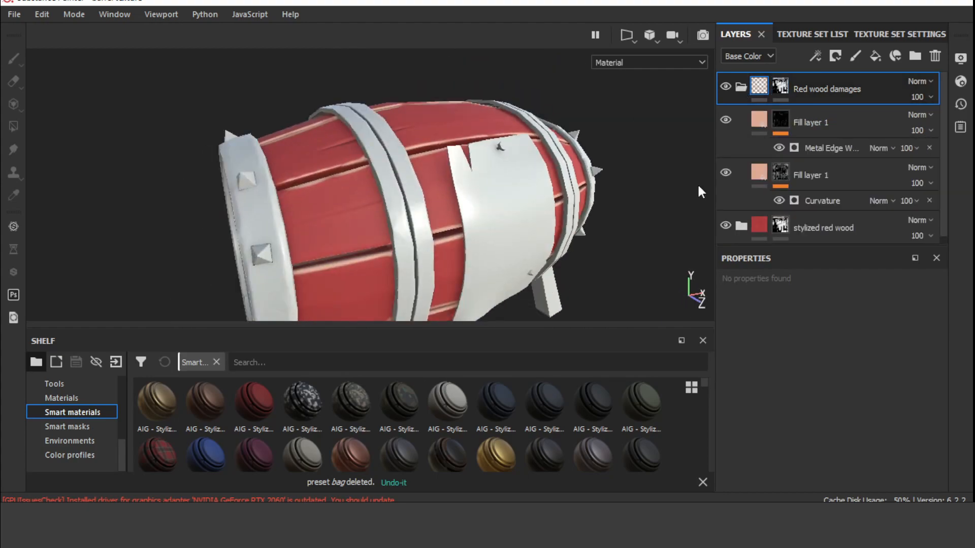
Hide the lower Fill layer 1 and try Metal Edge Wear inverted, with wear level 0.97 and wear contrast 0.
{"action": "left_click", "coordinate": [726, 173]}
{"action": "left_click", "coordinate": [832, 148]}
{"action": "left_click", "coordinate": [870, 314]}
{"action": "left_click", "coordinate": [927, 345]}
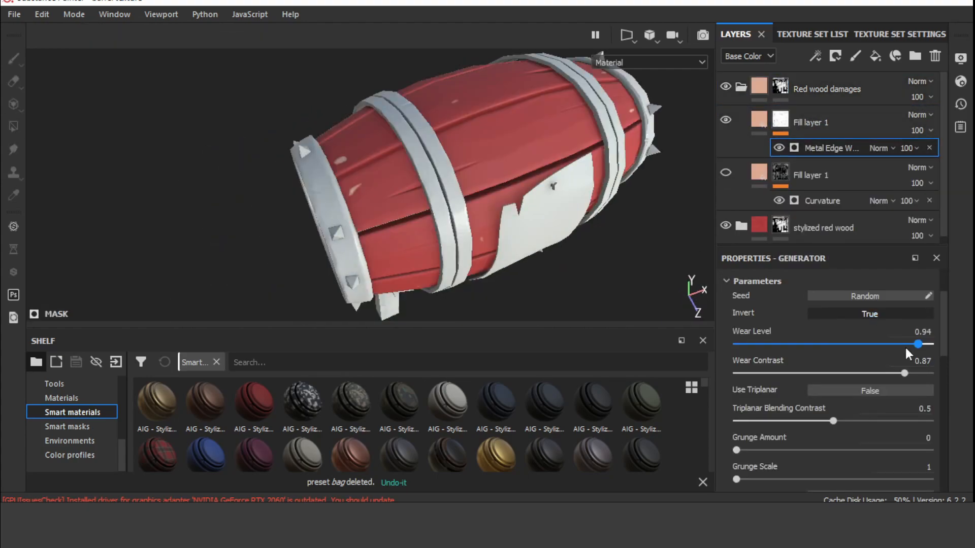
{"action": "left_click_drag", "start_coordinate": [928, 349], "coordinate": [924, 351]}
{"action": "left_click_drag", "start_coordinate": [904, 373], "coordinate": [781, 374]}
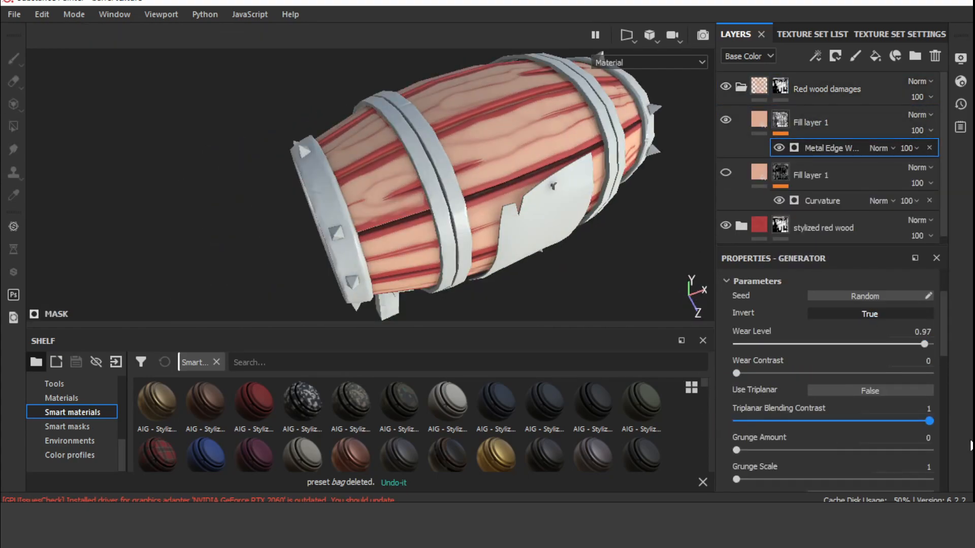
Set Metal Edge Wear to wear contrast 0.97, edges smoothness 0, ambient occlusion masking 0 and curvature weight 0.14.
{"action": "left_click", "coordinate": [888, 314]}
{"action": "left_click_drag", "start_coordinate": [513, 167], "coordinate": [633, 203], "text": "alt"}
{"action": "left_click_drag", "start_coordinate": [737, 373], "coordinate": [924, 374]}
{"action": "scroll", "coordinate": [914, 411], "scroll_direction": "down", "scroll_amount": 3}
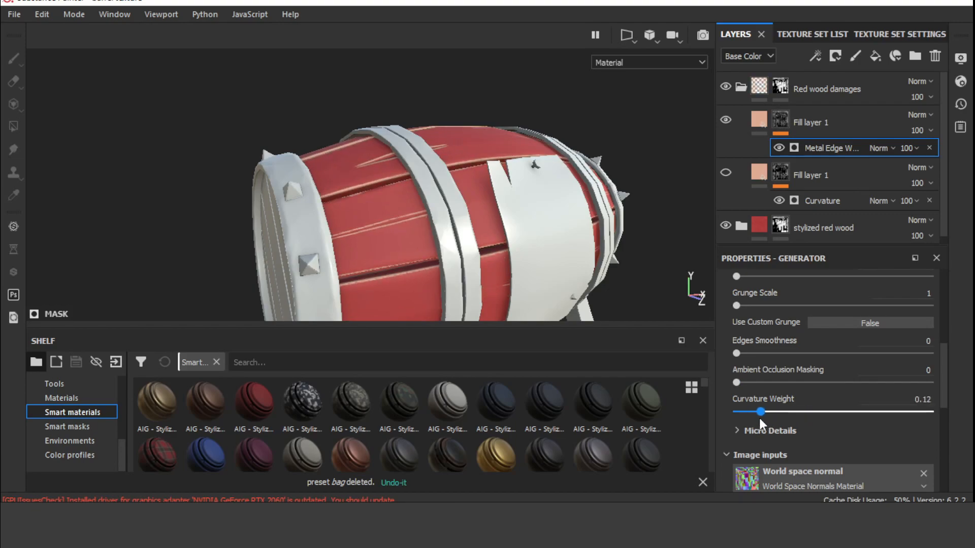
{"action": "left_click_drag", "start_coordinate": [760, 419], "coordinate": [763, 420]}
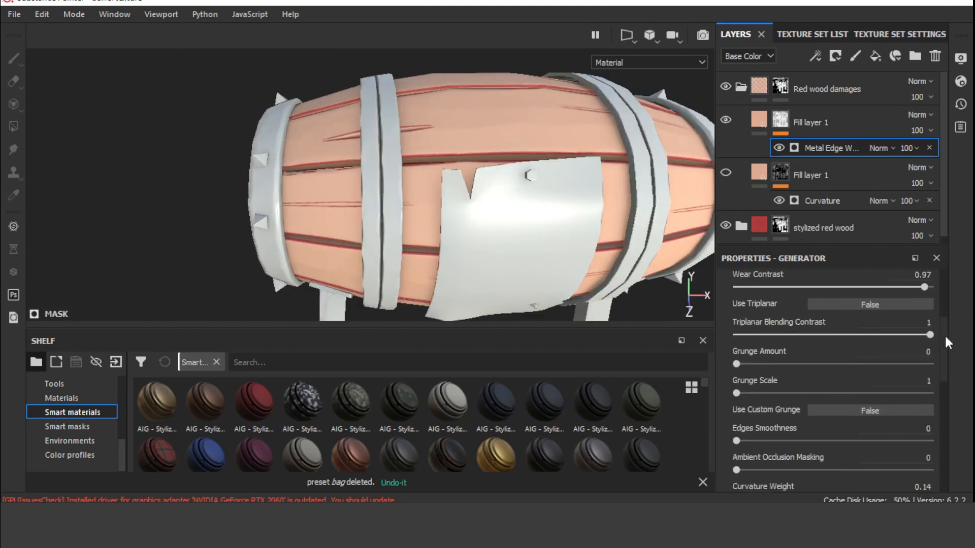
Test ambient occlusion masking and curvature weight in Metal Edge Wear, and set edges smoothness to 2.84.
{"action": "scroll", "coordinate": [936, 322], "scroll_direction": "up", "scroll_amount": 2}
{"action": "left_click_drag", "start_coordinate": [924, 392], "coordinate": [787, 393]}
{"action": "scroll", "coordinate": [751, 396], "scroll_direction": "down", "scroll_amount": 3}
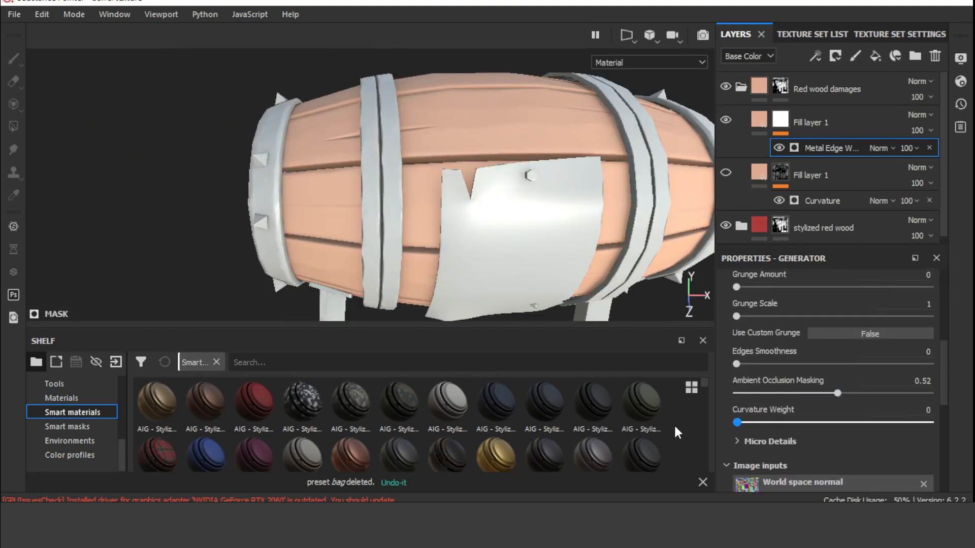
{"action": "left_click_drag", "start_coordinate": [474, 115], "coordinate": [357, 216], "text": "alt"}
{"action": "mouse_move", "coordinate": [943, 366]}
{"action": "left_mouse_down"}
{"action": "mouse_move", "coordinate": [943, 394]}
{"action": "mouse_move", "coordinate": [943, 357]}
{"action": "left_mouse_up"}
{"action": "left_click_drag", "start_coordinate": [682, 352], "coordinate": [508, 254], "text": "alt"}
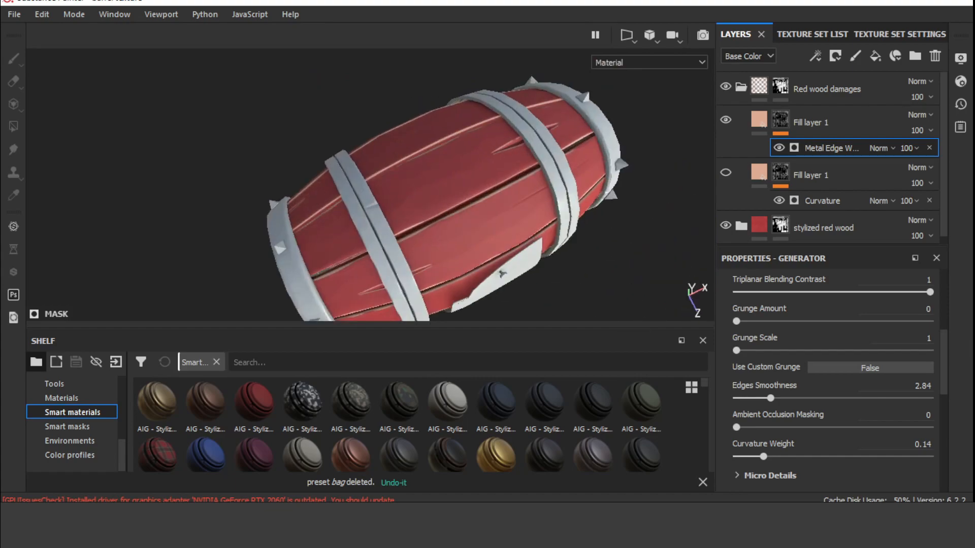
Set Metal Edge Wear's wear contrast to 0.39 and triplanar blending contrast to 0.32, and enable custom grunge.
{"action": "scroll", "coordinate": [843, 362], "scroll_direction": "up", "scroll_amount": 1}
{"action": "left_click_drag", "start_coordinate": [750, 315], "coordinate": [815, 315]}
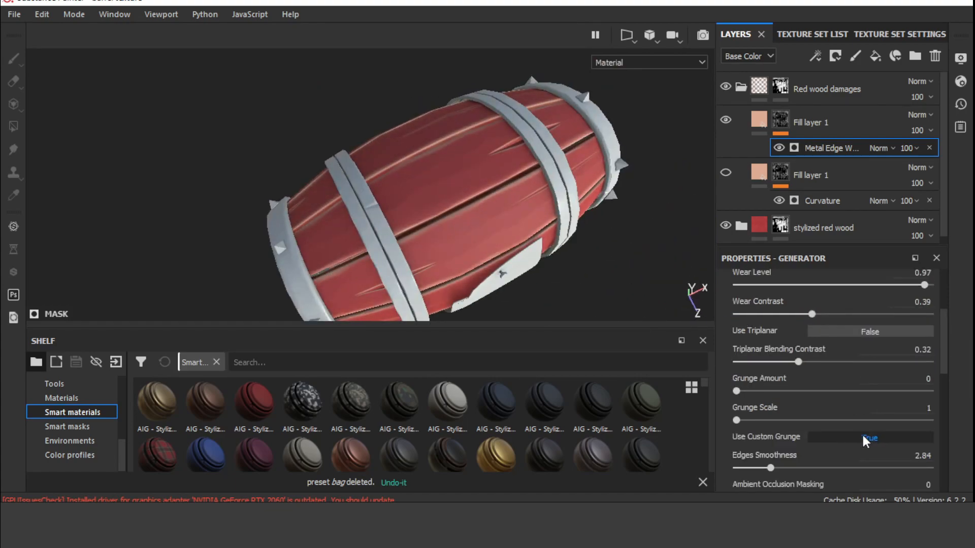
{"action": "scroll", "coordinate": [866, 366], "scroll_direction": "up", "scroll_amount": 2}
{"action": "left_click_drag", "start_coordinate": [488, 244], "coordinate": [500, 178], "text": "alt"}
{"action": "scroll", "coordinate": [500, 178], "scroll_direction": "up", "scroll_amount": 2}
Replace the top damage layer's Metal Edge Wear with an inverted Curvature generator at global balance 0.93.
{"action": "left_click_drag", "start_coordinate": [947, 326], "coordinate": [972, 431]}
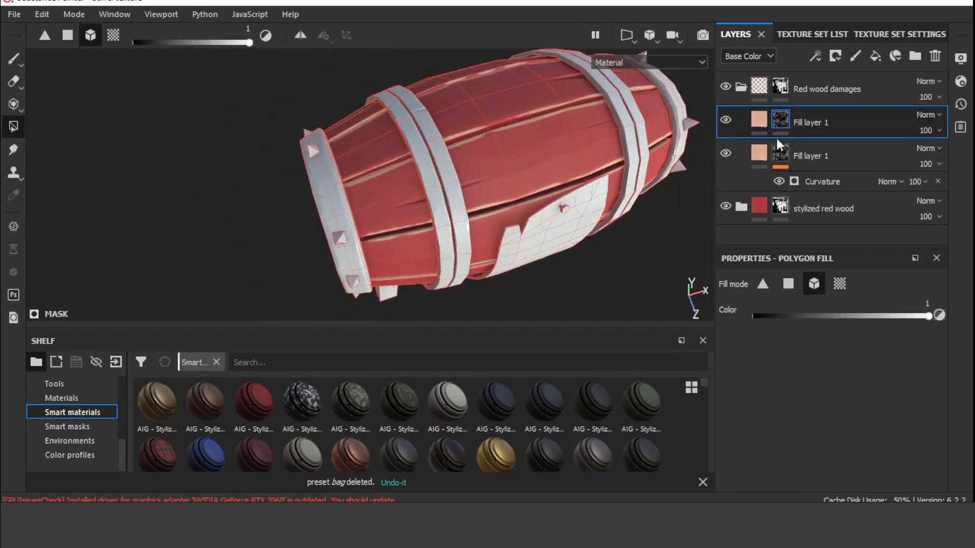
{"action": "left_click", "coordinate": [812, 148]}
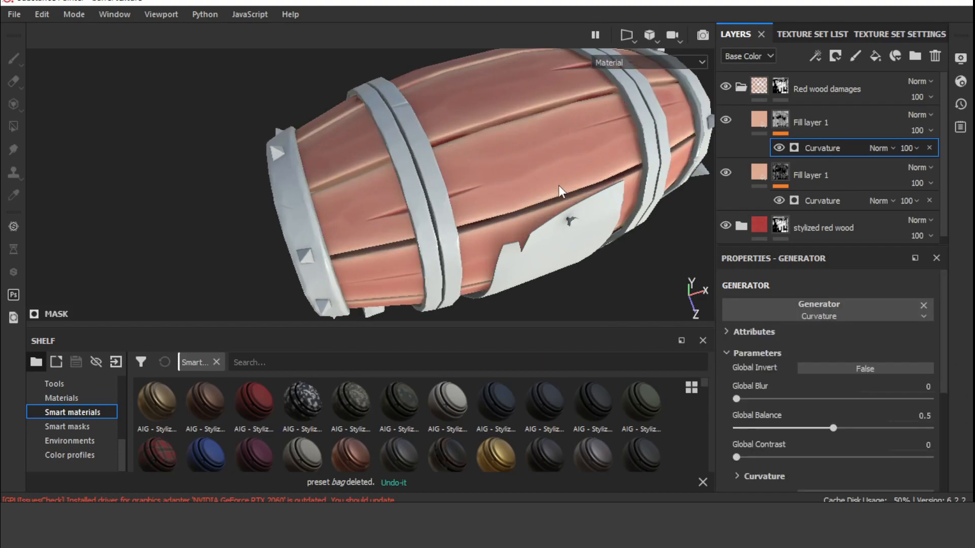
{"action": "left_click", "coordinate": [863, 369]}
{"action": "left_click_drag", "start_coordinate": [835, 428], "coordinate": [916, 440]}
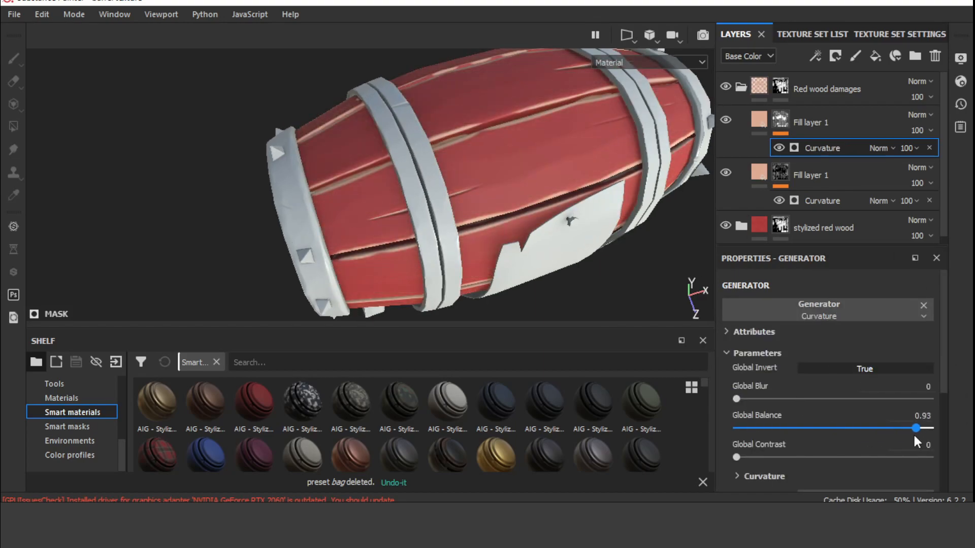
{"action": "key", "text": "f"}
{"action": "scroll", "coordinate": [916, 441], "scroll_direction": "down", "scroll_amount": 4}
{"action": "left_click_drag", "start_coordinate": [495, 162], "coordinate": [502, 157], "text": "alt"}
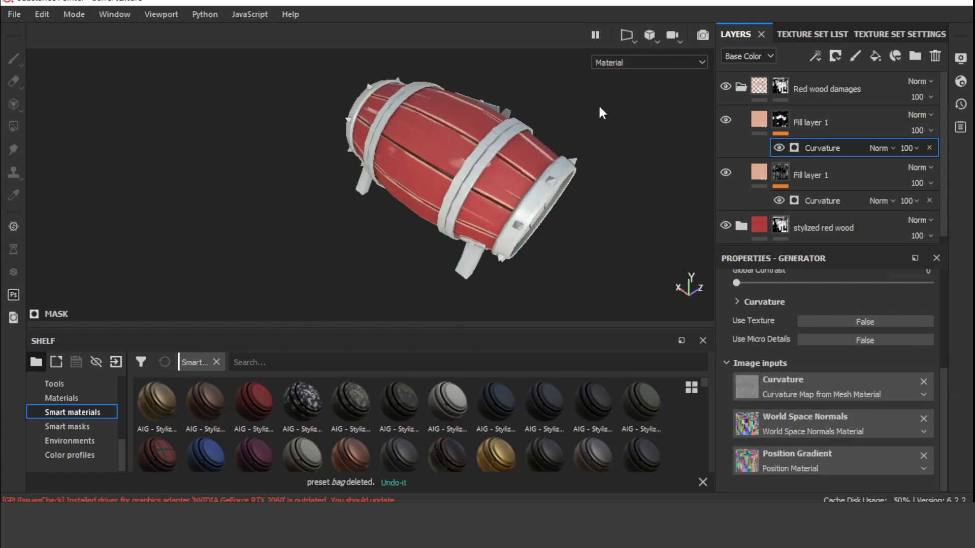
Display the baked curvature map on the barrel to examine its edges.
{"action": "key", "text": "b"}
{"action": "left_click_drag", "start_coordinate": [699, 156], "coordinate": [700, 134], "text": "alt"}
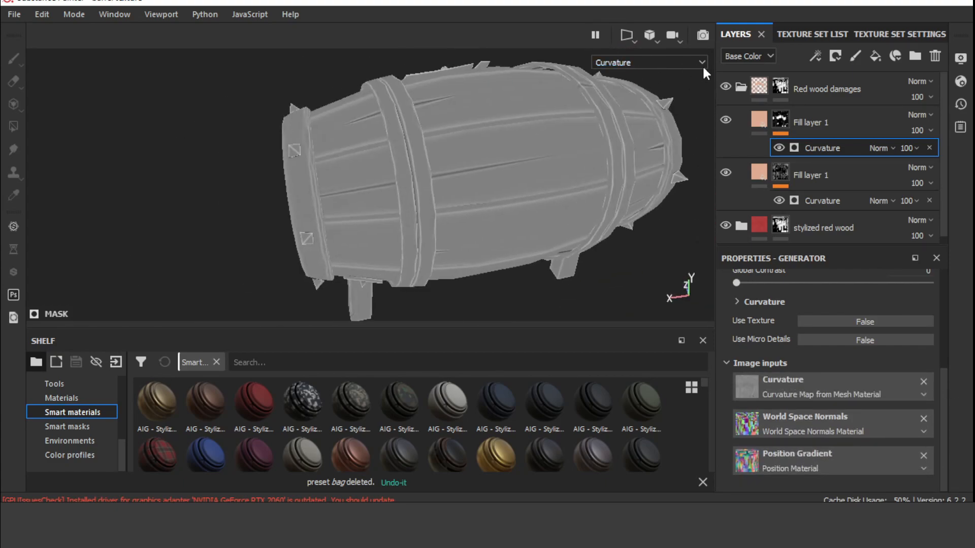
{"action": "key", "text": "b"}
Set the top damage layer's Curvature generator to a global balance of 0.64 and hide that layer.
{"action": "scroll", "coordinate": [944, 405], "scroll_direction": "up", "scroll_amount": 3}
{"action": "mouse_move", "coordinate": [736, 347]}
{"action": "left_mouse_down"}
{"action": "mouse_move", "coordinate": [771, 347]}
{"action": "mouse_move", "coordinate": [729, 346]}
{"action": "left_mouse_up"}
{"action": "scroll", "coordinate": [624, 188], "scroll_direction": "down", "scroll_amount": 2}
{"action": "scroll", "coordinate": [949, 290], "scroll_direction": "up", "scroll_amount": 2}
{"action": "left_click", "coordinate": [759, 120]}
{"action": "left_click", "coordinate": [780, 133]}
{"action": "scroll", "coordinate": [949, 380], "scroll_direction": "up", "scroll_amount": 4}
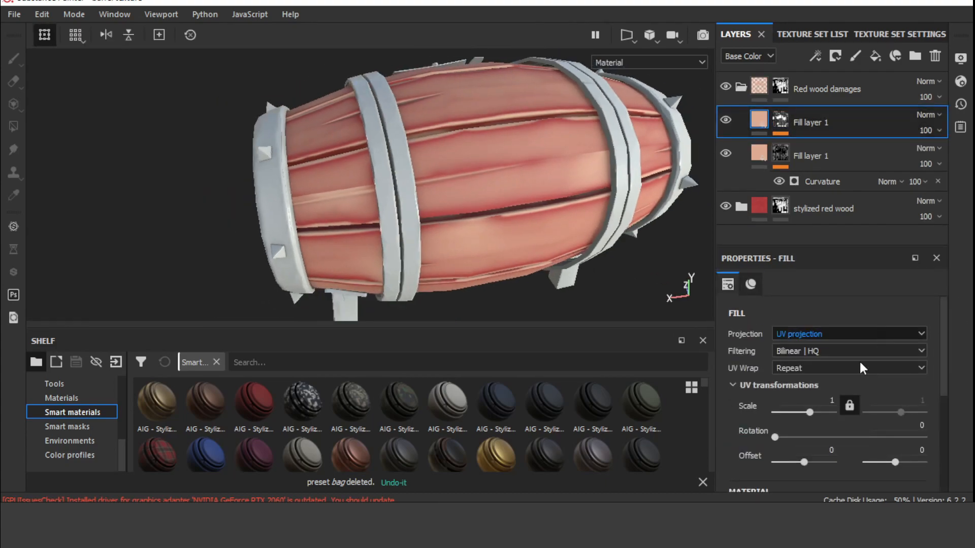
{"action": "scroll", "coordinate": [566, 231], "scroll_direction": "down", "scroll_amount": 2}
{"action": "left_click", "coordinate": [780, 120]}
{"action": "left_click", "coordinate": [780, 134]}
{"action": "left_click", "coordinate": [759, 120]}
{"action": "left_click", "coordinate": [823, 147]}
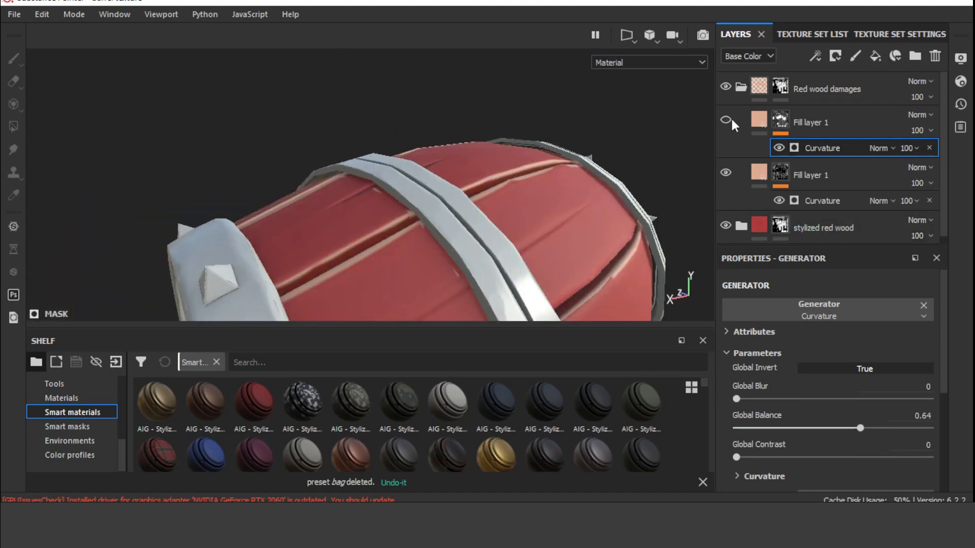
Open the lower Fill layer 1's Curvature generator and examine its edge wear around the barrel.
{"action": "scroll", "coordinate": [407, 178], "scroll_direction": "down", "scroll_amount": 3}
{"action": "left_click_drag", "start_coordinate": [396, 177], "coordinate": [523, 200], "text": "alt"}
{"action": "left_click", "coordinate": [822, 200]}
{"action": "left_click_drag", "start_coordinate": [605, 212], "coordinate": [391, 120], "text": "alt"}
{"action": "scroll", "coordinate": [533, 228], "scroll_direction": "up", "scroll_amount": 3}
{"action": "scroll", "coordinate": [536, 229], "scroll_direction": "down", "scroll_amount": 3}
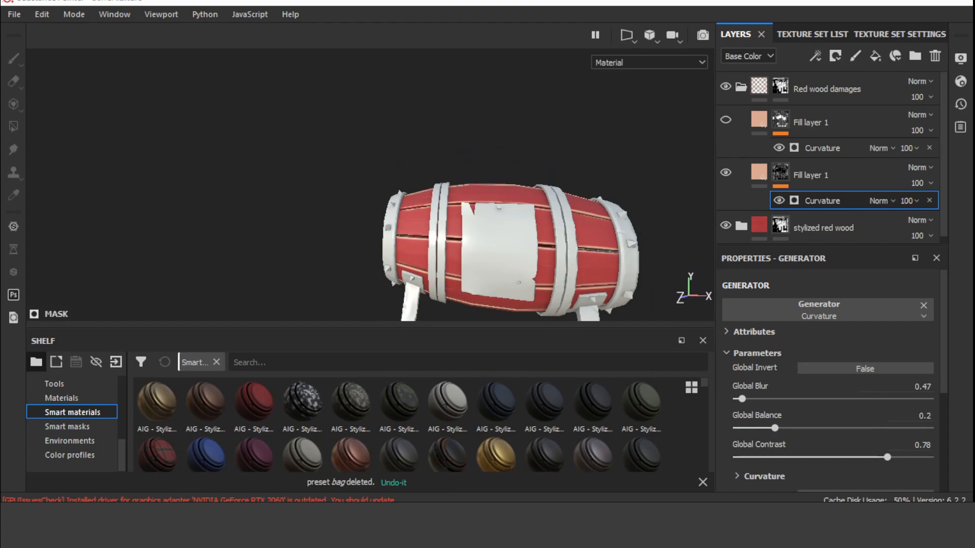
Try adjusting the lower Fill layer 1's mask with a Levels effect and remove that effect.
{"action": "key", "text": "f"}
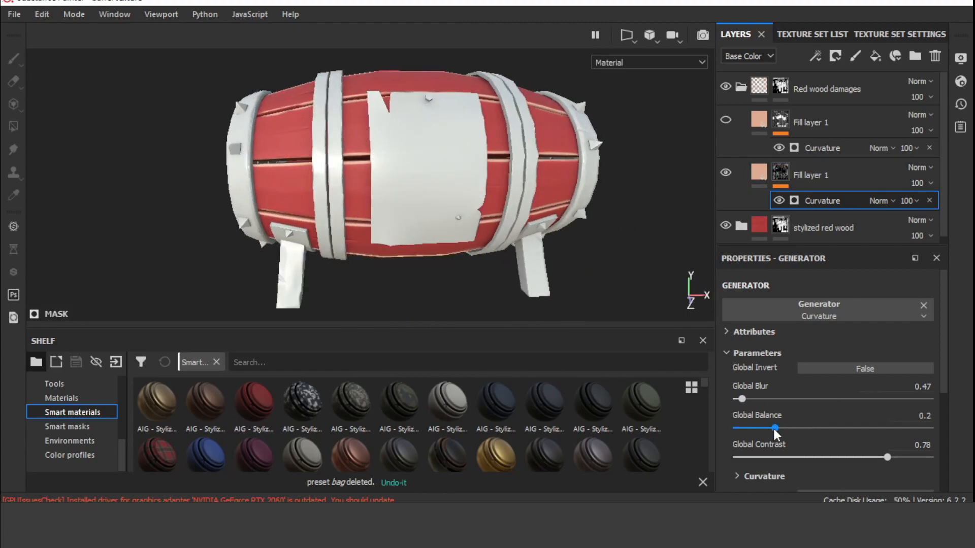
{"action": "left_click", "coordinate": [849, 147]}
{"action": "left_click_drag", "start_coordinate": [731, 318], "coordinate": [769, 319]}
{"action": "left_click_drag", "start_coordinate": [513, 168], "coordinate": [533, 201], "text": "alt"}
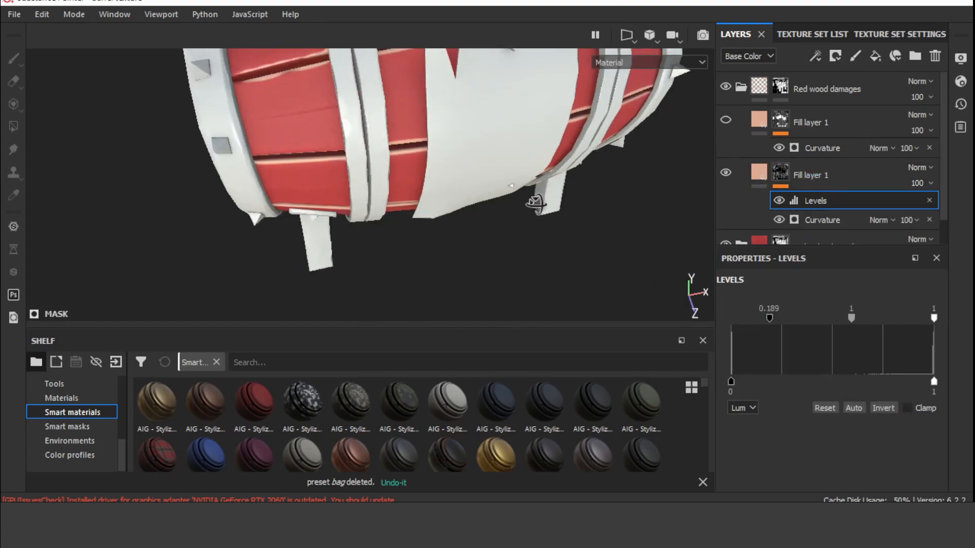
{"action": "left_click_drag", "start_coordinate": [744, 318], "coordinate": [921, 318]}
{"action": "scroll", "coordinate": [523, 150], "scroll_direction": "down", "scroll_amount": 3}
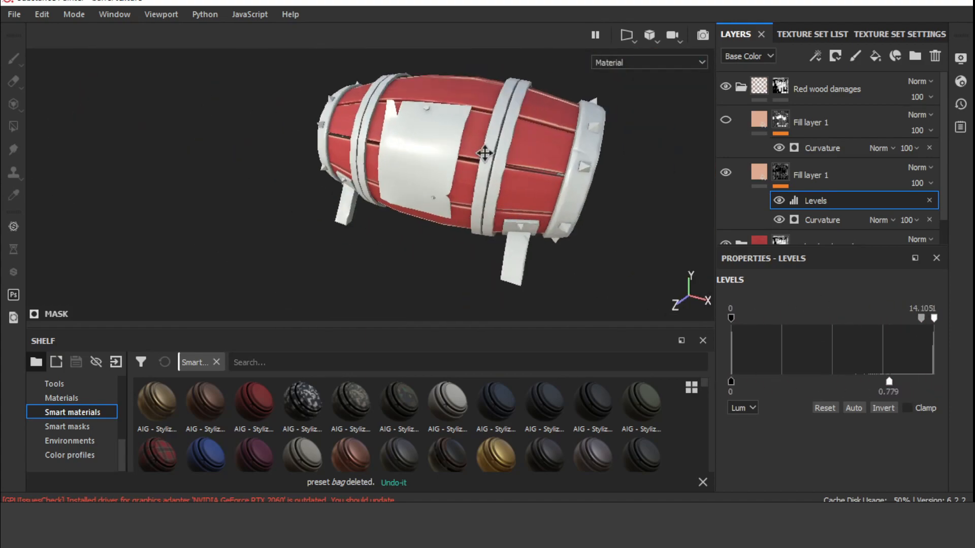
{"action": "left_click", "coordinate": [929, 201]}
Show the top damage layer and set its Curvature generator to a global balance of 0.84 and global blur of 0.18.
{"action": "left_click_drag", "start_coordinate": [440, 172], "coordinate": [586, 152], "text": "alt"}
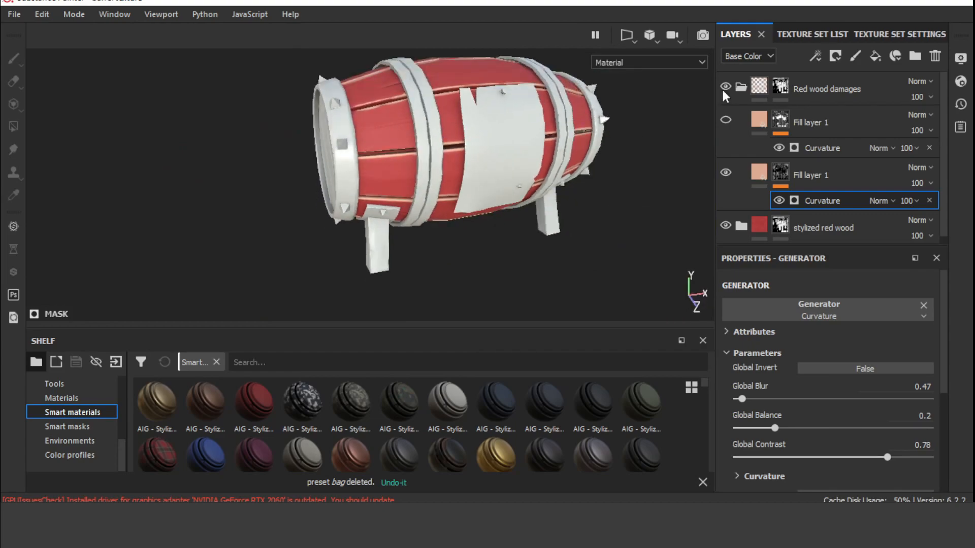
{"action": "scroll", "coordinate": [457, 147], "scroll_direction": "up", "scroll_amount": 3}
{"action": "left_click", "coordinate": [822, 148]}
{"action": "scroll", "coordinate": [898, 298], "scroll_direction": "down", "scroll_amount": 2}
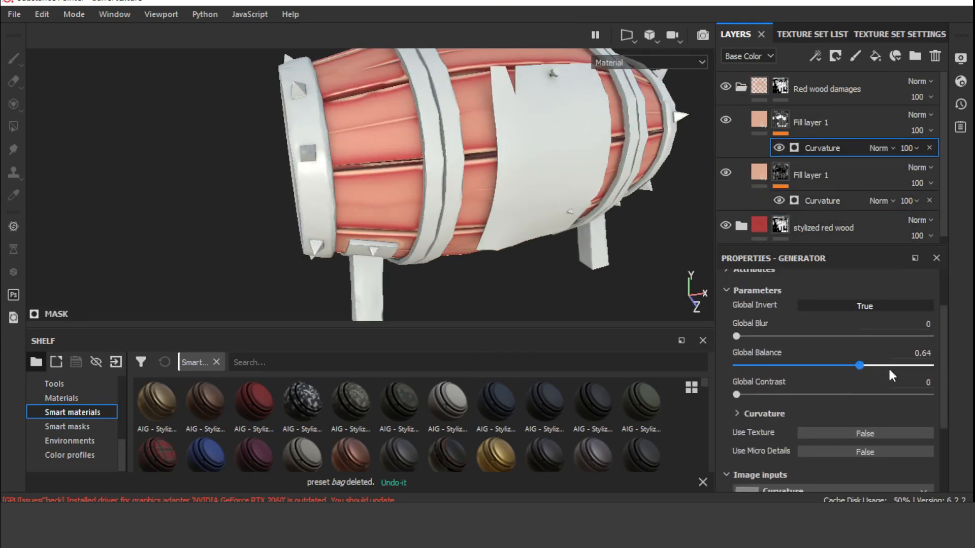
{"action": "left_click_drag", "start_coordinate": [888, 366], "coordinate": [877, 364]}
{"action": "left_click_drag", "start_coordinate": [609, 285], "coordinate": [456, 122], "text": "alt"}
{"action": "mouse_move", "coordinate": [736, 336]}
{"action": "left_mouse_down"}
{"action": "mouse_move", "coordinate": [752, 337]}
{"action": "mouse_move", "coordinate": [739, 340]}
{"action": "left_mouse_up"}
{"action": "key", "text": "f"}
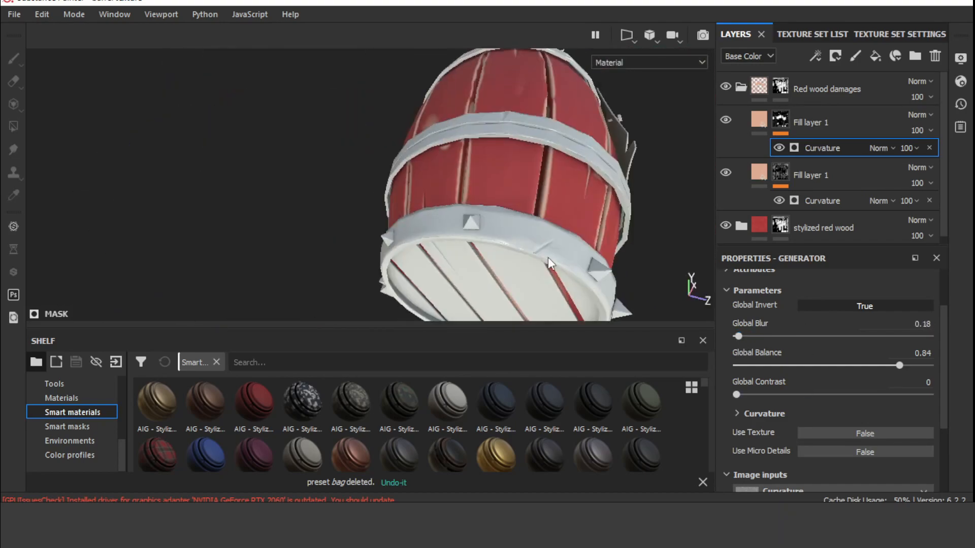
Add the barrel's end panel to the masks of the stylized red wood and Red wood damages folders using mesh-mode Polygon Fill.
{"action": "left_click_drag", "start_coordinate": [402, 107], "coordinate": [512, 157], "text": "alt"}
{"action": "left_click", "coordinate": [741, 88]}
{"action": "left_click", "coordinate": [833, 92]}
{"action": "left_click_drag", "start_coordinate": [447, 193], "coordinate": [529, 224], "text": "alt"}
{"action": "middle_click_drag", "start_coordinate": [528, 224], "coordinate": [564, 173], "text": "alt"}
{"action": "left_click", "coordinate": [780, 119]}
{"action": "left_click", "coordinate": [14, 127]}
{"action": "left_click_drag", "start_coordinate": [452, 183], "coordinate": [586, 224], "text": "alt"}
{"action": "left_click", "coordinate": [760, 121]}
{"action": "scroll", "coordinate": [609, 221], "scroll_direction": "up", "scroll_amount": 3}
{"action": "left_click", "coordinate": [780, 86]}
{"action": "left_click_drag", "start_coordinate": [304, 127], "coordinate": [445, 213], "text": "alt"}
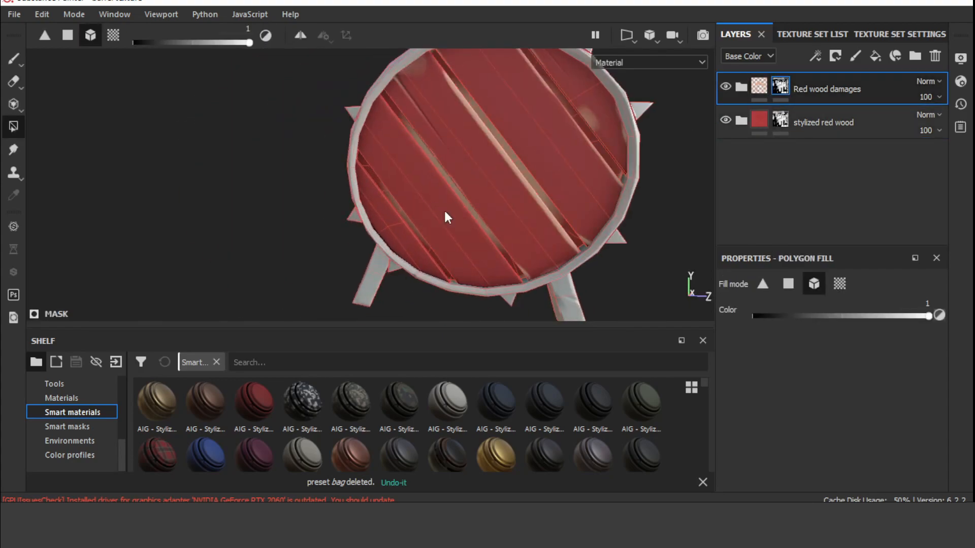
{"action": "scroll", "coordinate": [444, 212], "scroll_direction": "down", "scroll_amount": 3}
Group the Red wood damages and stylized red wood folders into a folder named Body red.
{"action": "left_click", "coordinate": [760, 88]}
{"action": "left_click_drag", "start_coordinate": [607, 117], "coordinate": [592, 142], "text": "alt"}
{"action": "middle_click_drag", "start_coordinate": [592, 141], "coordinate": [531, 190], "text": "alt"}
{"action": "left_click_drag", "start_coordinate": [531, 190], "coordinate": [542, 187], "text": "alt"}
{"action": "left_click", "coordinate": [759, 121]}
{"action": "key", "text": "ctrl+g"}
{"action": "type", "text": "Body red"}
Duplicate stylized red wood above Red wood damages, rename the copy Fix colors, and turn its mask mostly black.
{"action": "left_click", "coordinate": [881, 168]}
{"action": "left_click", "coordinate": [833, 124]}
{"action": "key", "text": "ctrl+v"}
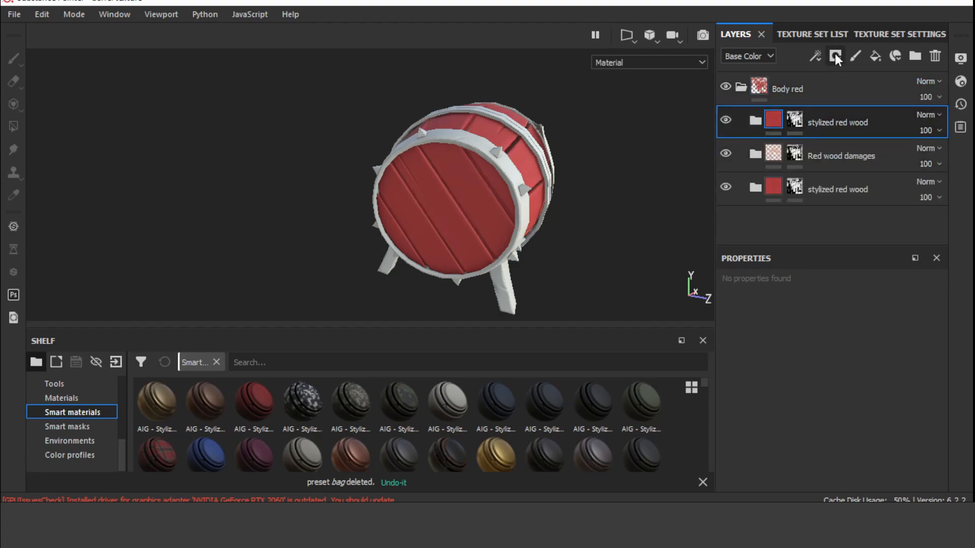
{"action": "left_click", "coordinate": [794, 120]}
{"action": "scroll", "coordinate": [516, 140], "scroll_direction": "up", "scroll_amount": 3}
{"action": "left_click_drag", "start_coordinate": [574, 153], "coordinate": [609, 147], "text": "alt"}
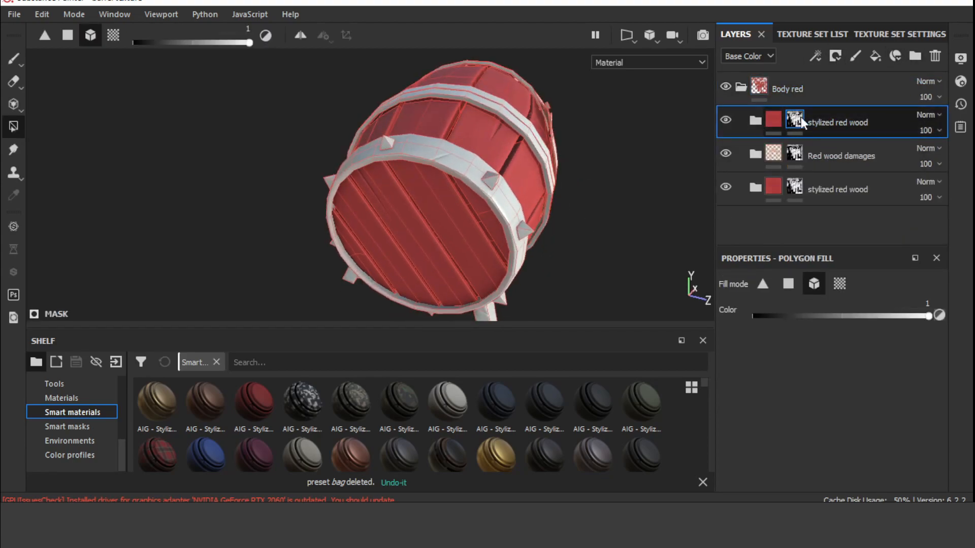
{"action": "left_click_drag", "start_coordinate": [553, 238], "coordinate": [349, 199], "text": "alt"}
{"action": "key", "text": "4"}
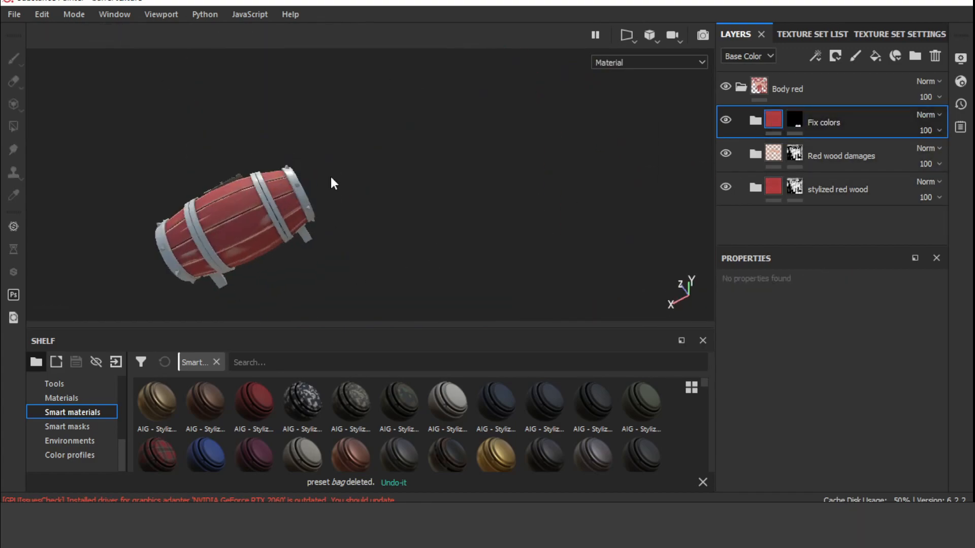
Add a black mask to the Body red folder and reveal only the barrel's body planks with Polygon Fill.
{"action": "scroll", "coordinate": [331, 176], "scroll_direction": "up", "scroll_amount": 4}
{"action": "mouse_move", "coordinate": [331, 177]}
{"action": "left_mouse_down", "text": "alt"}
{"action": "mouse_move", "coordinate": [451, 144]}
{"action": "mouse_move", "coordinate": [323, 166]}
{"action": "left_mouse_up", "text": "alt"}
{"action": "scroll", "coordinate": [323, 165], "scroll_direction": "up", "scroll_amount": 4}
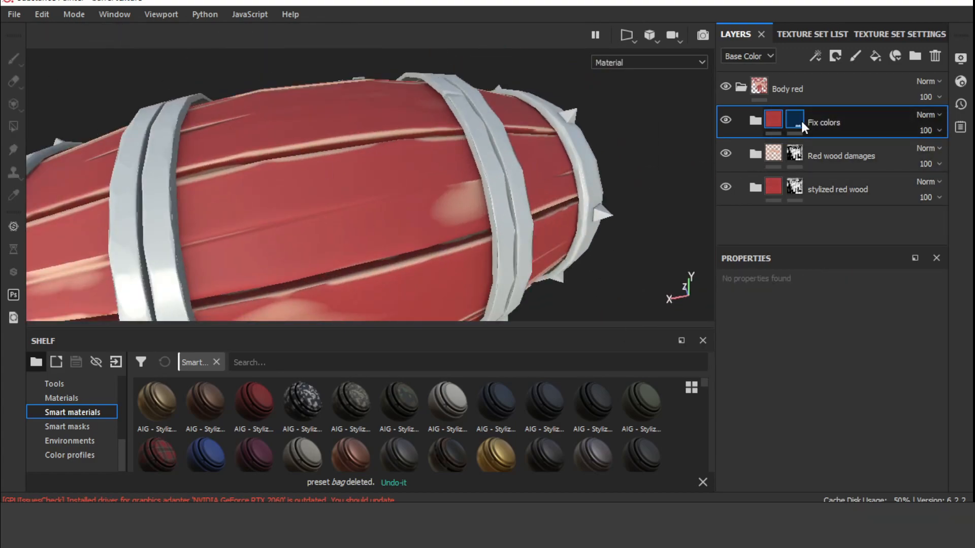
{"action": "left_click", "coordinate": [799, 121]}
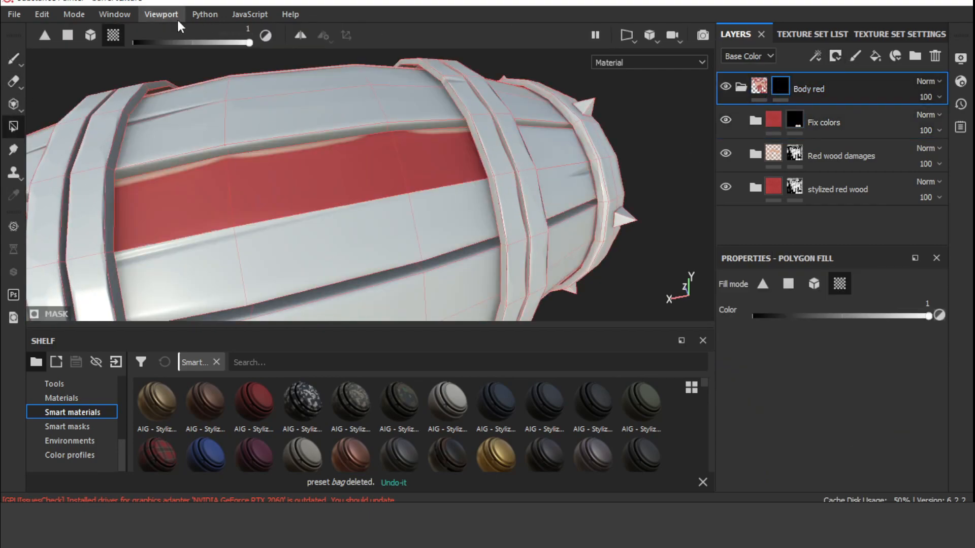
{"action": "left_click_drag", "start_coordinate": [500, 178], "coordinate": [497, 209], "text": "alt"}
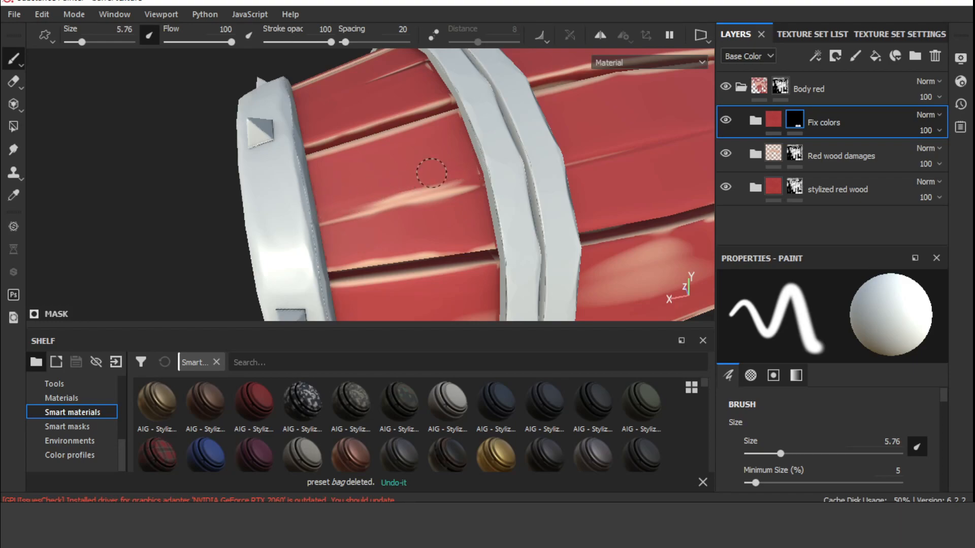
Paint white on the Fix colors mask to cover the worn patch above the support plate, using brush sizes of about 3 to 6.
{"action": "scroll", "coordinate": [410, 175], "scroll_direction": "down", "scroll_amount": 6}
{"action": "mouse_move", "coordinate": [438, 180]}
{"action": "left_mouse_down", "text": "alt"}
{"action": "mouse_move", "coordinate": [471, 175]}
{"action": "mouse_move", "coordinate": [417, 190]}
{"action": "mouse_move", "coordinate": [432, 141]}
{"action": "mouse_move", "coordinate": [384, 195]}
{"action": "mouse_move", "coordinate": [397, 232]}
{"action": "left_mouse_up", "text": "alt"}
{"action": "left_click_drag", "start_coordinate": [332, 231], "coordinate": [316, 184], "text": "alt"}
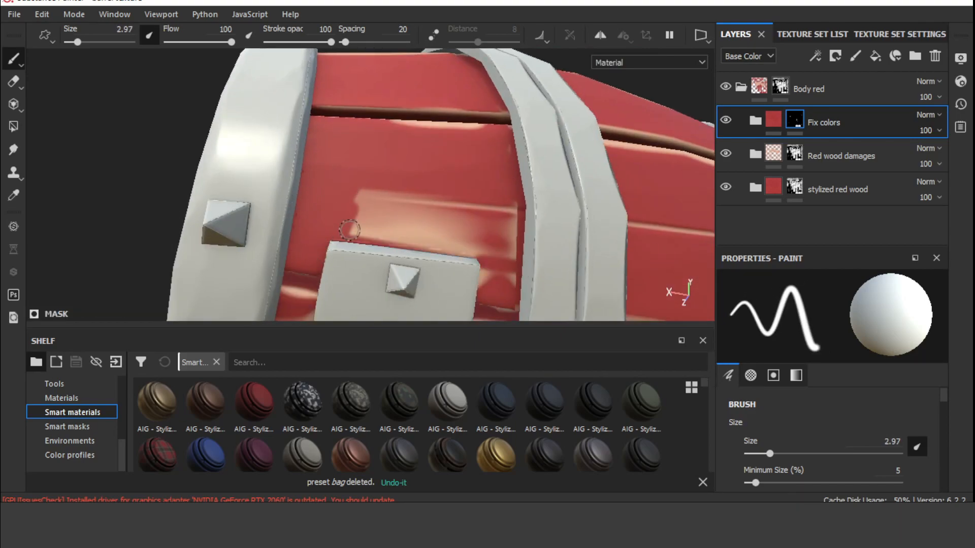
{"action": "left_click_drag", "start_coordinate": [354, 228], "coordinate": [485, 240]}
{"action": "scroll", "coordinate": [609, 272], "scroll_direction": "down", "scroll_amount": 3}
{"action": "scroll", "coordinate": [591, 271], "scroll_direction": "up", "scroll_amount": 5}
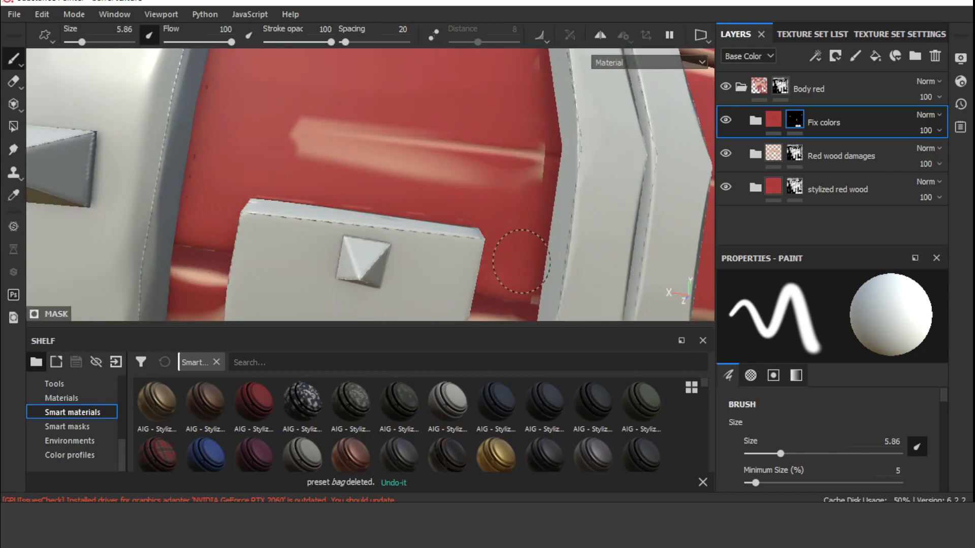
Trim the damage above the support plate to a thin streak ending at the hoop, using brush sizes 1.72 and 1.44.
{"action": "scroll", "coordinate": [523, 257], "scroll_direction": "down", "scroll_amount": 1}
{"action": "right_click_drag", "start_coordinate": [551, 225], "coordinate": [528, 225], "text": "ctrl"}
{"action": "left_click", "coordinate": [558, 195], "text": "shift"}
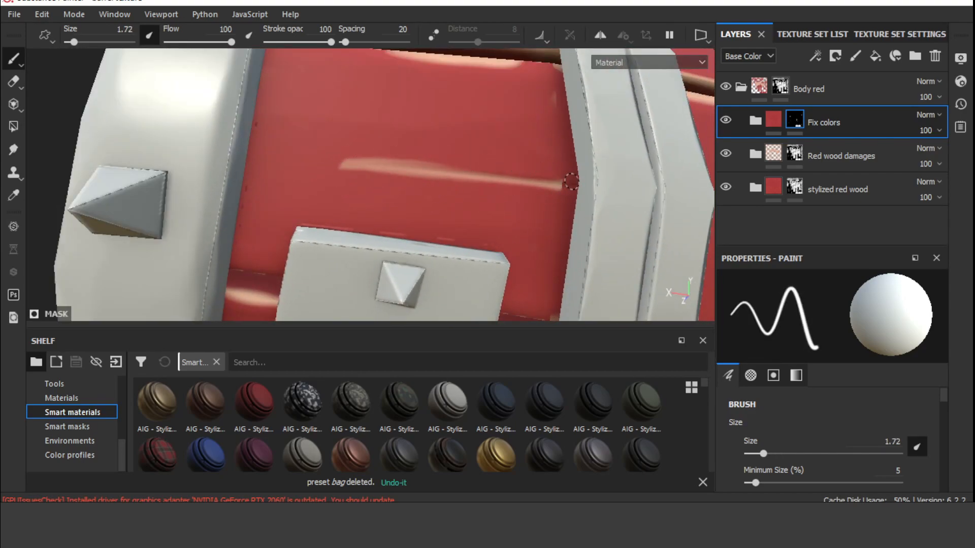
{"action": "scroll", "coordinate": [523, 235], "scroll_direction": "up", "scroll_amount": 5}
{"action": "right_click_drag", "start_coordinate": [523, 235], "coordinate": [527, 240], "text": "ctrl"}
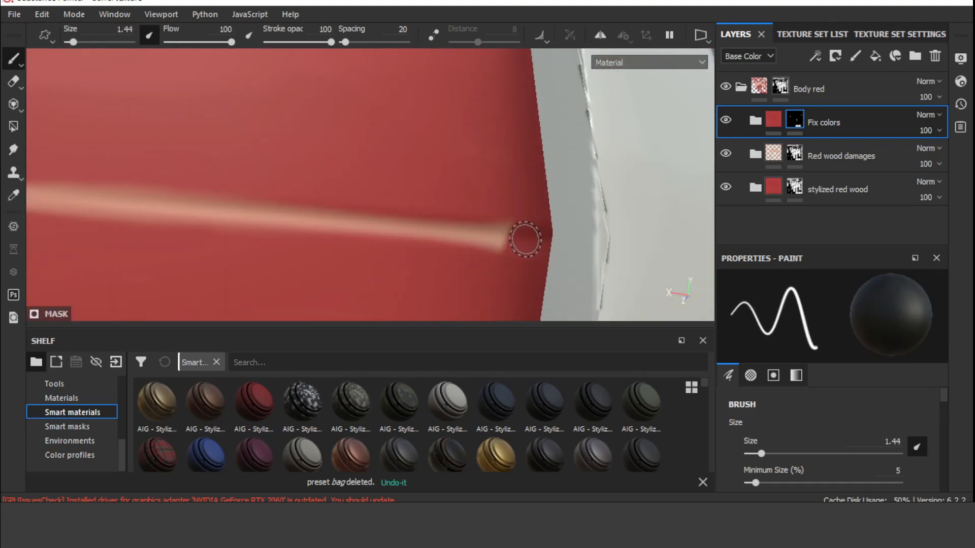
{"action": "scroll", "coordinate": [527, 245], "scroll_direction": "down", "scroll_amount": 1}
{"action": "middle_click_drag", "start_coordinate": [440, 213], "coordinate": [476, 167], "text": "alt"}
{"action": "scroll", "coordinate": [579, 185], "scroll_direction": "down", "scroll_amount": 3}
{"action": "key", "text": "x"}
Paint the Fix colors mask over the worn patches beneath the barrel between the support plate and hoop, enlarging the brush to 15.21.
{"action": "middle_click_drag", "start_coordinate": [335, 233], "coordinate": [401, 137], "text": "alt"}
{"action": "right_click_drag", "start_coordinate": [302, 152], "coordinate": [333, 153], "text": "ctrl"}
{"action": "left_click_drag", "start_coordinate": [406, 152], "coordinate": [507, 122], "text": "alt"}
{"action": "right_click_drag", "start_coordinate": [513, 121], "coordinate": [509, 122], "text": "ctrl"}
{"action": "mouse_move", "coordinate": [519, 182]}
{"action": "left_mouse_down", "text": "alt"}
{"action": "mouse_move", "coordinate": [511, 226]}
{"action": "mouse_move", "coordinate": [488, 206]}
{"action": "left_mouse_up", "text": "alt"}
{"action": "scroll", "coordinate": [511, 227], "scroll_direction": "down", "scroll_amount": 4}
{"action": "right_click_drag", "start_coordinate": [487, 206], "coordinate": [518, 206], "text": "ctrl"}
{"action": "mouse_move", "coordinate": [519, 206]}
{"action": "left_mouse_down", "text": "alt"}
{"action": "mouse_move", "coordinate": [371, 232]}
{"action": "mouse_move", "coordinate": [413, 269]}
{"action": "mouse_move", "coordinate": [364, 248]}
{"action": "mouse_move", "coordinate": [505, 218]}
{"action": "mouse_move", "coordinate": [467, 218]}
{"action": "mouse_move", "coordinate": [470, 157]}
{"action": "mouse_move", "coordinate": [441, 254]}
{"action": "mouse_move", "coordinate": [462, 211]}
{"action": "left_mouse_up", "text": "alt"}
{"action": "right_click_drag", "start_coordinate": [462, 211], "coordinate": [477, 211], "text": "ctrl"}
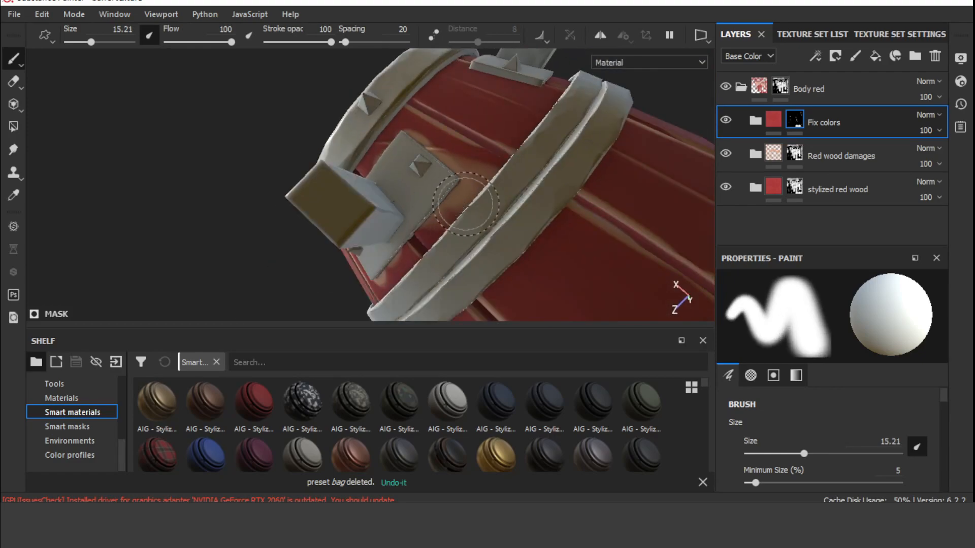
Cover the worn patches bordering the support plate on the Fix colors mask with a 3.98 brush.
{"action": "left_click_drag", "start_coordinate": [477, 212], "coordinate": [443, 186], "text": "alt"}
{"action": "right_click_drag", "start_coordinate": [442, 185], "coordinate": [528, 213], "text": "alt"}
{"action": "left_click_drag", "start_coordinate": [528, 213], "coordinate": [593, 217], "text": "alt"}
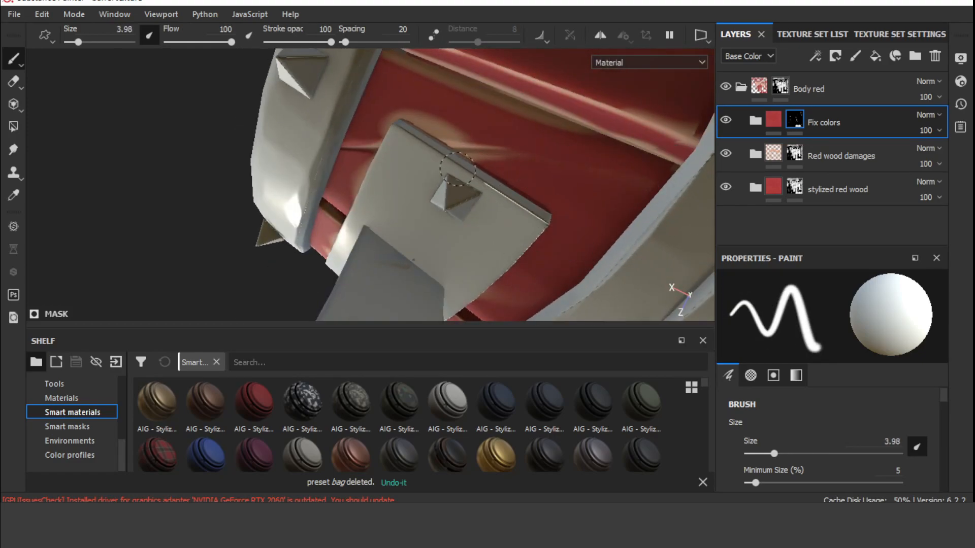
{"action": "left_click_drag", "start_coordinate": [441, 124], "coordinate": [212, 220], "text": "alt"}
{"action": "right_click_drag", "start_coordinate": [211, 220], "coordinate": [420, 207], "text": "alt"}
{"action": "right_click_drag", "start_coordinate": [504, 237], "coordinate": [477, 228], "text": "alt"}
{"action": "left_click_drag", "start_coordinate": [477, 228], "coordinate": [461, 187], "text": "alt"}
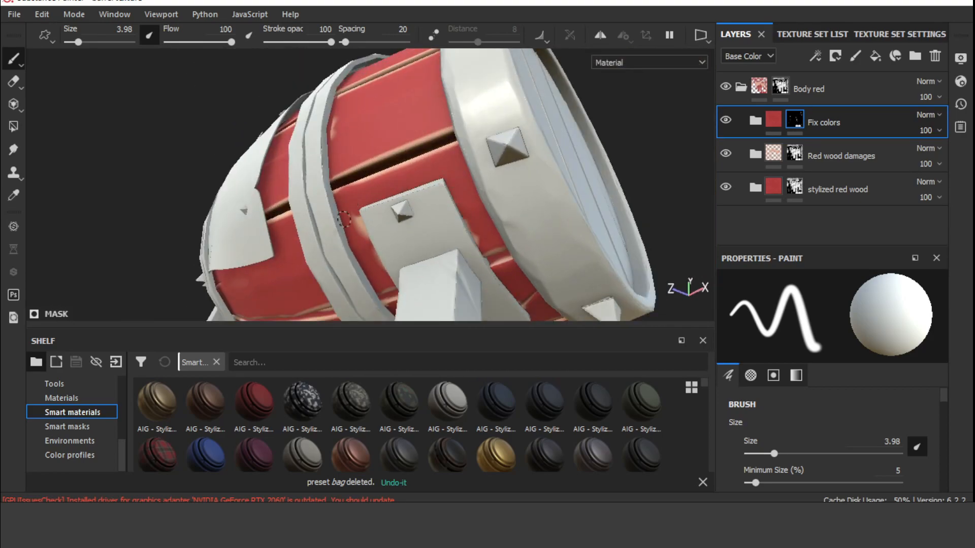
Clean up the worn areas around the other support plate and lower plank seams on the Fix colors mask with a 6.41 brush.
{"action": "middle_click_drag", "start_coordinate": [479, 236], "coordinate": [402, 191], "text": "alt"}
{"action": "key", "text": "F1"}
{"action": "middle_click_drag", "start_coordinate": [500, 251], "coordinate": [476, 203], "text": "alt"}
{"action": "key", "text": "F2"}
{"action": "right_click_drag", "start_coordinate": [472, 197], "coordinate": [407, 216], "text": "alt"}
{"action": "right_click_drag", "start_coordinate": [406, 216], "coordinate": [419, 216], "text": "ctrl"}
{"action": "mouse_move", "coordinate": [396, 218]}
{"action": "left_mouse_down", "text": "alt"}
{"action": "mouse_move", "coordinate": [424, 160]}
{"action": "mouse_move", "coordinate": [417, 132]}
{"action": "left_mouse_up", "text": "alt"}
{"action": "left_click_drag", "start_coordinate": [344, 142], "coordinate": [503, 198], "text": "alt"}
{"action": "right_click_drag", "start_coordinate": [533, 203], "coordinate": [565, 207], "text": "alt"}
{"action": "left_click_drag", "start_coordinate": [566, 206], "coordinate": [376, 146], "text": "alt"}
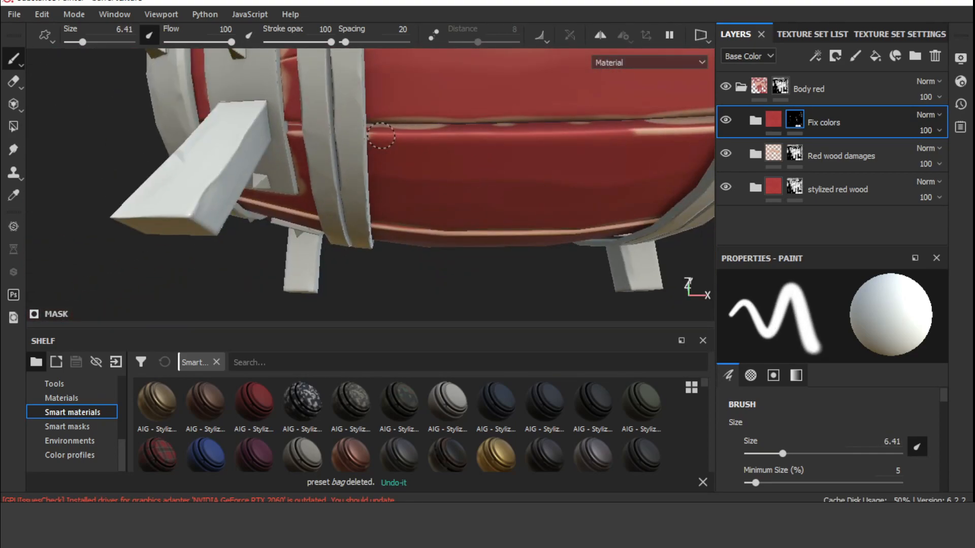
Paint the Fix colors mask over the broad worn patch on the underside plank between the supports with an 11.51 brush.
{"action": "right_click_drag", "start_coordinate": [609, 204], "coordinate": [583, 185], "text": "alt"}
{"action": "left_click_drag", "start_coordinate": [583, 185], "coordinate": [584, 239], "text": "alt"}
{"action": "right_click_drag", "start_coordinate": [584, 239], "coordinate": [560, 253], "text": "alt"}
{"action": "left_click_drag", "start_coordinate": [417, 182], "coordinate": [548, 173], "text": "alt"}
{"action": "right_click_drag", "start_coordinate": [548, 172], "coordinate": [570, 198], "text": "alt"}
{"action": "mouse_move", "coordinate": [570, 198]}
{"action": "left_mouse_down", "text": "alt"}
{"action": "mouse_move", "coordinate": [553, 157]}
{"action": "mouse_move", "coordinate": [468, 198]}
{"action": "mouse_move", "coordinate": [452, 132]}
{"action": "left_mouse_up", "text": "alt"}
{"action": "right_click_drag", "start_coordinate": [429, 224], "coordinate": [440, 224], "text": "ctrl"}
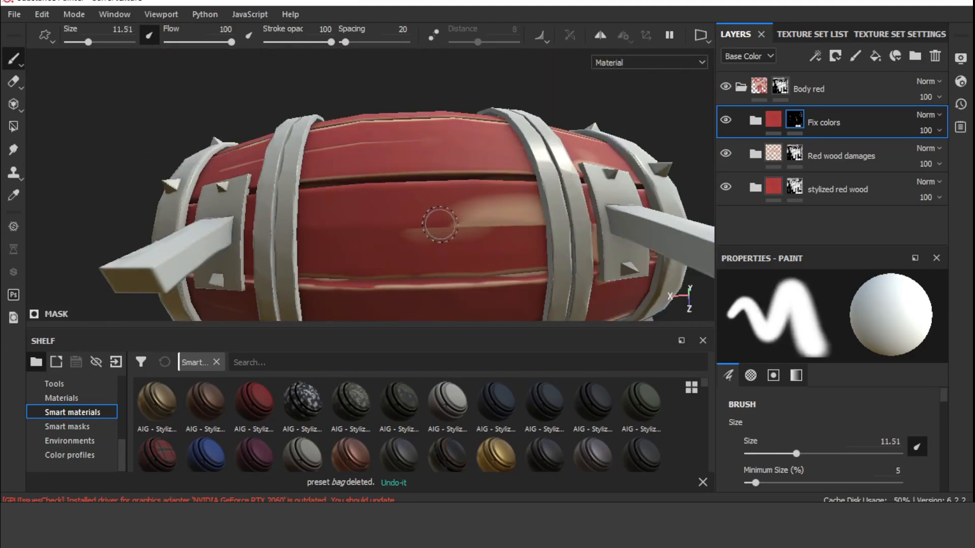
Reduce the brush size to 9.2 and touch up excess damage on the barrel's lower and side planks.
{"action": "left_click_drag", "start_coordinate": [522, 212], "coordinate": [457, 209], "text": "alt"}
{"action": "mouse_move", "coordinate": [594, 117]}
{"action": "left_mouse_down", "text": "alt"}
{"action": "mouse_move", "coordinate": [570, 172]}
{"action": "mouse_move", "coordinate": [551, 175]}
{"action": "left_mouse_up", "text": "alt"}
{"action": "left_click_drag", "start_coordinate": [496, 90], "coordinate": [549, 213], "text": "alt"}
{"action": "right_click_drag", "start_coordinate": [548, 213], "coordinate": [422, 193], "text": "alt"}
{"action": "left_click_drag", "start_coordinate": [422, 194], "coordinate": [457, 237], "text": "alt"}
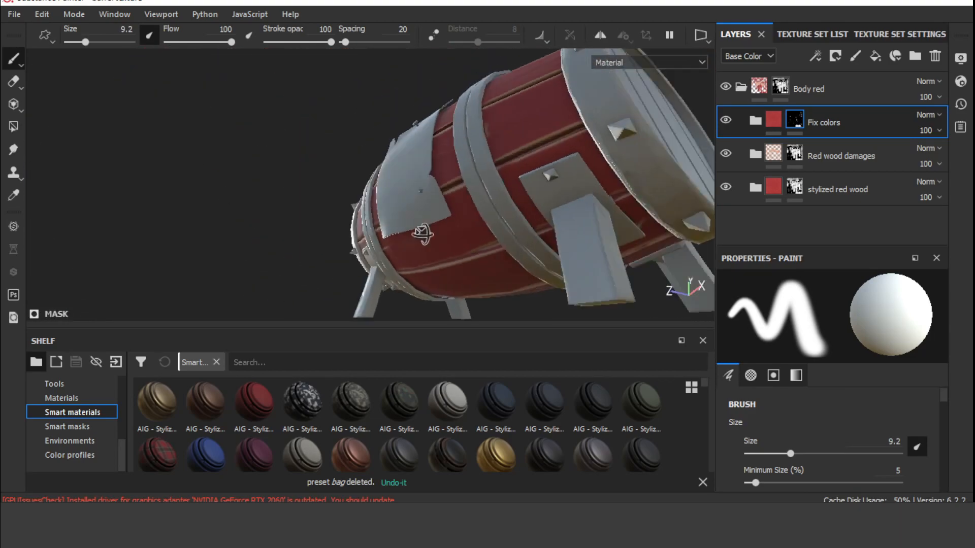
{"action": "left_click_drag", "start_coordinate": [370, 247], "coordinate": [305, 245], "text": "alt"}
{"action": "mouse_move", "coordinate": [501, 239]}
{"action": "left_mouse_down", "text": "alt"}
{"action": "mouse_move", "coordinate": [394, 198]}
{"action": "mouse_move", "coordinate": [452, 167]}
{"action": "left_mouse_up", "text": "alt"}
{"action": "right_click_drag", "start_coordinate": [454, 163], "coordinate": [381, 165], "text": "alt"}
{"action": "right_click_drag", "start_coordinate": [535, 167], "coordinate": [429, 152], "text": "alt"}
{"action": "left_click_drag", "start_coordinate": [429, 152], "coordinate": [447, 132], "text": "alt"}
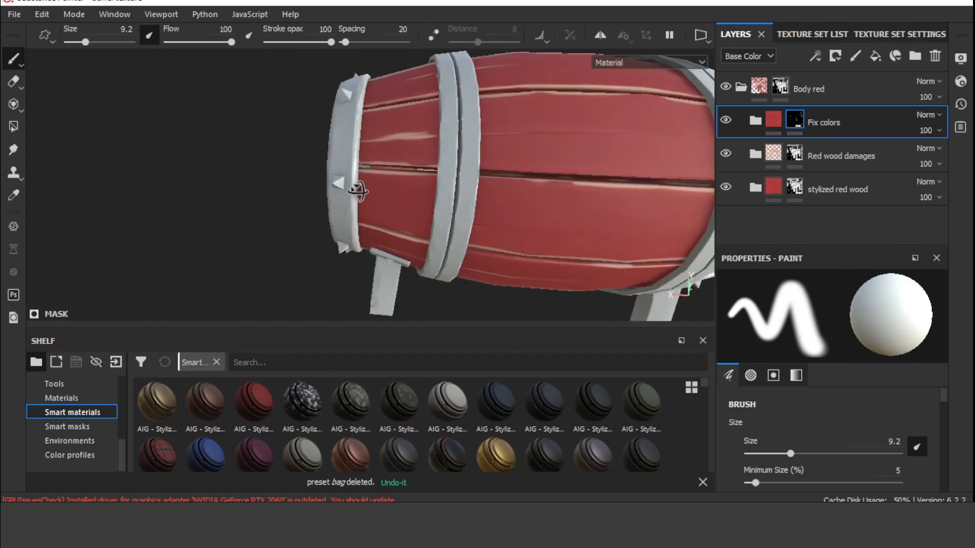
Soften the worn spots on the planks beside the hoops on the Fix colors mask with a 4.22 brush.
{"action": "right_click_drag", "start_coordinate": [446, 132], "coordinate": [469, 113], "text": "alt"}
{"action": "left_click_drag", "start_coordinate": [349, 114], "coordinate": [608, 294], "text": "alt"}
{"action": "left_click_drag", "start_coordinate": [524, 189], "coordinate": [591, 293], "text": "alt"}
{"action": "right_click_drag", "start_coordinate": [592, 293], "coordinate": [569, 293], "text": "ctrl"}
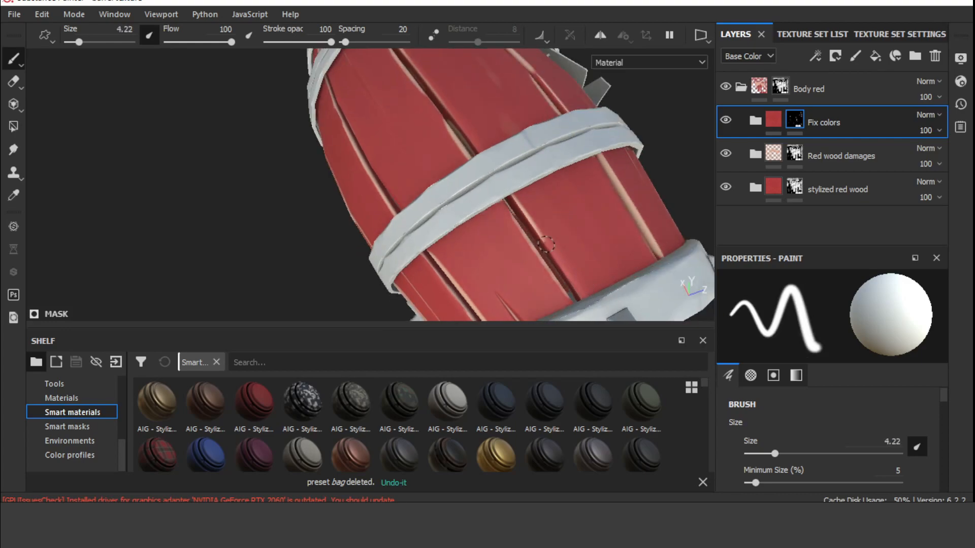
{"action": "right_click_drag", "start_coordinate": [547, 248], "coordinate": [618, 148], "text": "alt"}
{"action": "left_click_drag", "start_coordinate": [618, 147], "coordinate": [485, 111], "text": "alt"}
{"action": "right_click_drag", "start_coordinate": [485, 111], "coordinate": [325, 157], "text": "alt"}
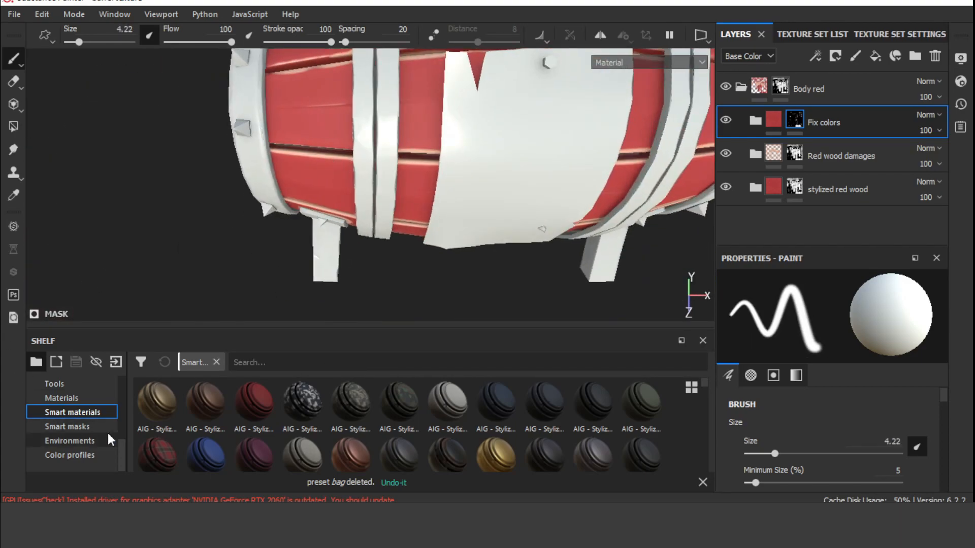
Choose the Artistic Heavy brush preset at size 6.79 and paint the worn edge below the plank gap beside the end ring.
{"action": "left_click", "coordinate": [89, 428]}
{"action": "left_click", "coordinate": [305, 423]}
{"action": "left_click_drag", "start_coordinate": [365, 203], "coordinate": [437, 213], "text": "alt"}
{"action": "right_click_drag", "start_coordinate": [437, 214], "coordinate": [494, 226], "text": "alt"}
{"action": "left_click_drag", "start_coordinate": [494, 226], "coordinate": [472, 216], "text": "alt"}
{"action": "right_click_drag", "start_coordinate": [473, 216], "coordinate": [440, 216], "text": "ctrl"}
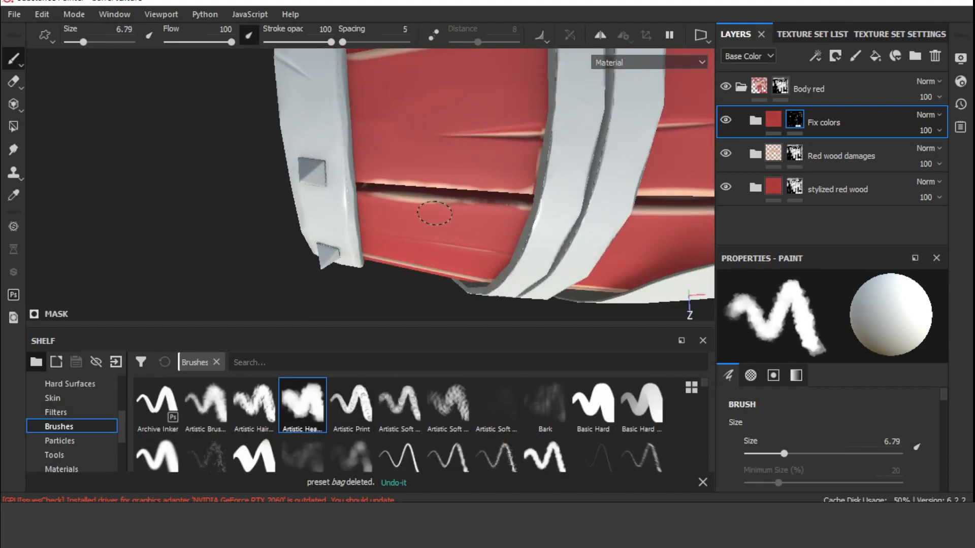
Switch to the Bark brush at size 8.67 for reworking the worn plank edge on the Fix colors mask.
{"action": "left_click", "coordinate": [545, 406]}
{"action": "left_click_drag", "start_coordinate": [534, 220], "coordinate": [513, 249], "text": "alt"}
{"action": "right_click_drag", "start_coordinate": [512, 249], "coordinate": [564, 270], "text": "alt"}
{"action": "middle_click_drag", "start_coordinate": [563, 270], "coordinate": [584, 188], "text": "alt"}
{"action": "mouse_move", "coordinate": [705, 382]}
{"action": "left_mouse_down"}
{"action": "mouse_move", "coordinate": [722, 407]}
{"action": "mouse_move", "coordinate": [724, 378]}
{"action": "left_mouse_up"}
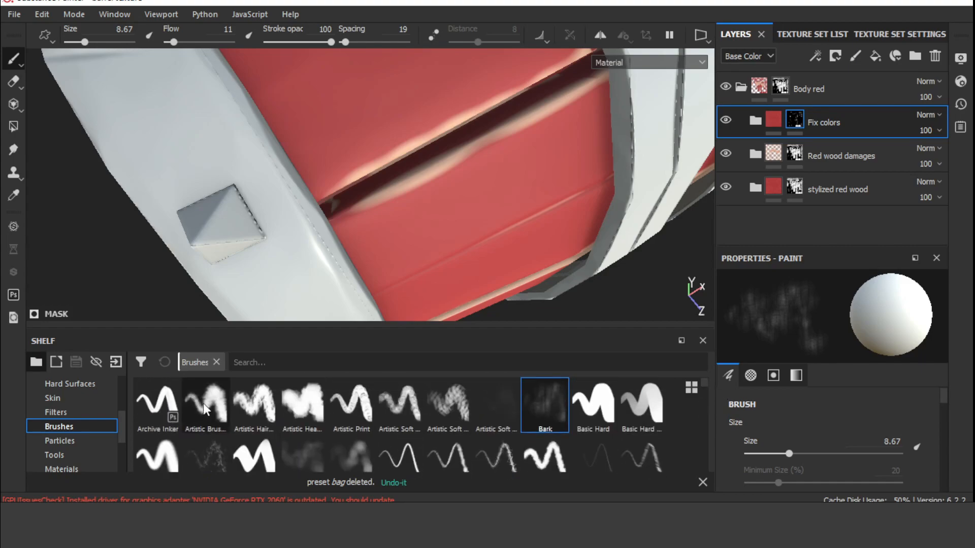
Select the Basic Soft brush and use it on the Fix colors mask for the planks between the end ring and hoop, ending at size 2.28.
{"action": "left_click", "coordinate": [206, 403]}
{"action": "left_click_drag", "start_coordinate": [370, 217], "coordinate": [555, 203], "text": "alt"}
{"action": "left_click", "coordinate": [158, 456]}
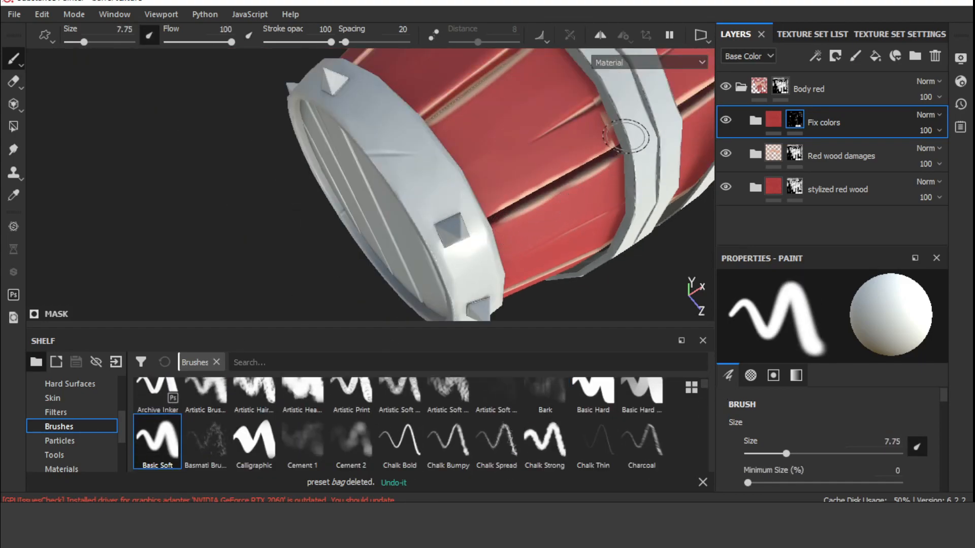
{"action": "right_click_drag", "start_coordinate": [631, 145], "coordinate": [571, 228], "text": "alt"}
{"action": "left_click_drag", "start_coordinate": [544, 221], "coordinate": [492, 148], "text": "alt"}
{"action": "right_click_drag", "start_coordinate": [492, 148], "coordinate": [642, 272], "text": "alt"}
{"action": "left_click_drag", "start_coordinate": [642, 272], "coordinate": [604, 234], "text": "alt"}
{"action": "left_click", "coordinate": [774, 124]}
{"action": "left_click", "coordinate": [794, 120]}
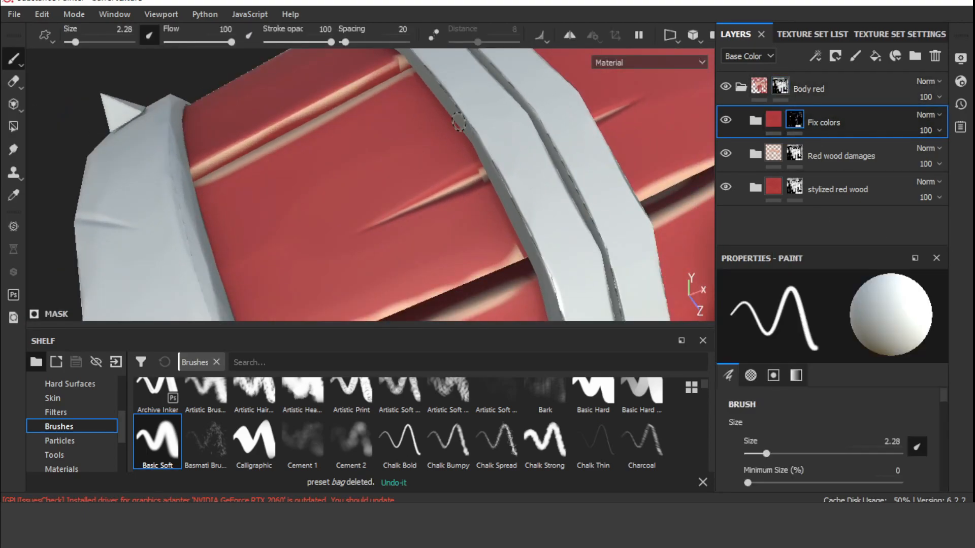
Enlarge the Basic Soft brush to 7.77 and paint over the damage on the planks around the support plate.
{"action": "left_click_drag", "start_coordinate": [625, 167], "coordinate": [497, 94], "text": "alt"}
{"action": "right_click_drag", "start_coordinate": [497, 94], "coordinate": [600, 217], "text": "alt"}
{"action": "left_click_drag", "start_coordinate": [600, 218], "coordinate": [394, 219], "text": "alt"}
{"action": "right_click_drag", "start_coordinate": [394, 219], "coordinate": [380, 199], "text": "alt"}
{"action": "right_click_drag", "start_coordinate": [380, 199], "coordinate": [395, 196], "text": "ctrl"}
{"action": "left_click_drag", "start_coordinate": [395, 196], "coordinate": [310, 189]}
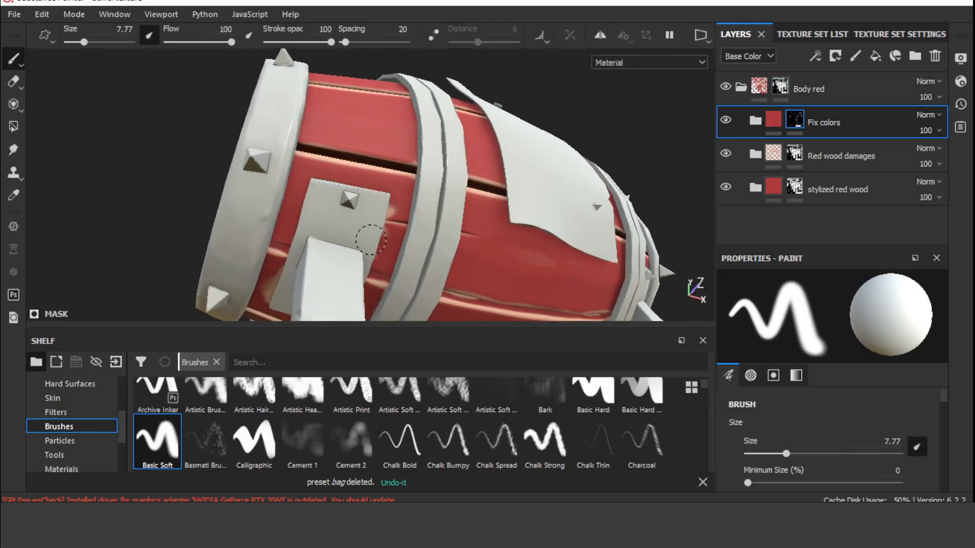
Touch up the remaining unwanted worn patches around the rest of the barrel on the Fix colors mask.
{"action": "right_click_drag", "start_coordinate": [378, 244], "coordinate": [434, 274], "text": "alt"}
{"action": "mouse_move", "coordinate": [427, 254]}
{"action": "left_mouse_down", "text": "alt"}
{"action": "mouse_move", "coordinate": [615, 273]}
{"action": "mouse_move", "coordinate": [655, 244]}
{"action": "left_mouse_up", "text": "alt"}
{"action": "right_click_drag", "start_coordinate": [655, 244], "coordinate": [589, 281], "text": "alt"}
{"action": "left_click_drag", "start_coordinate": [573, 267], "coordinate": [466, 191], "text": "alt"}
{"action": "right_click_drag", "start_coordinate": [465, 191], "coordinate": [356, 152], "text": "alt"}
{"action": "left_click_drag", "start_coordinate": [355, 152], "coordinate": [254, 283], "text": "alt"}
{"action": "right_click_drag", "start_coordinate": [254, 283], "coordinate": [264, 117], "text": "alt"}
{"action": "left_click_drag", "start_coordinate": [264, 117], "coordinate": [416, 203], "text": "alt"}
{"action": "right_click_drag", "start_coordinate": [416, 204], "coordinate": [309, 234], "text": "alt"}
{"action": "left_click_drag", "start_coordinate": [330, 226], "coordinate": [570, 200], "text": "alt"}
{"action": "right_click_drag", "start_coordinate": [636, 207], "coordinate": [604, 152], "text": "alt"}
{"action": "left_click_drag", "start_coordinate": [604, 152], "coordinate": [634, 147], "text": "alt"}
Open the Red wood damages folder and toggle the lower Fill layer 1's visibility to compare the barrel's edge wear.
{"action": "left_click", "coordinate": [728, 223]}
{"action": "scroll", "coordinate": [929, 138], "scroll_direction": "down", "scroll_amount": 2}
{"action": "left_click_drag", "start_coordinate": [429, 167], "coordinate": [437, 181], "text": "alt"}
{"action": "right_click_drag", "start_coordinate": [437, 181], "coordinate": [449, 254], "text": "alt"}
{"action": "left_click_drag", "start_coordinate": [449, 254], "coordinate": [472, 237], "text": "alt"}
{"action": "right_click_drag", "start_coordinate": [473, 238], "coordinate": [464, 188], "text": "alt"}
{"action": "left_click", "coordinate": [726, 185]}
{"action": "left_click", "coordinate": [727, 185]}
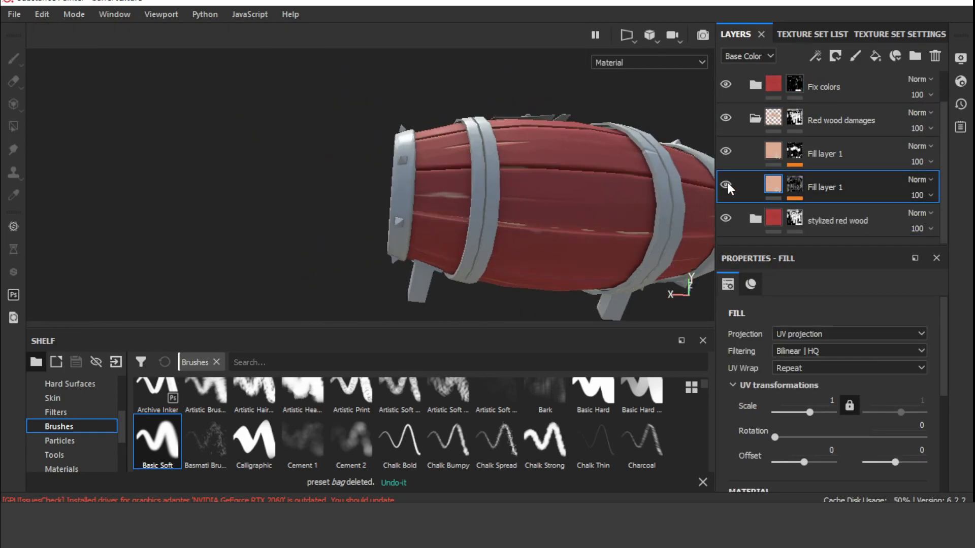
Add a paint effect to the mask of the upper Fill layer 1 in Red wood damages, above its Curvature generator.
{"action": "left_click", "coordinate": [727, 183]}
{"action": "left_click", "coordinate": [794, 151]}
{"action": "left_click", "coordinate": [815, 56]}
{"action": "left_click", "coordinate": [840, 88]}
{"action": "right_click_drag", "start_coordinate": [594, 218], "coordinate": [606, 277], "text": "alt"}
{"action": "right_click_drag", "start_coordinate": [492, 253], "coordinate": [477, 254], "text": "ctrl"}
{"action": "left_click_drag", "start_coordinate": [477, 253], "coordinate": [500, 242], "text": "alt"}
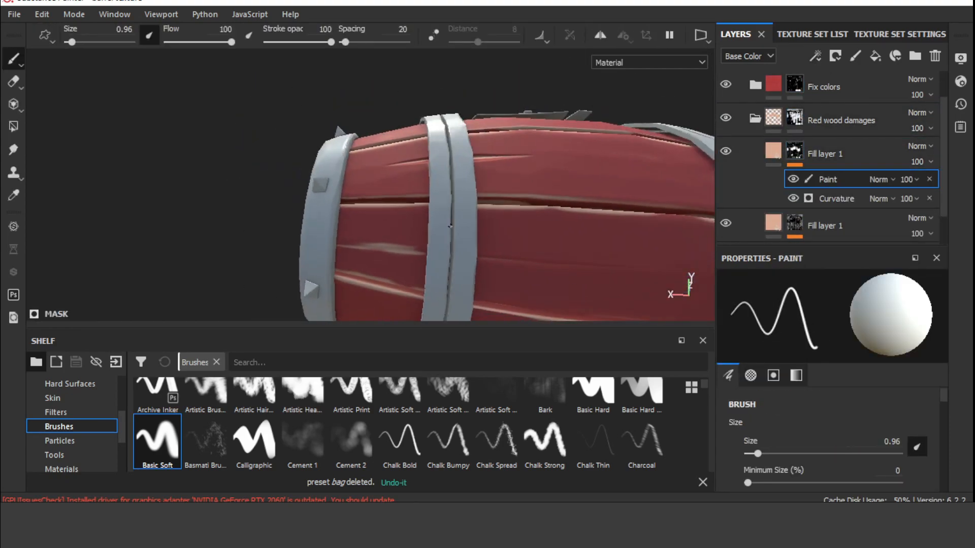
Paint a soft damage streak along the plank beside the hoop using Basic Soft at size 2.76, flow 30 and spacing 5, thinning it with black.
{"action": "right_click_drag", "start_coordinate": [500, 241], "coordinate": [507, 274], "text": "alt"}
{"action": "middle_click_drag", "start_coordinate": [508, 274], "coordinate": [392, 194], "text": "alt"}
{"action": "right_click_drag", "start_coordinate": [392, 194], "coordinate": [386, 194], "text": "ctrl"}
{"action": "left_click", "coordinate": [652, 191], "text": "shift"}
{"action": "left_click_drag", "start_coordinate": [651, 191], "coordinate": [502, 203], "text": "alt"}
{"action": "left_click_drag", "start_coordinate": [569, 206], "coordinate": [372, 204], "text": "alt"}
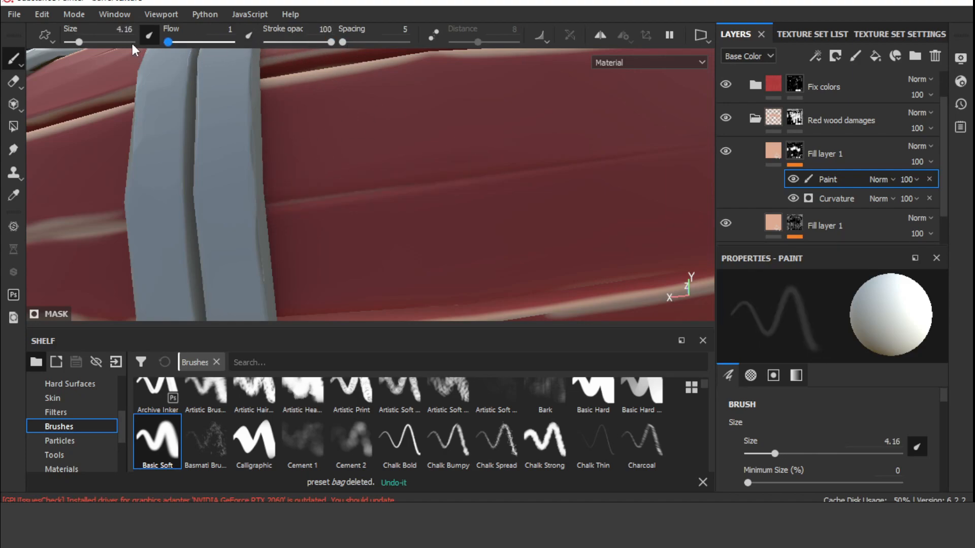
{"action": "right_click_drag", "start_coordinate": [349, 174], "coordinate": [371, 175], "text": "ctrl"}
{"action": "left_click", "coordinate": [664, 161], "text": "shift"}
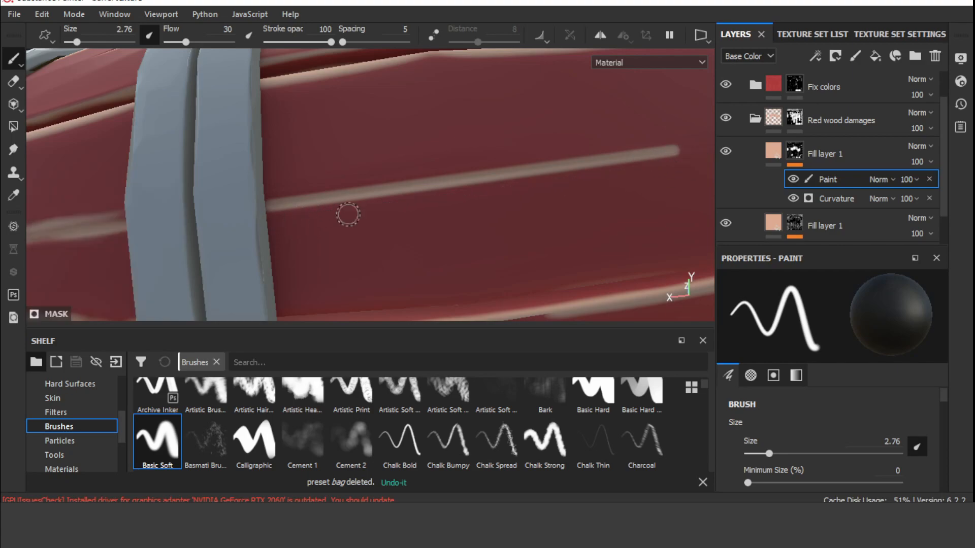
{"action": "left_click", "coordinate": [271, 197], "text": "shift"}
Fade the streak with the brush at size 18.88, then refine it on the Fix colors mask with the brush at size 9.5.
{"action": "scroll", "coordinate": [561, 183], "scroll_direction": "down", "scroll_amount": 5}
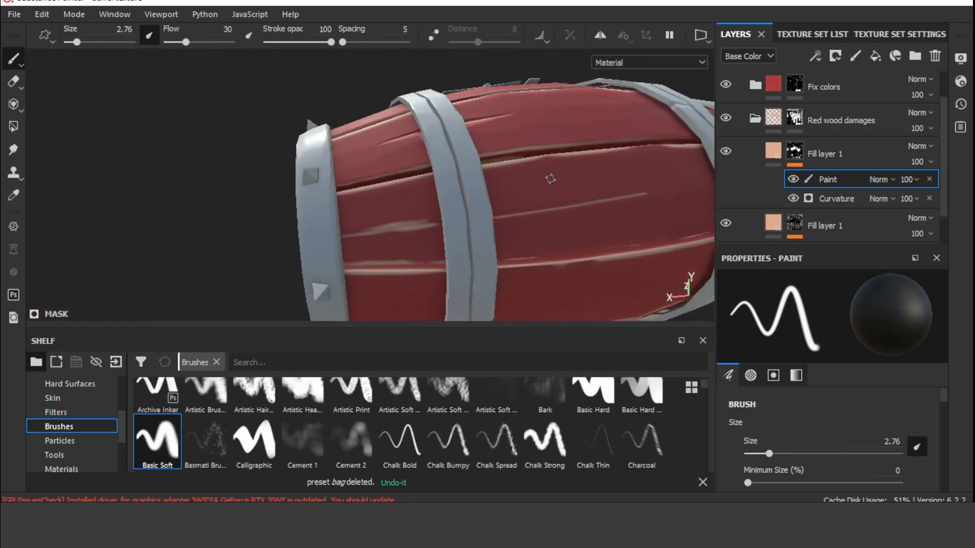
{"action": "scroll", "coordinate": [609, 202], "scroll_direction": "up", "scroll_amount": 2}
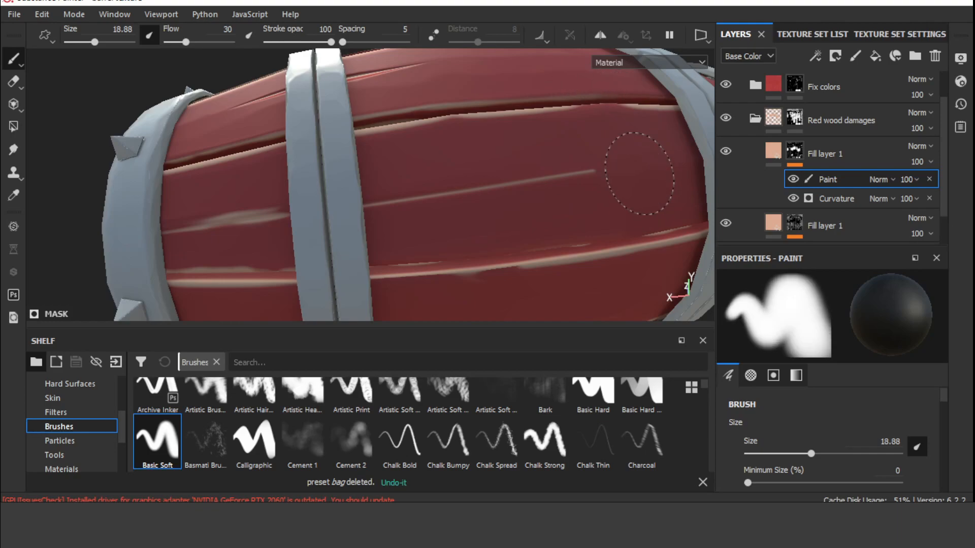
{"action": "middle_click_drag", "start_coordinate": [605, 138], "coordinate": [464, 155], "text": "alt"}
{"action": "right_click_drag", "start_coordinate": [463, 154], "coordinate": [588, 221], "text": "alt"}
{"action": "key", "text": "x"}
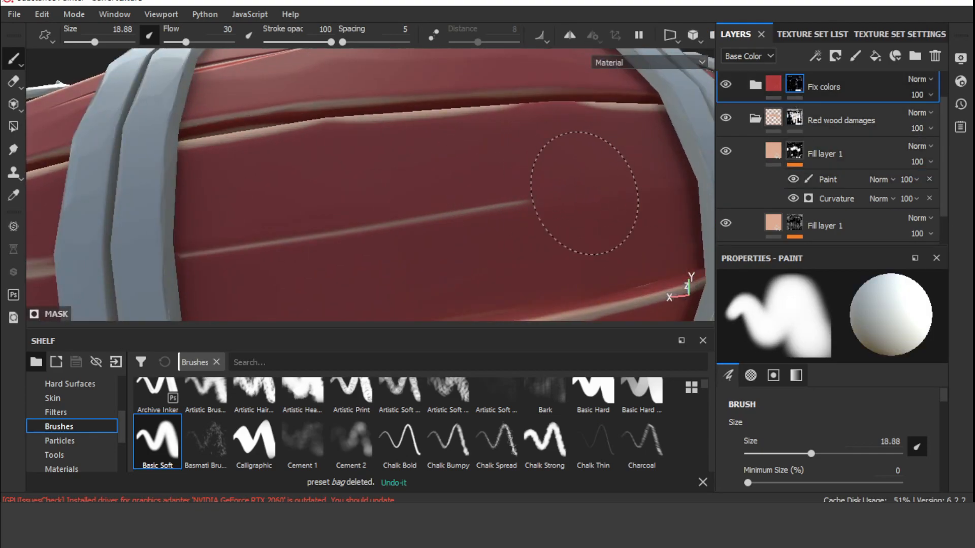
{"action": "middle_click_drag", "start_coordinate": [387, 291], "coordinate": [410, 212], "text": "alt"}
{"action": "right_click_drag", "start_coordinate": [410, 212], "coordinate": [409, 212], "text": "ctrl"}
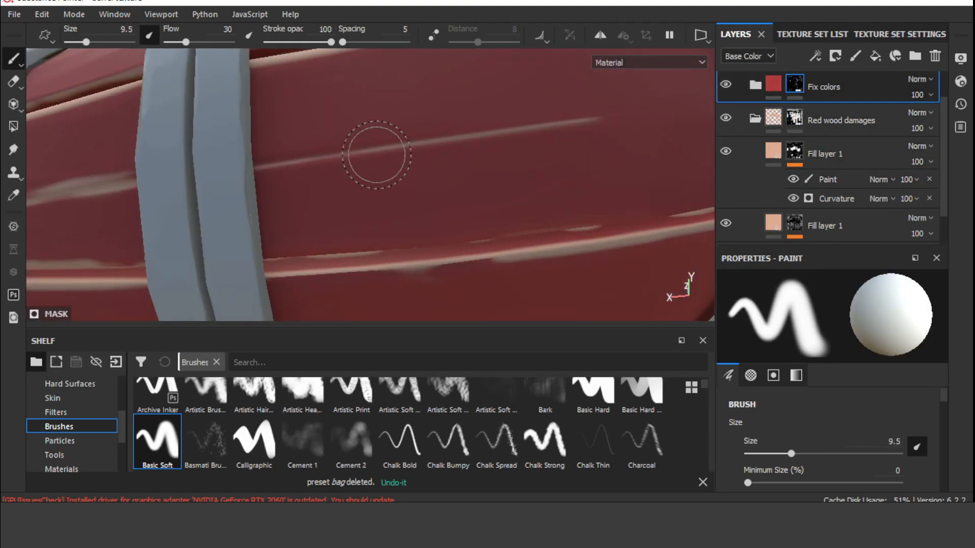
Examine the barrel from several sides to check the painted streak and the plank edge wear.
{"action": "scroll", "coordinate": [597, 168], "scroll_direction": "down", "scroll_amount": 5}
{"action": "left_click_drag", "start_coordinate": [595, 178], "coordinate": [420, 81], "text": "alt"}
{"action": "right_click_drag", "start_coordinate": [420, 81], "coordinate": [513, 135], "text": "alt"}
{"action": "left_click_drag", "start_coordinate": [514, 135], "coordinate": [537, 209], "text": "alt"}
{"action": "scroll", "coordinate": [565, 225], "scroll_direction": "down", "scroll_amount": 5}
{"action": "left_click_drag", "start_coordinate": [564, 225], "coordinate": [453, 218], "text": "alt"}
{"action": "scroll", "coordinate": [453, 218], "scroll_direction": "up", "scroll_amount": 3}
{"action": "scroll", "coordinate": [453, 283], "scroll_direction": "down", "scroll_amount": 6}
{"action": "left_click_drag", "start_coordinate": [454, 283], "coordinate": [488, 203], "text": "alt"}
{"action": "scroll", "coordinate": [398, 228], "scroll_direction": "up", "scroll_amount": 3}
{"action": "scroll", "coordinate": [749, 94], "scroll_direction": "up", "scroll_amount": 1}
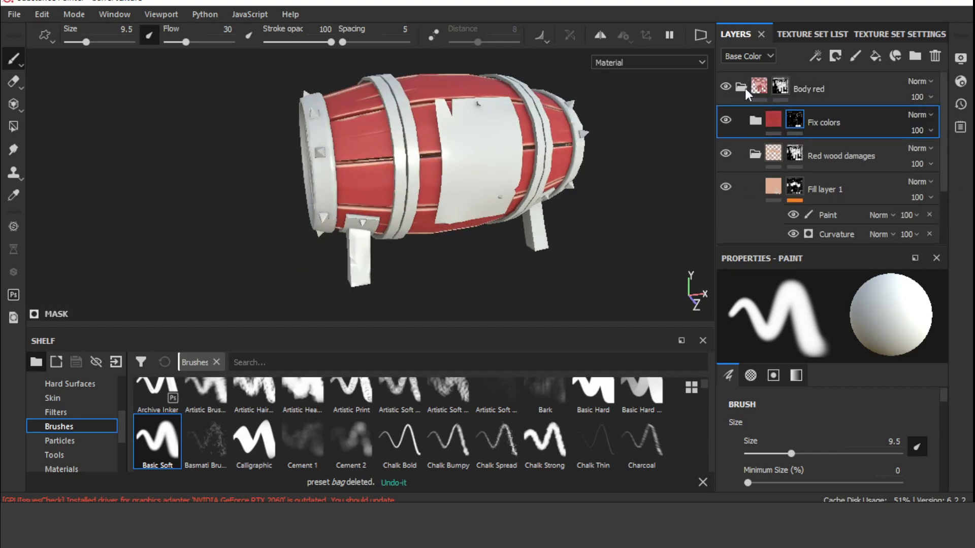
Collapse Body red, duplicate it as corner red, and use polygon fill to mask the copy to the barrel's end planks.
{"action": "left_click", "coordinate": [742, 88]}
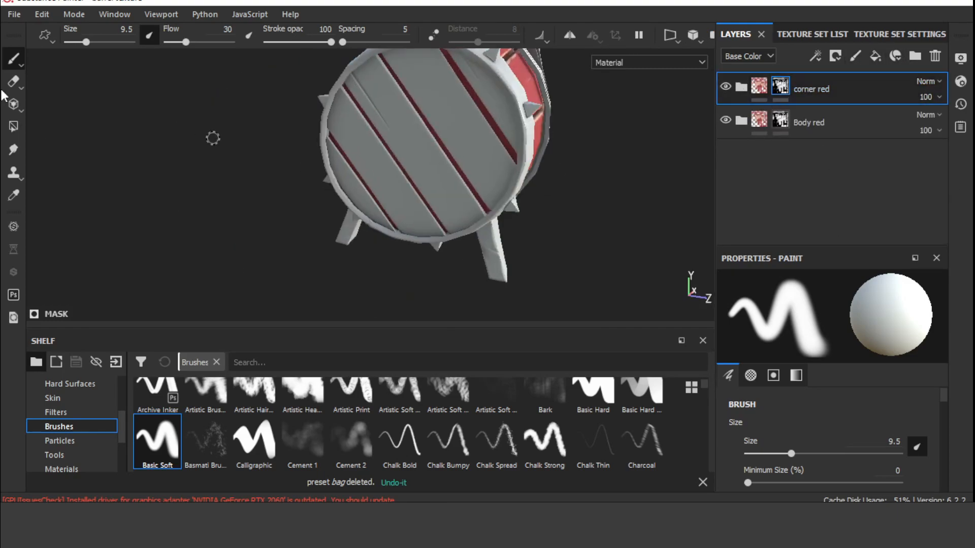
{"action": "key", "text": "4"}
{"action": "left_click_drag", "start_coordinate": [398, 147], "coordinate": [410, 200], "text": "alt"}
{"action": "left_click", "coordinate": [382, 222]}
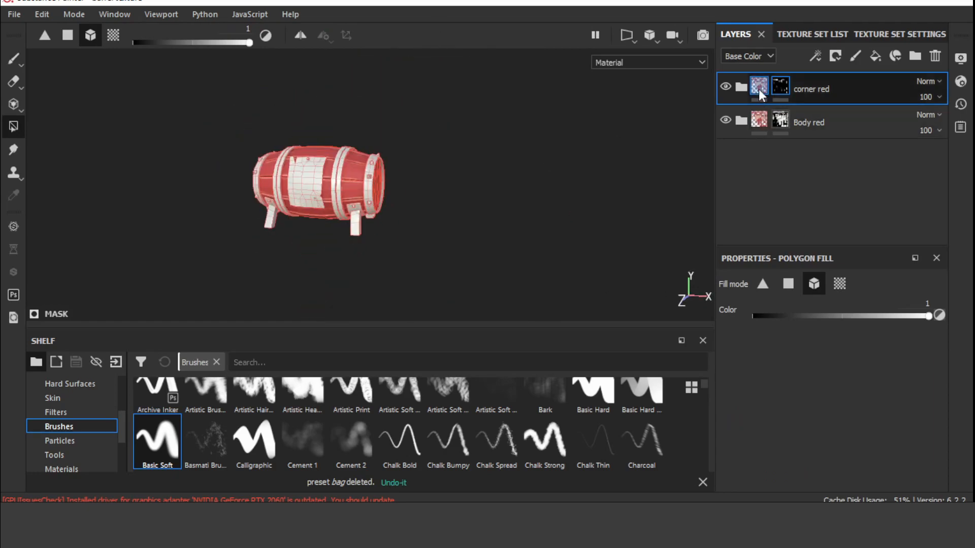
Delete the Fix colors folder from corner red and open its Red wood damages folder.
{"action": "left_click", "coordinate": [741, 87]}
{"action": "left_click", "coordinate": [837, 156]}
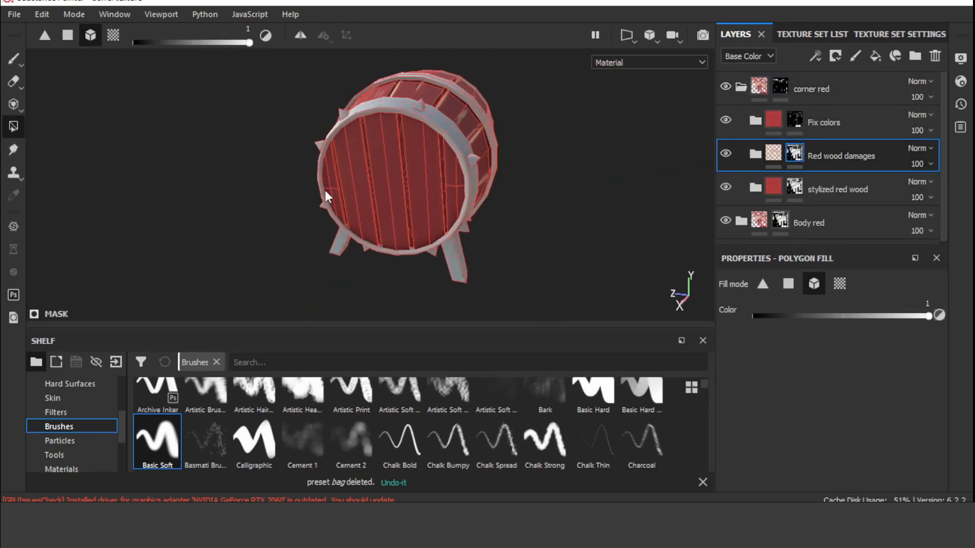
{"action": "key", "text": "Delete"}
{"action": "left_click_drag", "start_coordinate": [331, 196], "coordinate": [528, 145], "text": "alt"}
{"action": "left_click_drag", "start_coordinate": [421, 261], "coordinate": [584, 193], "text": "alt"}
{"action": "left_click", "coordinate": [755, 120]}
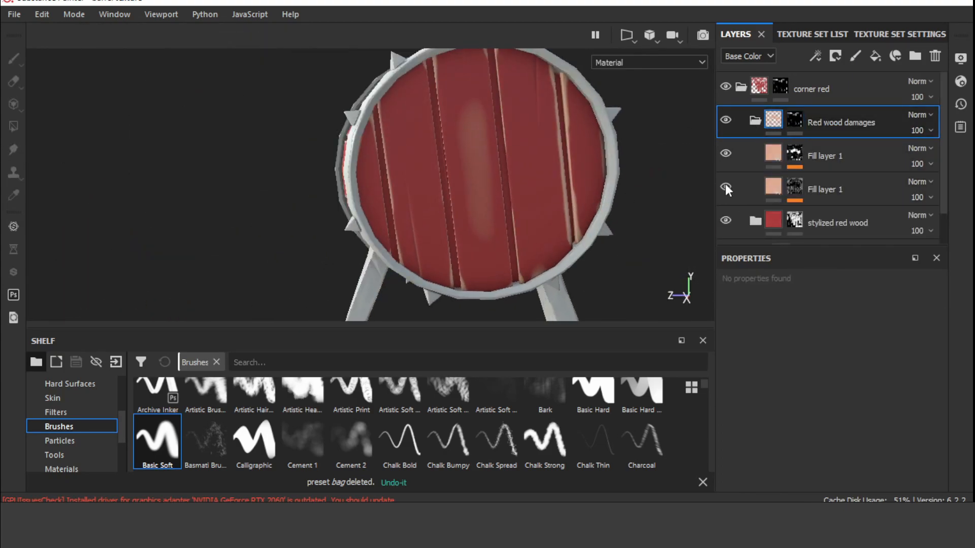
Set the Curvature generator on corner red's lower Fill layer 1 to Global Balance 0.23 and Global Contrast 0.42.
{"action": "left_click", "coordinate": [767, 185]}
{"action": "left_click_drag", "start_coordinate": [794, 364], "coordinate": [825, 366]}
{"action": "left_click_drag", "start_coordinate": [887, 395], "coordinate": [764, 395]}
{"action": "left_click_drag", "start_coordinate": [825, 365], "coordinate": [776, 365]}
{"action": "left_click_drag", "start_coordinate": [763, 395], "coordinate": [817, 394]}
{"action": "mouse_move", "coordinate": [775, 366]}
{"action": "left_mouse_down"}
{"action": "mouse_move", "coordinate": [799, 365]}
{"action": "mouse_move", "coordinate": [781, 365]}
{"action": "left_mouse_up"}
{"action": "scroll", "coordinate": [579, 184], "scroll_direction": "down", "scroll_amount": 5}
{"action": "left_click_drag", "start_coordinate": [579, 185], "coordinate": [546, 218], "text": "alt"}
{"action": "right_click_drag", "start_coordinate": [546, 218], "coordinate": [726, 334], "text": "alt"}
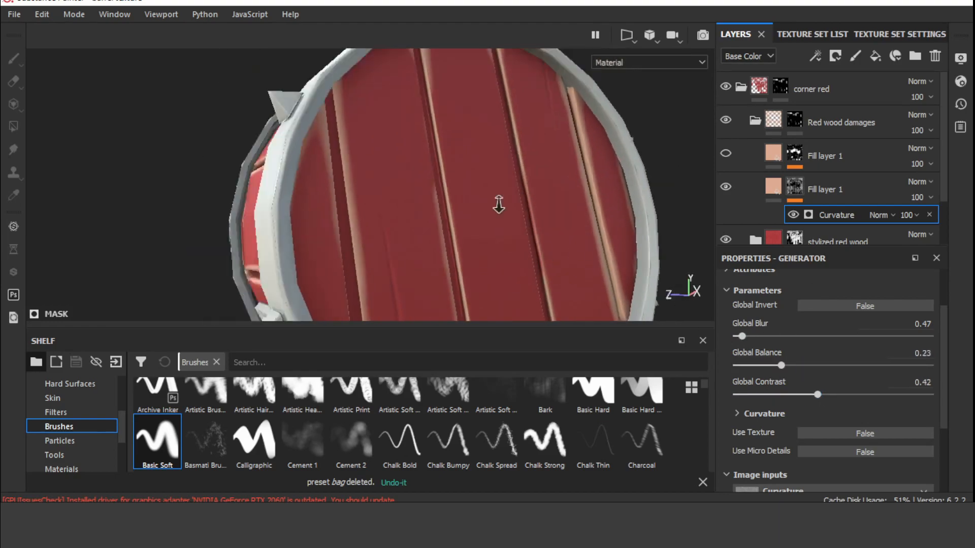
Fine-tune the same generator's curvature details with Huge 0.24, Contrast 0.07 and Brightness -0.08.
{"action": "scroll", "coordinate": [772, 316], "scroll_direction": "down", "scroll_amount": 10}
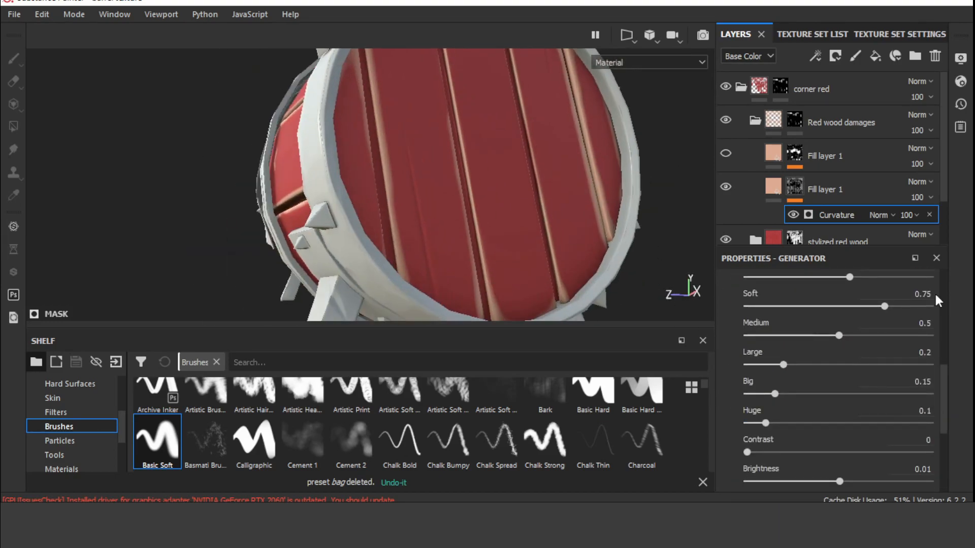
{"action": "scroll", "coordinate": [873, 292], "scroll_direction": "down", "scroll_amount": 2}
{"action": "left_click_drag", "start_coordinate": [766, 370], "coordinate": [774, 371]}
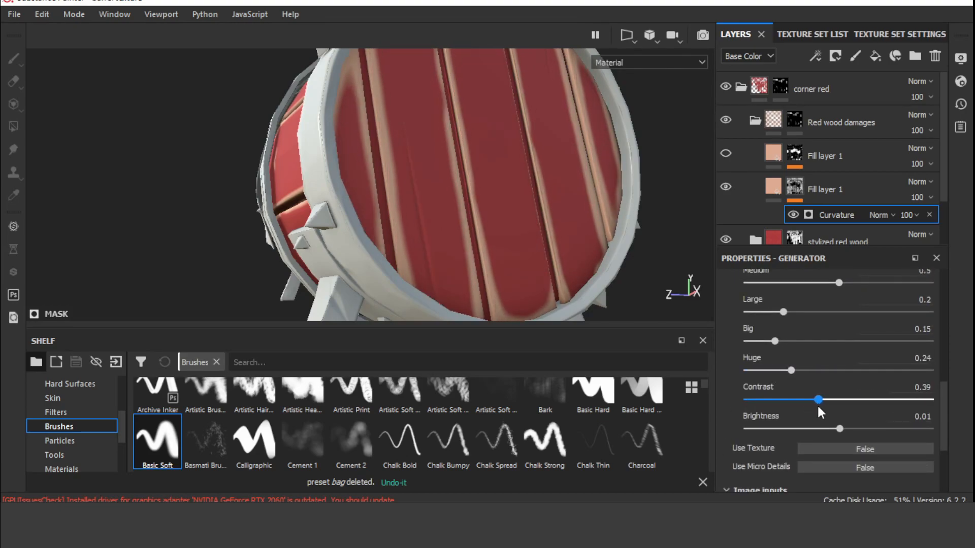
{"action": "left_click_drag", "start_coordinate": [773, 405], "coordinate": [763, 404]}
{"action": "scroll", "coordinate": [489, 233], "scroll_direction": "down", "scroll_amount": 5}
{"action": "left_click_drag", "start_coordinate": [490, 233], "coordinate": [634, 247], "text": "alt"}
{"action": "left_click_drag", "start_coordinate": [763, 400], "coordinate": [750, 400]}
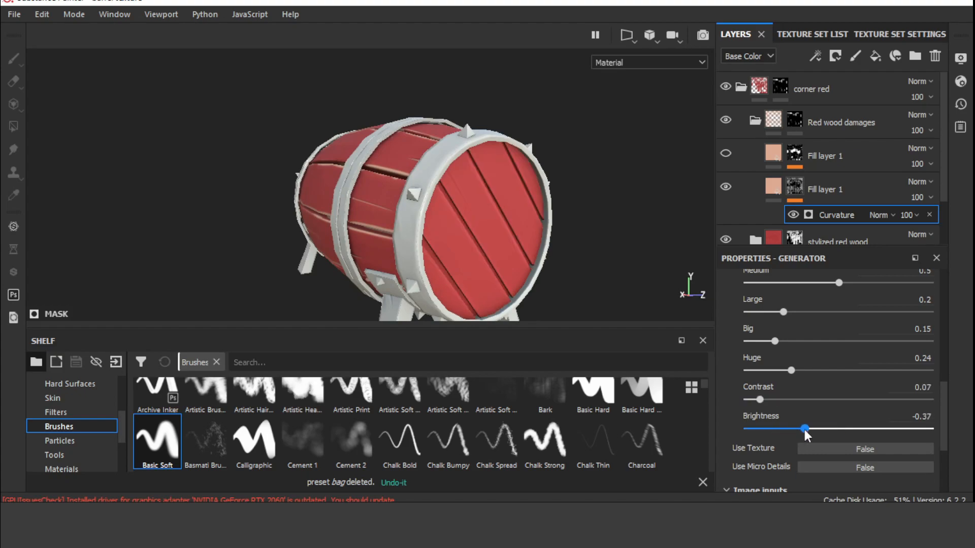
{"action": "left_click_drag", "start_coordinate": [800, 430], "coordinate": [840, 430]}
{"action": "left_click_drag", "start_coordinate": [513, 213], "coordinate": [458, 184], "text": "alt"}
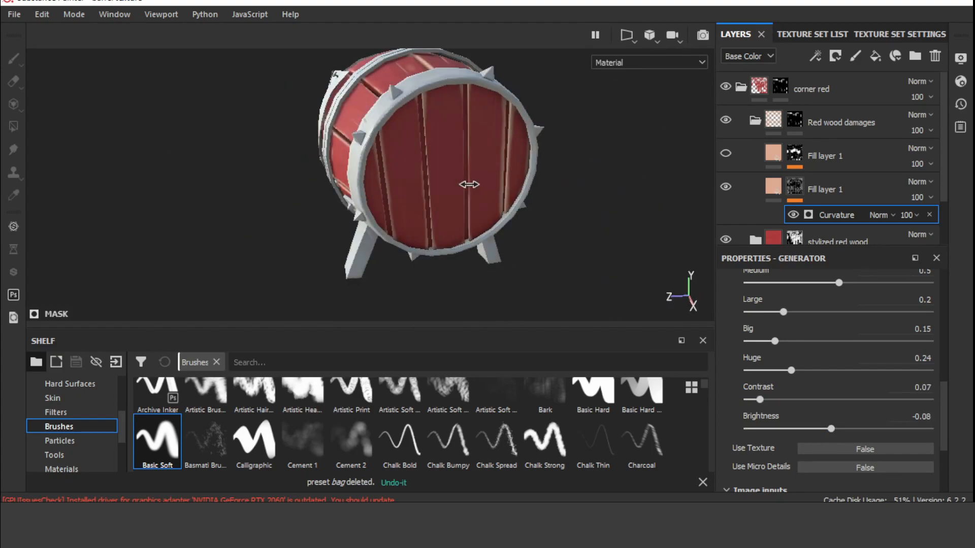
Show corner red's upper Fill layer 1 and set its Curvature generator's Global Balance to 0.84.
{"action": "left_click", "coordinate": [764, 150]}
{"action": "left_click", "coordinate": [809, 196]}
{"action": "left_click_drag", "start_coordinate": [863, 363], "coordinate": [908, 372]}
{"action": "scroll", "coordinate": [472, 244], "scroll_direction": "up", "scroll_amount": 3}
{"action": "left_click_drag", "start_coordinate": [488, 264], "coordinate": [454, 251], "text": "alt"}
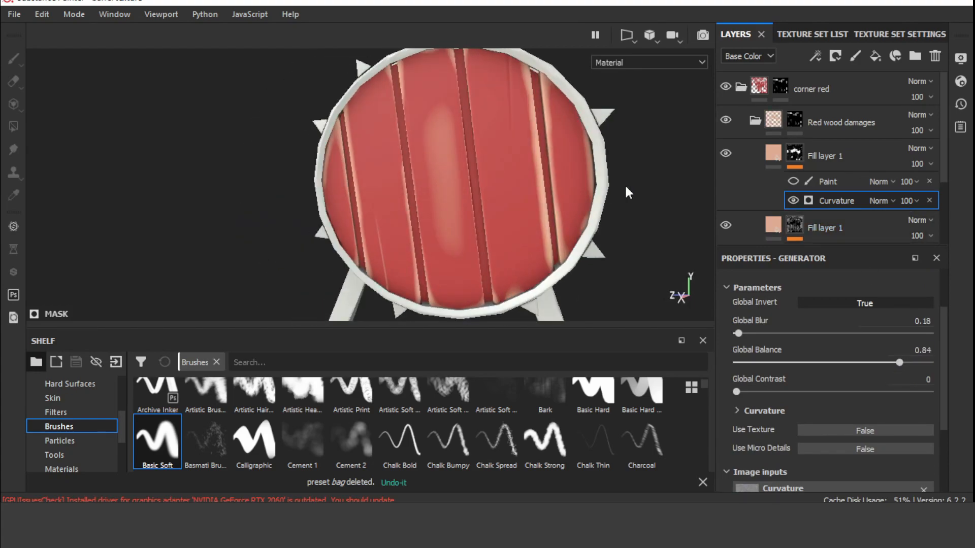
Enable the layer's Paint effect and brush out the pale smear in the middle of the barrel's end with black at size 9.5.
{"action": "left_click", "coordinate": [793, 181]}
{"action": "left_click", "coordinate": [829, 182]}
{"action": "key", "text": "1"}
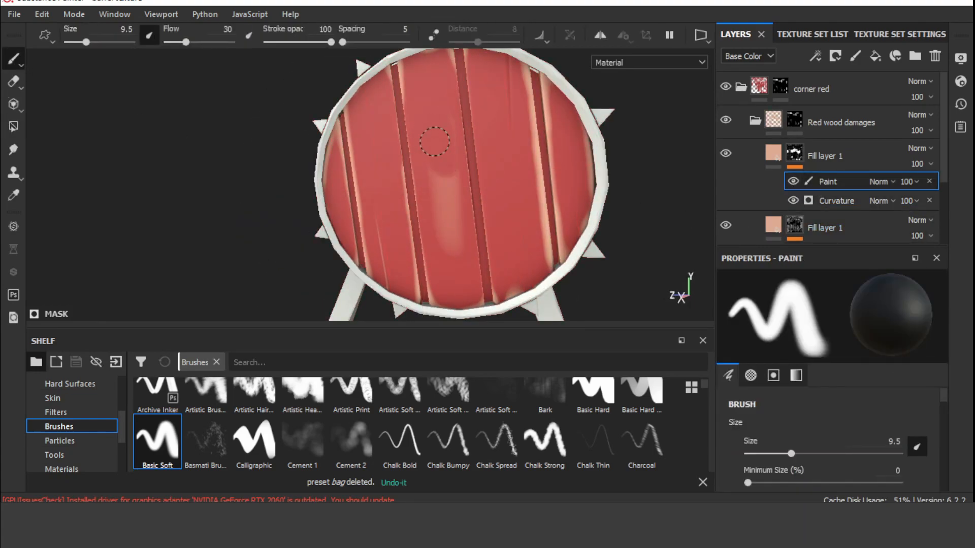
{"action": "scroll", "coordinate": [448, 234], "scroll_direction": "down", "scroll_amount": 3}
{"action": "left_click_drag", "start_coordinate": [447, 234], "coordinate": [527, 278], "text": "alt"}
{"action": "left_click_drag", "start_coordinate": [567, 242], "coordinate": [508, 233], "text": "alt"}
{"action": "scroll", "coordinate": [538, 242], "scroll_direction": "up", "scroll_amount": 5}
{"action": "scroll", "coordinate": [538, 242], "scroll_direction": "down", "scroll_amount": 3}
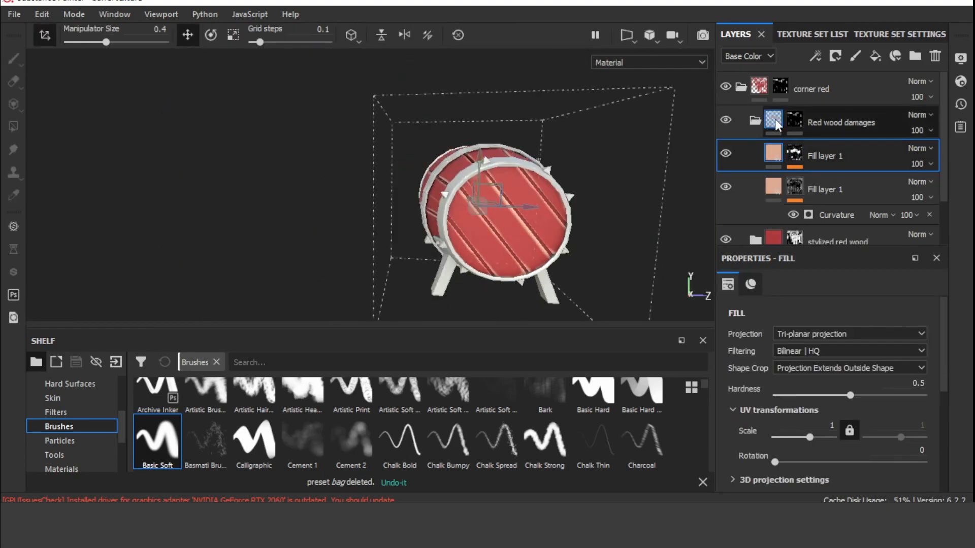
Duplicate the Multiply wood base layer inside Body red's stylized red wood folder.
{"action": "left_click", "coordinate": [837, 124]}
{"action": "left_click_drag", "start_coordinate": [386, 203], "coordinate": [489, 239], "text": "alt"}
{"action": "left_click_drag", "start_coordinate": [183, 202], "coordinate": [624, 189], "text": "alt"}
{"action": "scroll", "coordinate": [940, 153], "scroll_direction": "up", "scroll_amount": 2}
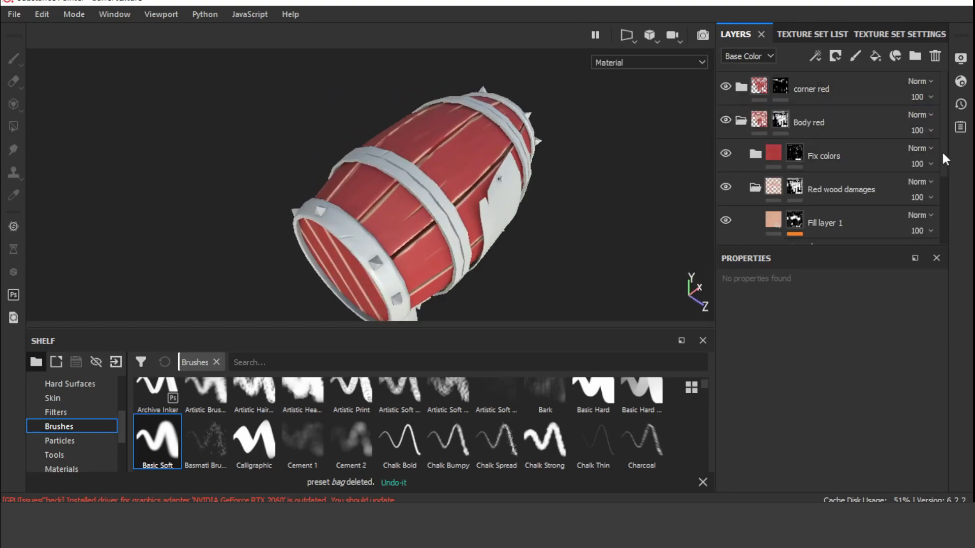
{"action": "scroll", "coordinate": [927, 200], "scroll_direction": "down", "scroll_amount": 3}
{"action": "scroll", "coordinate": [927, 200], "scroll_direction": "down", "scroll_amount": 2}
{"action": "left_click", "coordinate": [825, 172]}
{"action": "left_click_drag", "start_coordinate": [948, 173], "coordinate": [948, 180]}
{"action": "left_click", "coordinate": [842, 187]}
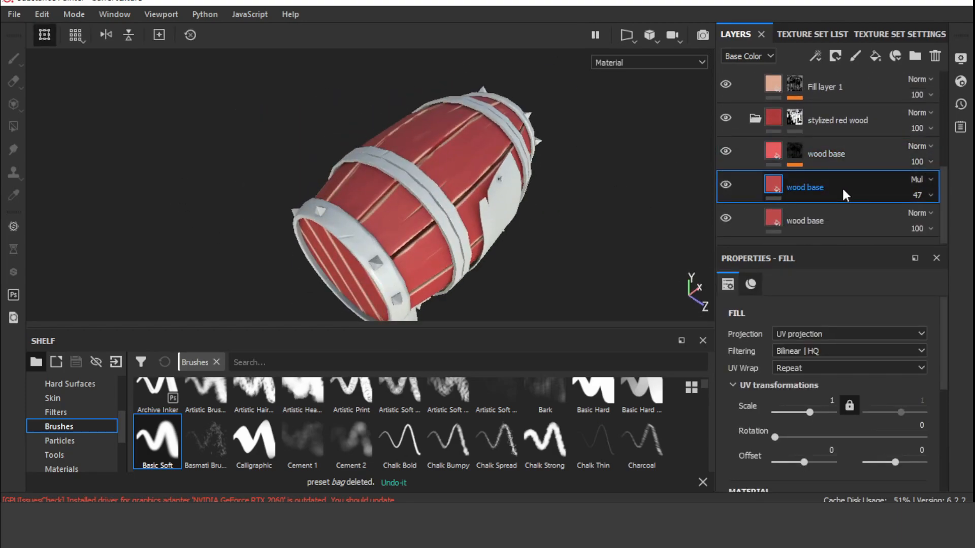
{"action": "key", "text": "ctrl+d"}
Add a mask to the duplicated wood base layer and give it a fill using the Creases Soft grayscale.
{"action": "left_click", "coordinate": [835, 56]}
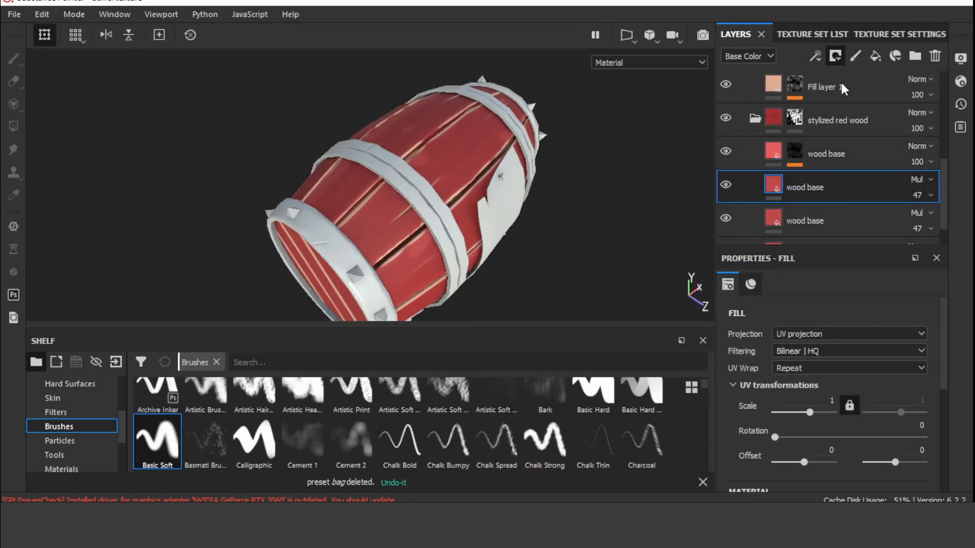
{"action": "left_click", "coordinate": [841, 82]}
{"action": "right_click", "coordinate": [794, 185]}
{"action": "left_click", "coordinate": [797, 297]}
Switch the Creases Soft fill to tri-planar projection and set its scale to 3.46.
{"action": "left_click_drag", "start_coordinate": [943, 343], "coordinate": [940, 397]}
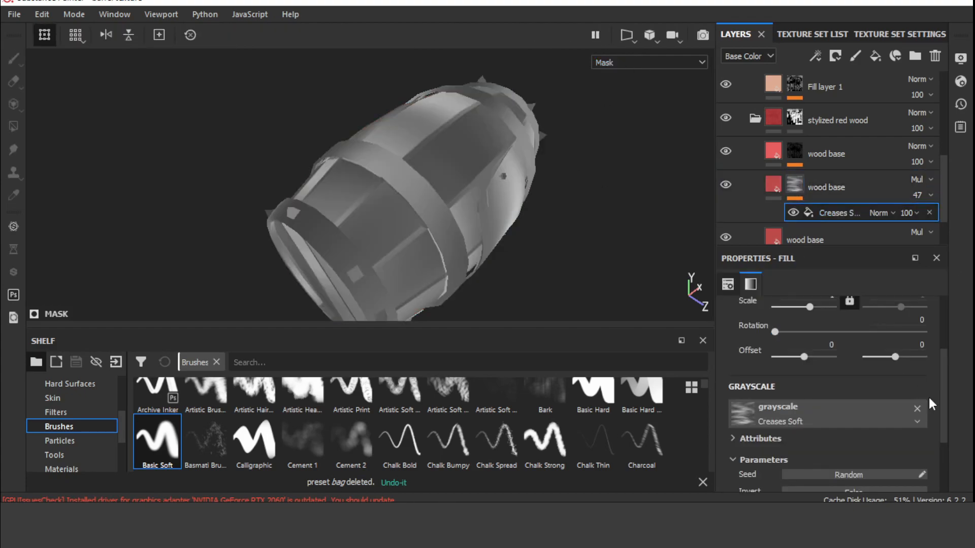
{"action": "left_click_drag", "start_coordinate": [810, 359], "coordinate": [818, 359]}
{"action": "scroll", "coordinate": [943, 339], "scroll_direction": "up", "scroll_amount": 2}
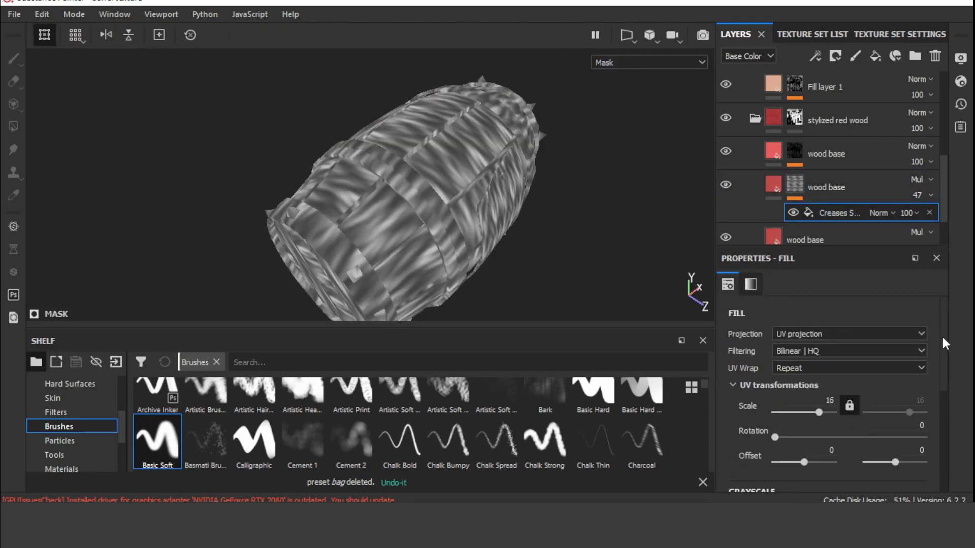
{"action": "scroll", "coordinate": [848, 334], "scroll_direction": "down", "scroll_amount": 1}
{"action": "left_click_drag", "start_coordinate": [818, 438], "coordinate": [812, 438]}
{"action": "scroll", "coordinate": [815, 355], "scroll_direction": "down", "scroll_amount": 2}
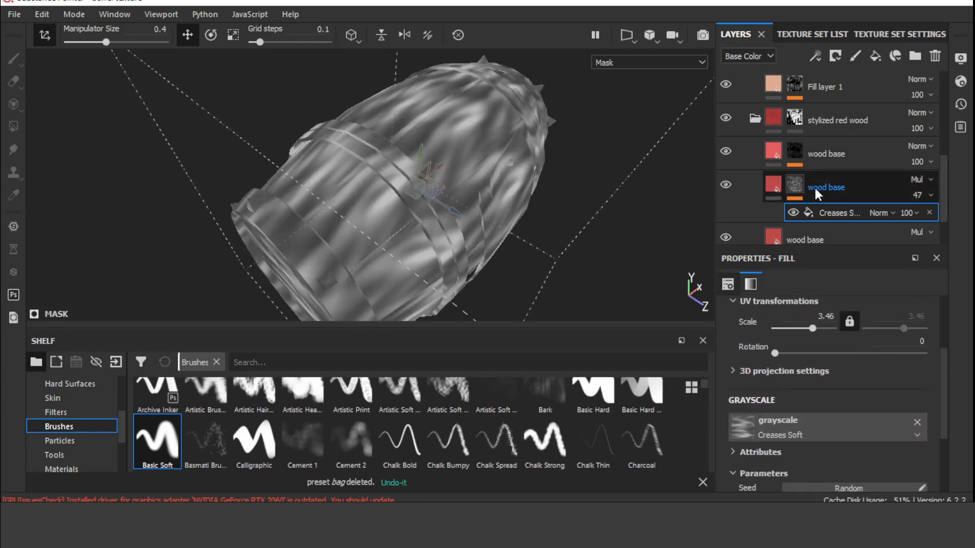
Set the Creases Soft contrast to 0.39 and slightly reduce the fill's scale.
{"action": "left_click", "coordinate": [819, 231]}
{"action": "left_click", "coordinate": [822, 208]}
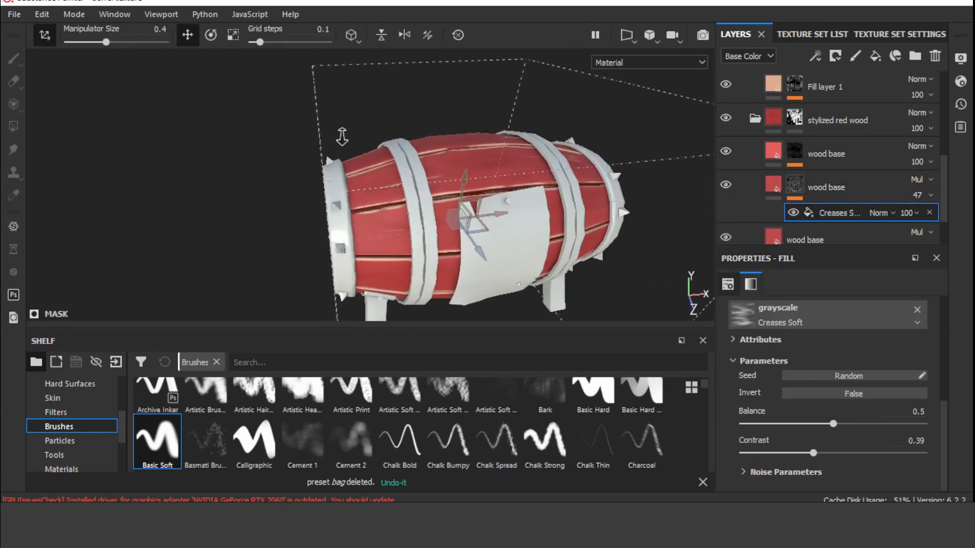
{"action": "scroll", "coordinate": [815, 384], "scroll_direction": "up", "scroll_amount": 3}
{"action": "left_click_drag", "start_coordinate": [811, 388], "coordinate": [809, 389]}
{"action": "scroll", "coordinate": [539, 203], "scroll_direction": "down", "scroll_amount": 3}
{"action": "left_click_drag", "start_coordinate": [508, 167], "coordinate": [538, 213], "text": "alt"}
{"action": "left_click", "coordinate": [833, 188]}
{"action": "scroll", "coordinate": [538, 203], "scroll_direction": "up", "scroll_amount": 3}
Add a Blur filter above the Creases Soft fill in the wood base layer's mask.
{"action": "right_click_drag", "start_coordinate": [538, 214], "coordinate": [449, 263], "text": "alt"}
{"action": "left_click", "coordinate": [794, 185]}
{"action": "left_click", "coordinate": [815, 57]}
{"action": "left_click", "coordinate": [840, 135]}
{"action": "left_click", "coordinate": [856, 307]}
{"action": "left_click", "coordinate": [909, 360]}
{"action": "right_click_drag", "start_coordinate": [396, 229], "coordinate": [436, 274], "text": "alt"}
Fine-tune the Blur filter's intensity, comparing the mask view with the material view.
{"action": "left_click", "coordinate": [795, 184], "text": "alt"}
{"action": "left_click", "coordinate": [822, 215]}
{"action": "mouse_move", "coordinate": [742, 380]}
{"action": "left_mouse_down"}
{"action": "mouse_move", "coordinate": [757, 380]}
{"action": "mouse_move", "coordinate": [741, 382]}
{"action": "left_mouse_up"}
{"action": "left_click", "coordinate": [775, 186]}
{"action": "left_click", "coordinate": [825, 215]}
Raise the Creases Soft fill's contrast to 0.56 and check the darker streaks on the barrel in material view.
{"action": "left_click", "coordinate": [795, 185], "text": "alt"}
{"action": "right_click_drag", "start_coordinate": [457, 208], "coordinate": [487, 238], "text": "alt"}
{"action": "left_click", "coordinate": [792, 187]}
{"action": "left_click", "coordinate": [838, 232]}
{"action": "left_click_drag", "start_coordinate": [943, 362], "coordinate": [943, 470]}
{"action": "left_click_drag", "start_coordinate": [810, 453], "coordinate": [855, 453]}
{"action": "left_click", "coordinate": [773, 186]}
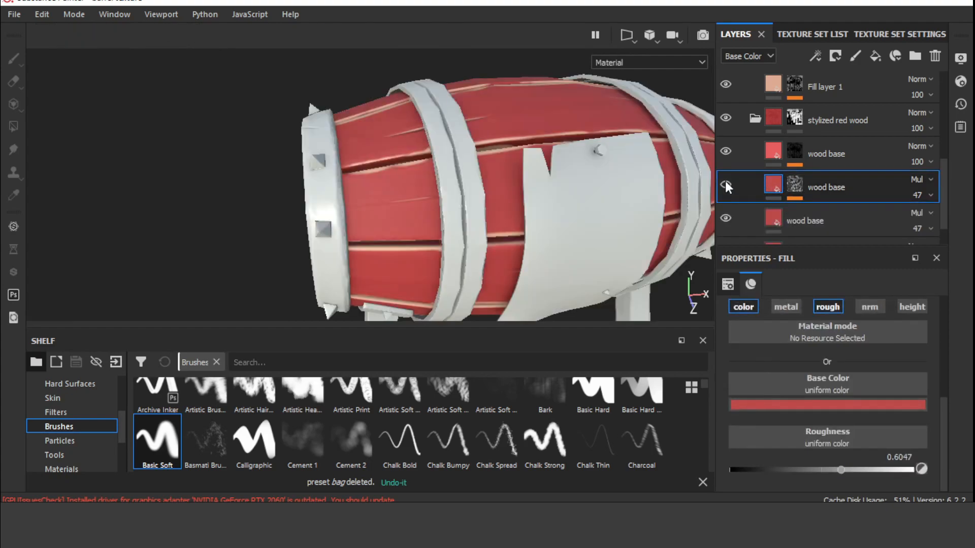
{"action": "scroll", "coordinate": [442, 266], "scroll_direction": "down", "scroll_amount": 5}
{"action": "scroll", "coordinate": [531, 266], "scroll_direction": "up", "scroll_amount": 6}
{"action": "scroll", "coordinate": [530, 267], "scroll_direction": "down", "scroll_amount": 5}
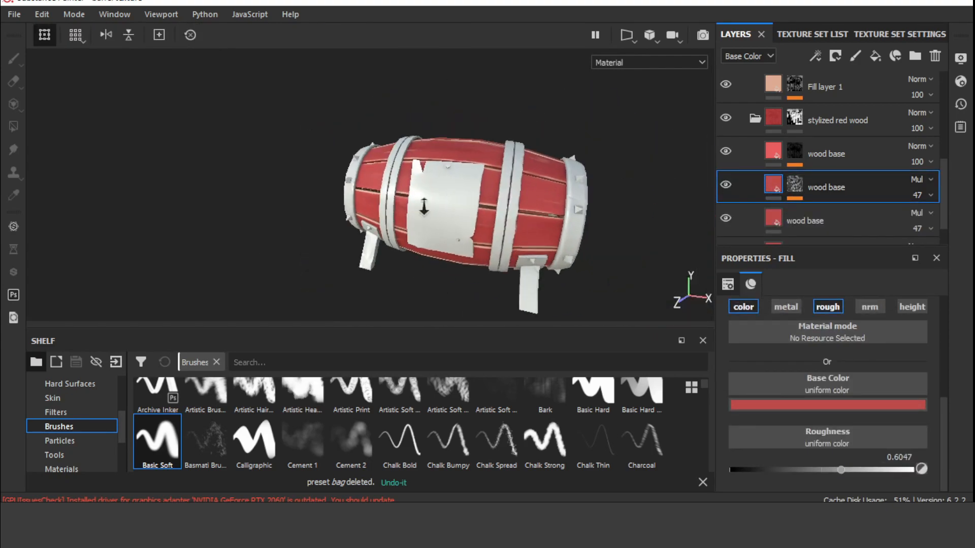
{"action": "scroll", "coordinate": [508, 244], "scroll_direction": "up", "scroll_amount": 3}
Set the Creases Soft fill's scale to 2 and return to the material view of the barrel.
{"action": "left_click", "coordinate": [795, 186]}
{"action": "left_click", "coordinate": [838, 233]}
{"action": "scroll", "coordinate": [612, 262], "scroll_direction": "up", "scroll_amount": 3}
{"action": "left_click", "coordinate": [799, 185], "text": "alt"}
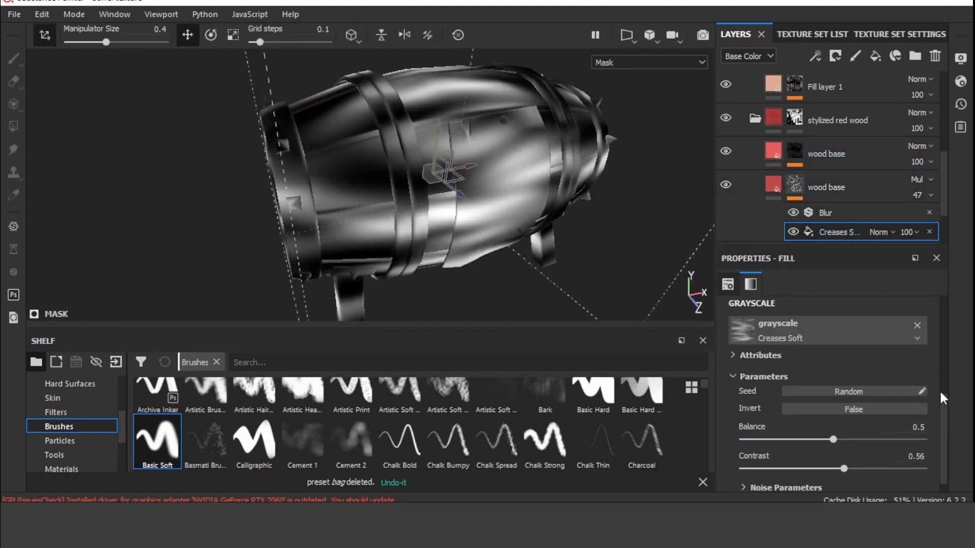
{"action": "scroll", "coordinate": [941, 369], "scroll_direction": "up", "scroll_amount": 3}
{"action": "left_click", "coordinate": [832, 365]}
{"action": "type", "text": "1.78"}
{"action": "key", "text": "Return"}
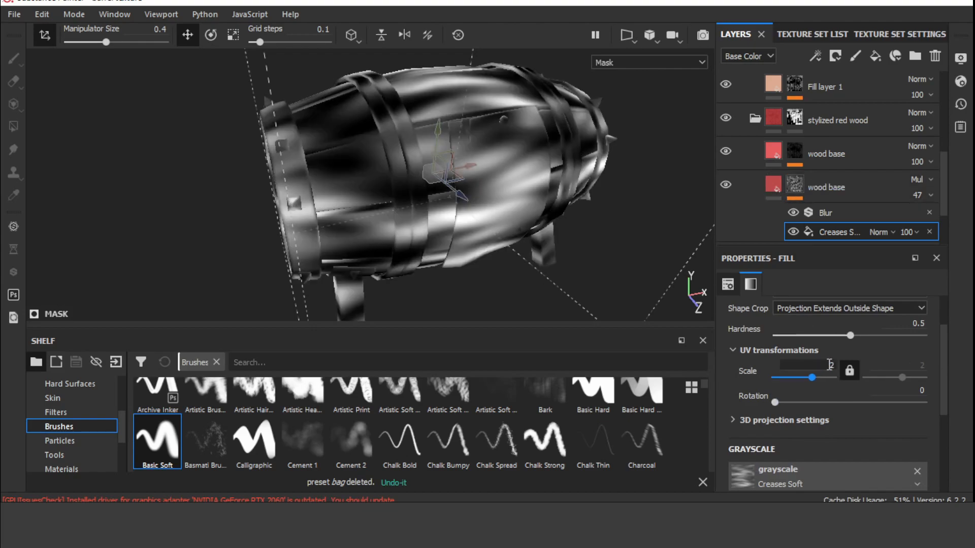
{"action": "left_click", "coordinate": [773, 185]}
{"action": "scroll", "coordinate": [489, 240], "scroll_direction": "down", "scroll_amount": 4}
{"action": "scroll", "coordinate": [737, 183], "scroll_direction": "up", "scroll_amount": 2}
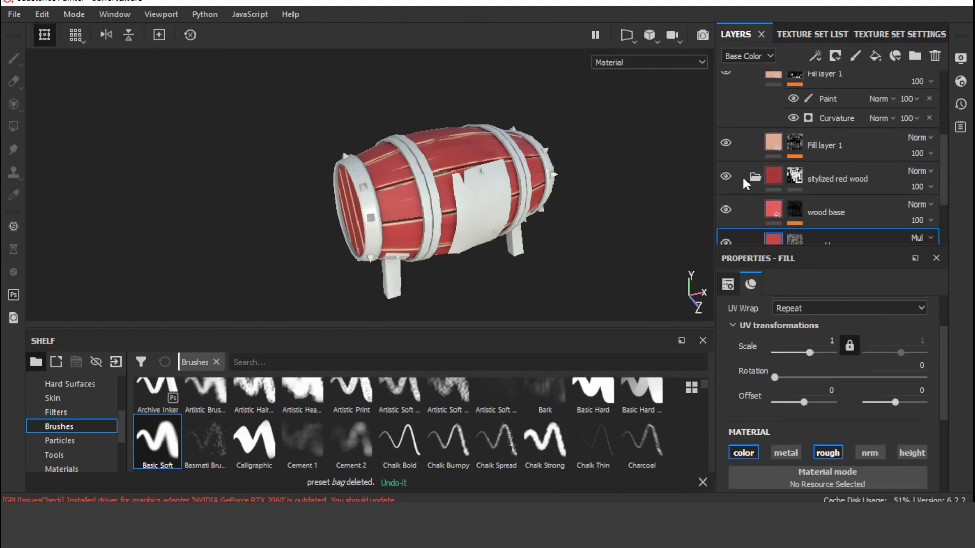
Paste a copy of the creased wood base layer into Body red's Fix colors folder.
{"action": "left_click", "coordinate": [755, 177]}
{"action": "left_click_drag", "start_coordinate": [944, 197], "coordinate": [955, 131]}
{"action": "left_click", "coordinate": [755, 188]}
{"action": "scroll", "coordinate": [490, 231], "scroll_direction": "up", "scroll_amount": 4}
{"action": "left_click_drag", "start_coordinate": [501, 235], "coordinate": [604, 269], "text": "alt"}
{"action": "left_click", "coordinate": [756, 154]}
{"action": "scroll", "coordinate": [829, 195], "scroll_direction": "down", "scroll_amount": 3}
{"action": "left_click", "coordinate": [813, 116]}
{"action": "key", "text": "ctrl+v"}
{"action": "right_click_drag", "start_coordinate": [599, 229], "coordinate": [428, 146], "text": "alt"}
{"action": "left_click_drag", "start_coordinate": [429, 145], "coordinate": [522, 223], "text": "alt"}
{"action": "scroll", "coordinate": [522, 224], "scroll_direction": "down", "scroll_amount": 2}
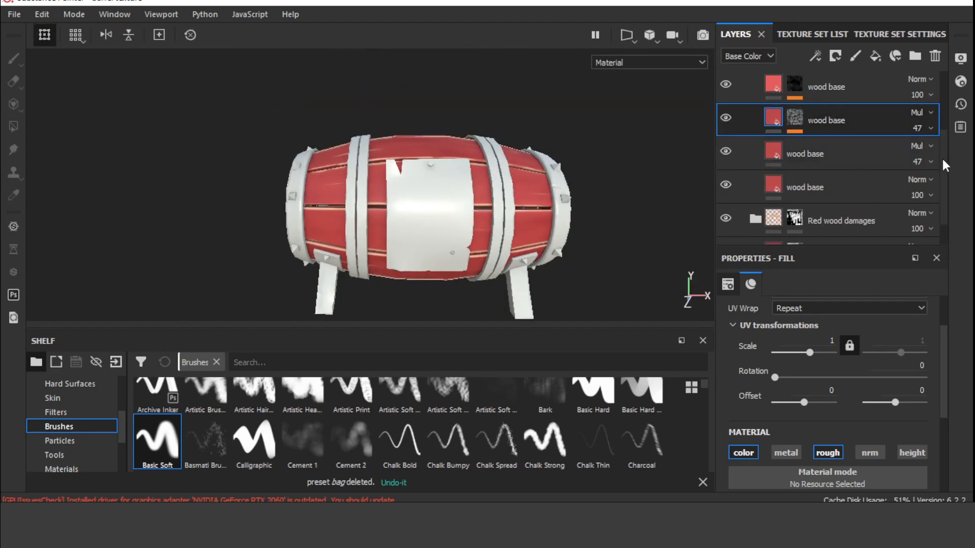
Paste the same creased wood base layer into the stylized red wood folder of corner red.
{"action": "left_click_drag", "start_coordinate": [943, 160], "coordinate": [944, 102]}
{"action": "left_click", "coordinate": [756, 154]}
{"action": "left_click", "coordinate": [742, 87]}
{"action": "left_click", "coordinate": [741, 187]}
{"action": "left_click", "coordinate": [839, 219]}
{"action": "key", "text": "ctrl+v"}
Set the rotation of the Creases Soft fill in corner red's wood base mask to 90.
{"action": "left_click_drag", "start_coordinate": [554, 208], "coordinate": [350, 178], "text": "alt"}
{"action": "scroll", "coordinate": [457, 188], "scroll_direction": "up", "scroll_amount": 3}
{"action": "left_click", "coordinate": [799, 220], "text": "alt"}
{"action": "scroll", "coordinate": [828, 219], "scroll_direction": "down", "scroll_amount": 2}
{"action": "left_click", "coordinate": [823, 227]}
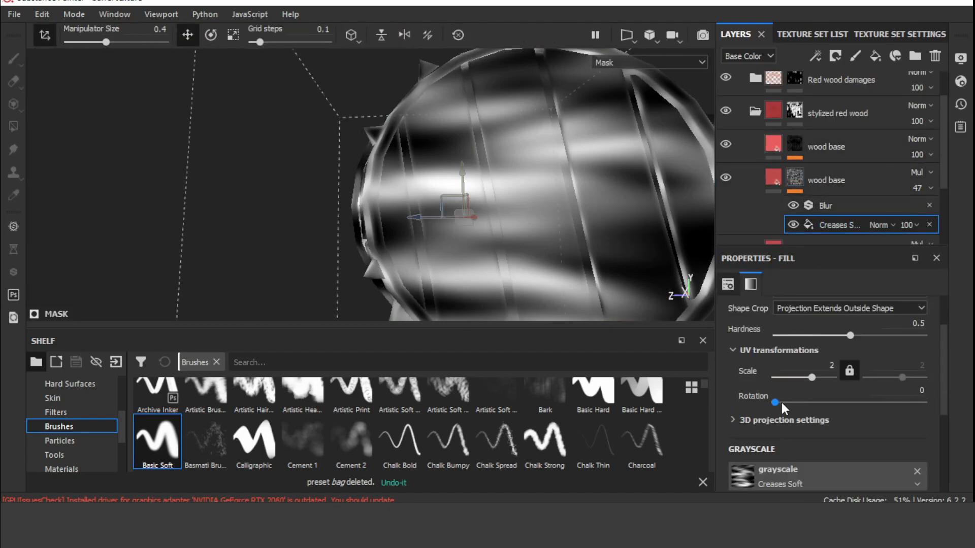
{"action": "left_click_drag", "start_coordinate": [776, 402], "coordinate": [862, 403]}
{"action": "left_click", "coordinate": [913, 390]}
{"action": "type", "text": "90"}
{"action": "key", "text": "Return"}
Try a different scale for the Creases Soft fill and undo the change.
{"action": "left_click_drag", "start_coordinate": [496, 157], "coordinate": [513, 188], "text": "alt"}
{"action": "scroll", "coordinate": [512, 188], "scroll_direction": "down", "scroll_amount": 3}
{"action": "left_click_drag", "start_coordinate": [811, 402], "coordinate": [815, 377]}
{"action": "key", "text": "ctrl+z"}
Set the Creases Soft fill's noise frequency to 14.
{"action": "scroll", "coordinate": [937, 400], "scroll_direction": "down", "scroll_amount": 6}
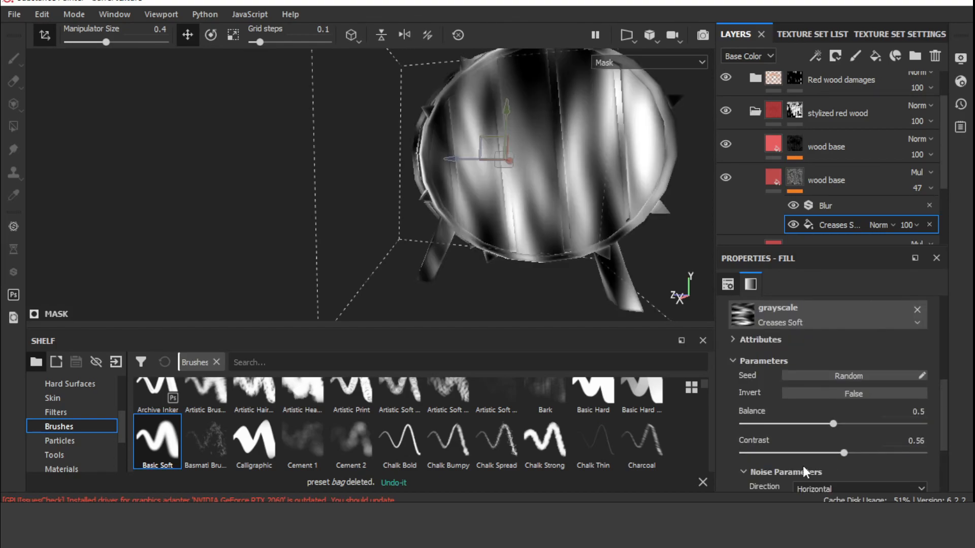
{"action": "scroll", "coordinate": [792, 452], "scroll_direction": "down", "scroll_amount": 4}
{"action": "mouse_move", "coordinate": [767, 416]}
{"action": "left_mouse_down"}
{"action": "mouse_move", "coordinate": [792, 417]}
{"action": "mouse_move", "coordinate": [757, 418]}
{"action": "left_mouse_up"}
Group corner red's creased wood base layer in a folder named 1 and give the folder a black mask.
{"action": "left_click", "coordinate": [835, 185]}
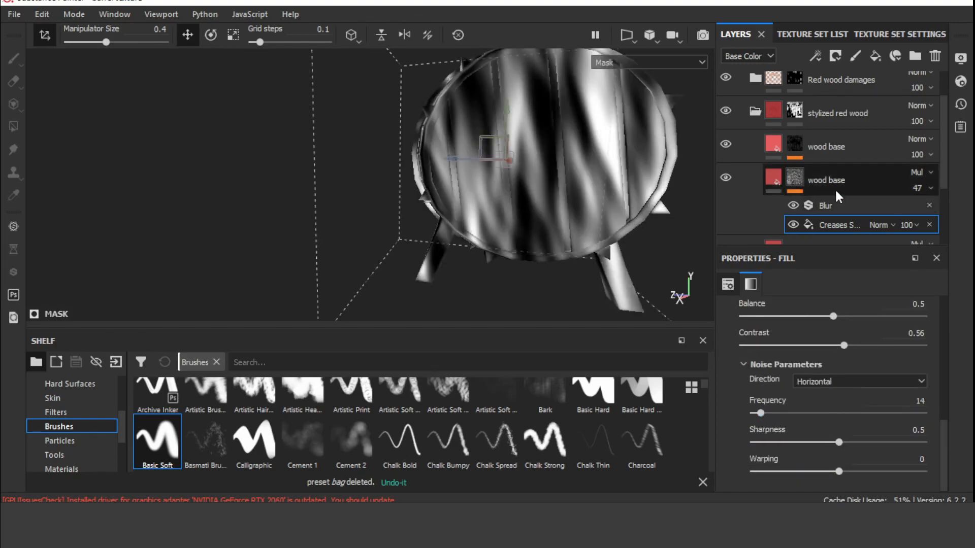
{"action": "key", "text": "ctrl+g"}
{"action": "left_click", "coordinate": [842, 83]}
{"action": "left_click", "coordinate": [769, 179]}
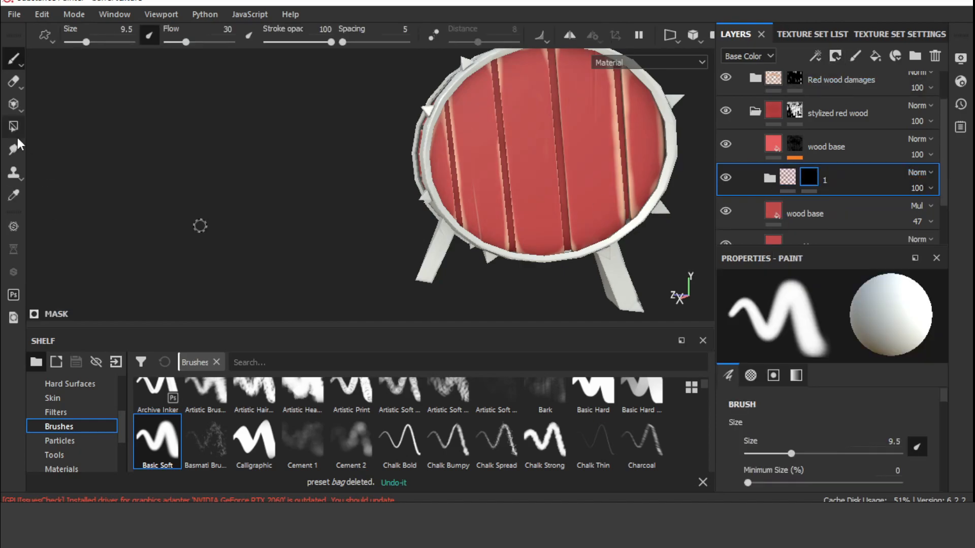
Reveal an end-cap plank in folder 1's mask with Polygon Fill and select the wood base layer inside the folder.
{"action": "left_click", "coordinate": [14, 127]}
{"action": "left_click", "coordinate": [589, 147]}
{"action": "left_click", "coordinate": [14, 59]}
{"action": "left_click", "coordinate": [726, 178]}
{"action": "left_click", "coordinate": [726, 177]}
{"action": "left_click", "coordinate": [769, 178]}
{"action": "left_click", "coordinate": [840, 213]}
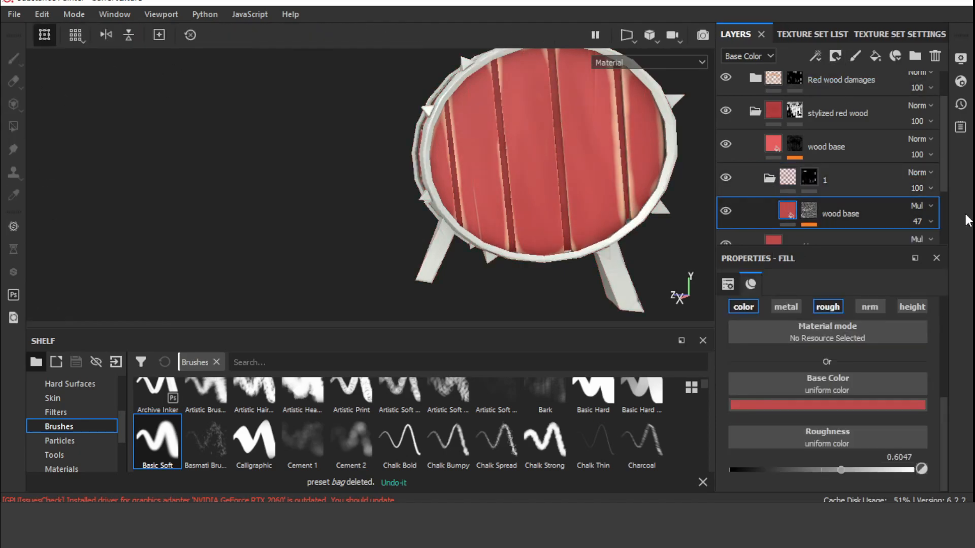
Give the wood base layer in folder 1 a deeper red base color, Normal blending and 93 opacity.
{"action": "scroll", "coordinate": [947, 193], "scroll_direction": "down", "scroll_amount": 1}
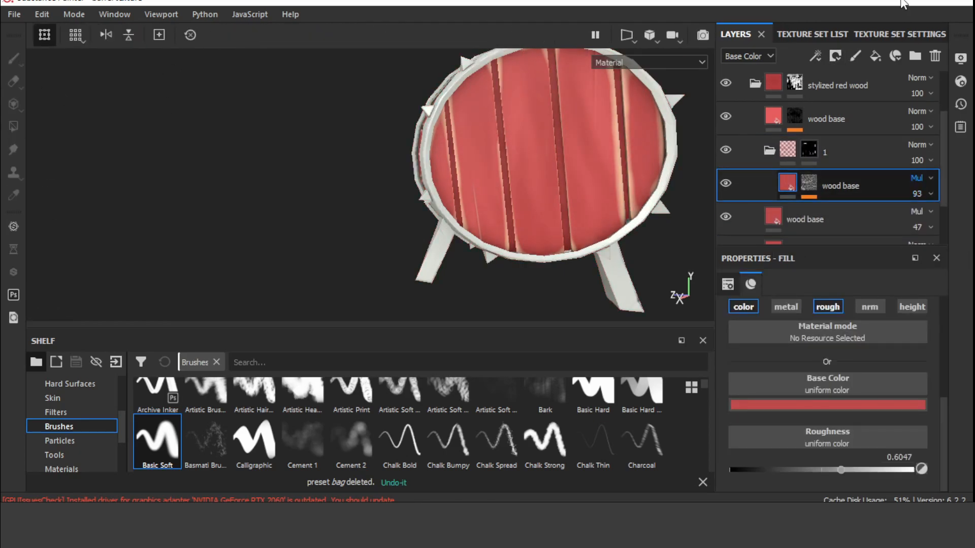
{"action": "left_click", "coordinate": [828, 406]}
{"action": "left_click_drag", "start_coordinate": [956, 303], "coordinate": [958, 291]}
{"action": "scroll", "coordinate": [487, 177], "scroll_direction": "down", "scroll_amount": 3}
{"action": "left_click_drag", "start_coordinate": [478, 178], "coordinate": [411, 170], "text": "alt"}
{"action": "scroll", "coordinate": [548, 170], "scroll_direction": "down", "scroll_amount": 2}
{"action": "left_click", "coordinate": [722, 184]}
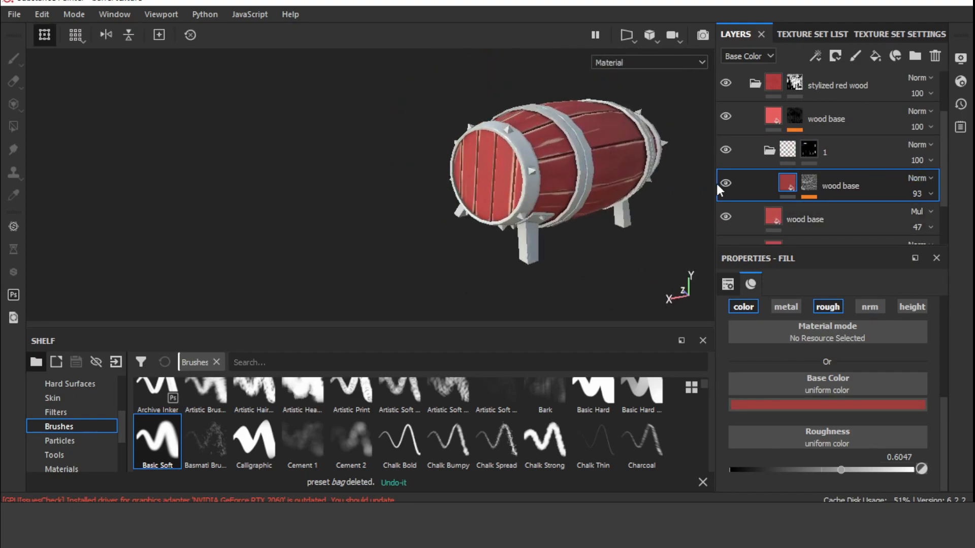
Move the creased wood base layer out of folder 1 and delete the empty folder.
{"action": "left_click_drag", "start_coordinate": [837, 176], "coordinate": [838, 137]}
{"action": "left_click", "coordinate": [838, 184]}
{"action": "key", "text": "Delete"}
Set the darker creased wood base layer's blending mode to Multiply.
{"action": "scroll", "coordinate": [496, 240], "scroll_direction": "up", "scroll_amount": 3}
{"action": "left_click_drag", "start_coordinate": [496, 240], "coordinate": [563, 233], "text": "alt"}
{"action": "left_click", "coordinate": [918, 145]}
{"action": "left_click", "coordinate": [915, 62]}
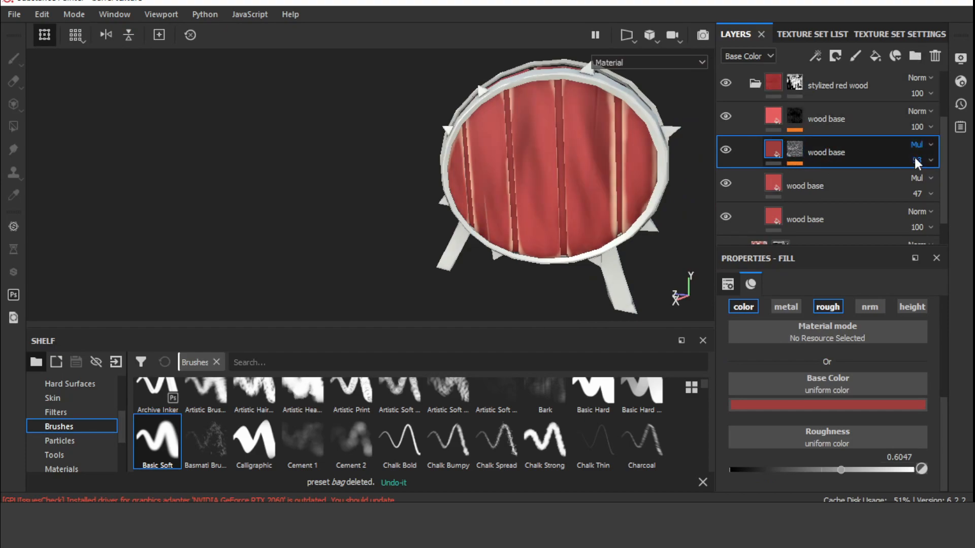
Restore the creased wood base to Multiply at 47 opacity with a lighter red color, and rescale its Creases Soft fill.
{"action": "scroll", "coordinate": [932, 203], "scroll_direction": "down", "scroll_amount": 4}
{"action": "left_click", "coordinate": [794, 153]}
{"action": "left_click", "coordinate": [773, 152]}
{"action": "left_click", "coordinate": [755, 85]}
{"action": "left_click", "coordinate": [820, 118]}
{"action": "scroll", "coordinate": [820, 116], "scroll_direction": "up", "scroll_amount": 1}
{"action": "left_click", "coordinate": [795, 151]}
{"action": "left_click", "coordinate": [839, 199]}
{"action": "scroll", "coordinate": [937, 413], "scroll_direction": "up", "scroll_amount": 3}
{"action": "left_click_drag", "start_coordinate": [812, 367], "coordinate": [815, 391]}
{"action": "scroll", "coordinate": [629, 223], "scroll_direction": "down", "scroll_amount": 2}
{"action": "left_click", "coordinate": [773, 151]}
{"action": "scroll", "coordinate": [559, 153], "scroll_direction": "down", "scroll_amount": 2}
Inspect the creased color variation on the barrel's end cap from several angles.
{"action": "left_click_drag", "start_coordinate": [477, 134], "coordinate": [703, 146], "text": "alt"}
{"action": "scroll", "coordinate": [518, 222], "scroll_direction": "up", "scroll_amount": 4}
{"action": "scroll", "coordinate": [508, 149], "scroll_direction": "down", "scroll_amount": 3}
{"action": "left_click", "coordinate": [797, 154]}
{"action": "scroll", "coordinate": [625, 137], "scroll_direction": "up", "scroll_amount": 3}
{"action": "left_click_drag", "start_coordinate": [624, 137], "coordinate": [553, 168], "text": "alt"}
{"action": "right_click_drag", "start_coordinate": [553, 168], "coordinate": [647, 168], "text": "shift"}
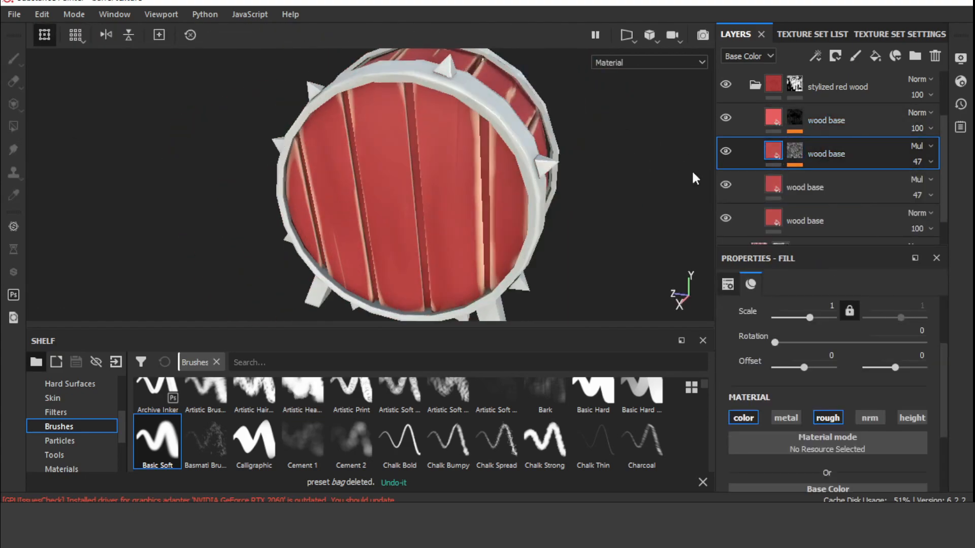
Try to group the two Multiply wood base layers in corner red's stylized red wood folder.
{"action": "left_click", "coordinate": [814, 188], "text": "shift"}
{"action": "key", "text": "ctrl+g"}
{"action": "left_click", "coordinate": [770, 154]}
{"action": "left_click_drag", "start_coordinate": [944, 156], "coordinate": [947, 180]}
{"action": "key", "text": "4"}
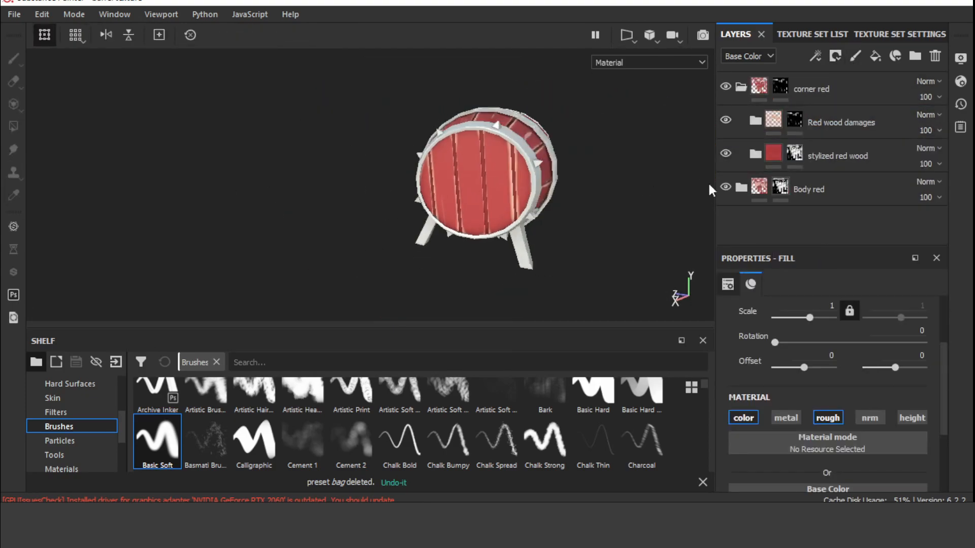
Compare the end cap with individual wood base layers hidden and shown, and examine the topmost wood base's mask.
{"action": "left_click", "coordinate": [755, 220]}
{"action": "left_click_drag", "start_coordinate": [947, 178], "coordinate": [944, 238]}
{"action": "left_click", "coordinate": [726, 152]}
{"action": "left_click", "coordinate": [726, 151]}
{"action": "right_click_drag", "start_coordinate": [523, 140], "coordinate": [658, 294], "text": "alt"}
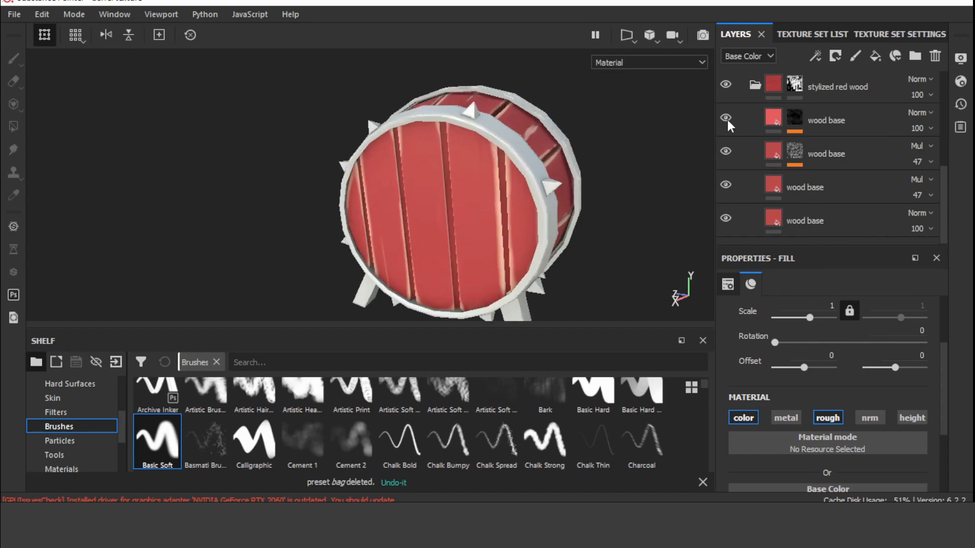
{"action": "left_click_drag", "start_coordinate": [637, 153], "coordinate": [686, 151], "text": "alt"}
{"action": "left_click", "coordinate": [726, 152]}
{"action": "left_click", "coordinate": [725, 119]}
{"action": "left_click", "coordinate": [794, 118], "text": "alt"}
{"action": "left_click", "coordinate": [777, 120]}
{"action": "left_click", "coordinate": [726, 119]}
{"action": "left_click", "coordinate": [725, 151]}
Delete the creased wood base layer from corner red's stylized red wood folder and undo the deletion.
{"action": "left_click", "coordinate": [774, 151]}
{"action": "right_click_drag", "start_coordinate": [533, 233], "coordinate": [551, 193], "text": "alt"}
{"action": "left_click_drag", "start_coordinate": [551, 193], "coordinate": [624, 218], "text": "alt"}
{"action": "key", "text": "Delete"}
{"action": "left_click", "coordinate": [755, 155]}
{"action": "scroll", "coordinate": [812, 163], "scroll_direction": "down", "scroll_amount": 2}
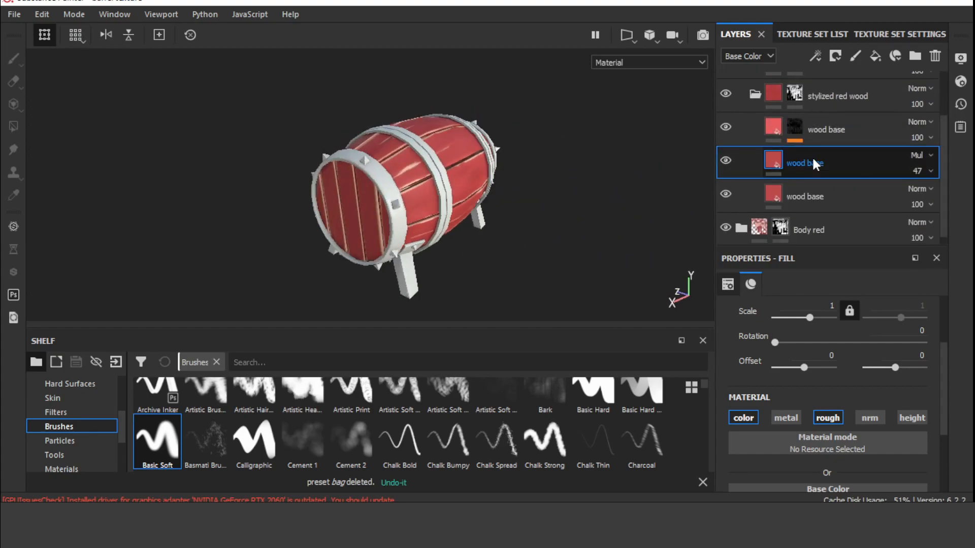
{"action": "key", "text": "ctrl+z"}
{"action": "right_click_drag", "start_coordinate": [517, 175], "coordinate": [461, 200], "text": "shift"}
{"action": "left_click_drag", "start_coordinate": [461, 199], "coordinate": [642, 196], "text": "alt+shift"}
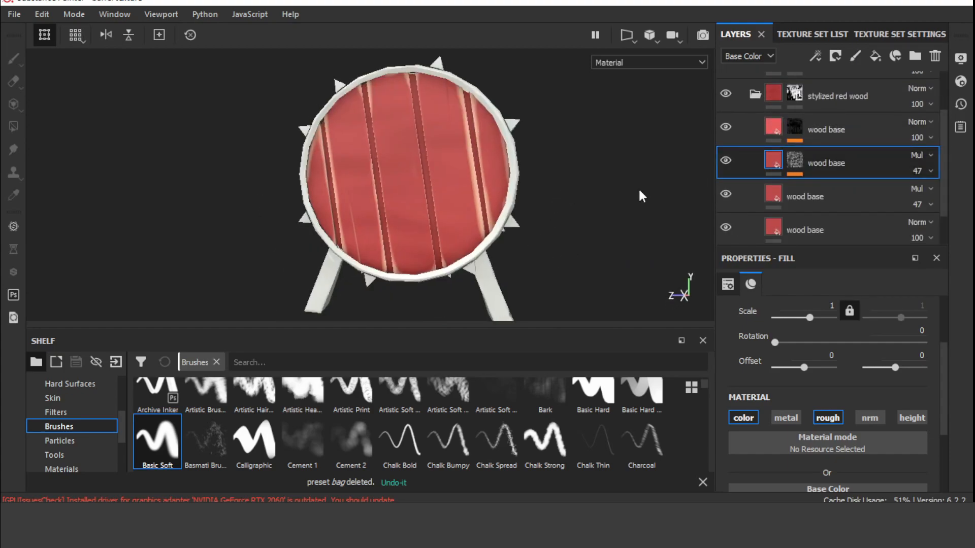
Check the creased wood base's mask effects against the end cap and the side of the barrel.
{"action": "left_click", "coordinate": [796, 162]}
{"action": "left_click", "coordinate": [838, 208]}
{"action": "left_click_drag", "start_coordinate": [495, 198], "coordinate": [569, 193], "text": "alt"}
{"action": "left_click", "coordinate": [858, 164]}
{"action": "left_click_drag", "start_coordinate": [652, 189], "coordinate": [171, 173], "text": "alt"}
Collapse the red wood folders and create a new folder named Metal above corner red.
{"action": "left_click", "coordinate": [751, 95]}
{"action": "left_click", "coordinate": [741, 120]}
{"action": "left_click_drag", "start_coordinate": [467, 168], "coordinate": [518, 167], "text": "alt"}
{"action": "left_click", "coordinate": [853, 89]}
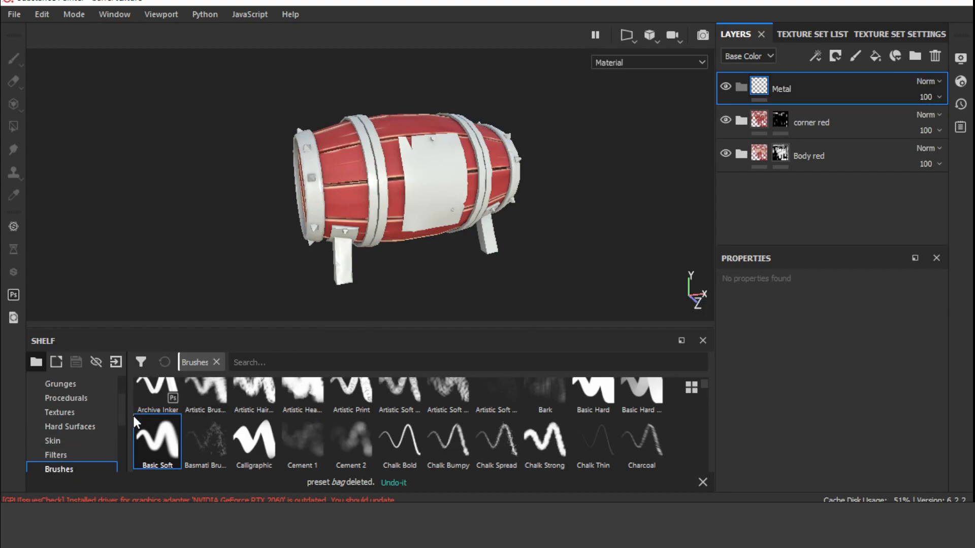
Add the AIG - Stylized Iron smart material to the Metal folder.
{"action": "scroll", "coordinate": [109, 427], "scroll_direction": "down", "scroll_amount": 2}
{"action": "left_click", "coordinate": [106, 427]}
{"action": "left_click_drag", "start_coordinate": [706, 387], "coordinate": [726, 425]}
{"action": "left_click", "coordinate": [96, 441]}
{"action": "left_click_drag", "start_coordinate": [592, 455], "coordinate": [721, 87]}
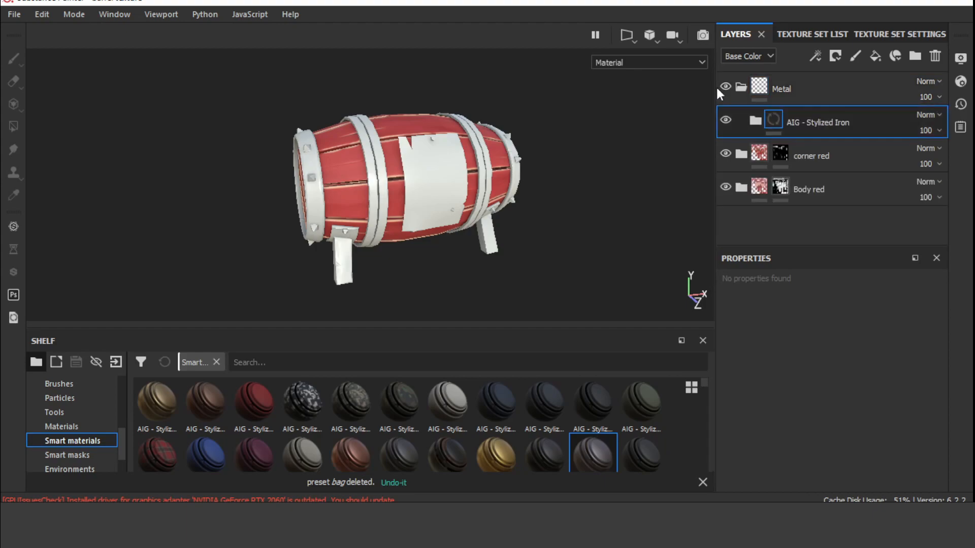
Collapse the Metal folder and add a black mask to it.
{"action": "left_click", "coordinate": [741, 87]}
{"action": "left_click", "coordinate": [792, 89]}
{"action": "left_click", "coordinate": [835, 56]}
{"action": "left_click", "coordinate": [845, 86]}
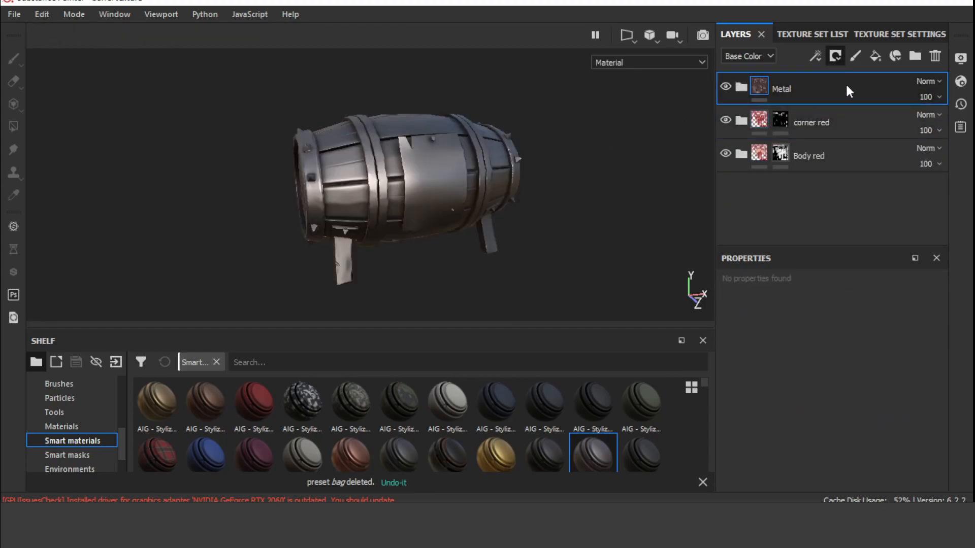
Reveal the barrel's end rims and hoops in the Metal folder's mask with Polygon Fill.
{"action": "left_click", "coordinate": [309, 159]}
{"action": "left_click", "coordinate": [483, 162]}
{"action": "key", "text": "1"}
{"action": "scroll", "coordinate": [413, 157], "scroll_direction": "up", "scroll_amount": 2}
{"action": "left_click_drag", "start_coordinate": [413, 157], "coordinate": [488, 192], "text": "alt"}
{"action": "scroll", "coordinate": [488, 193], "scroll_direction": "up", "scroll_amount": 4}
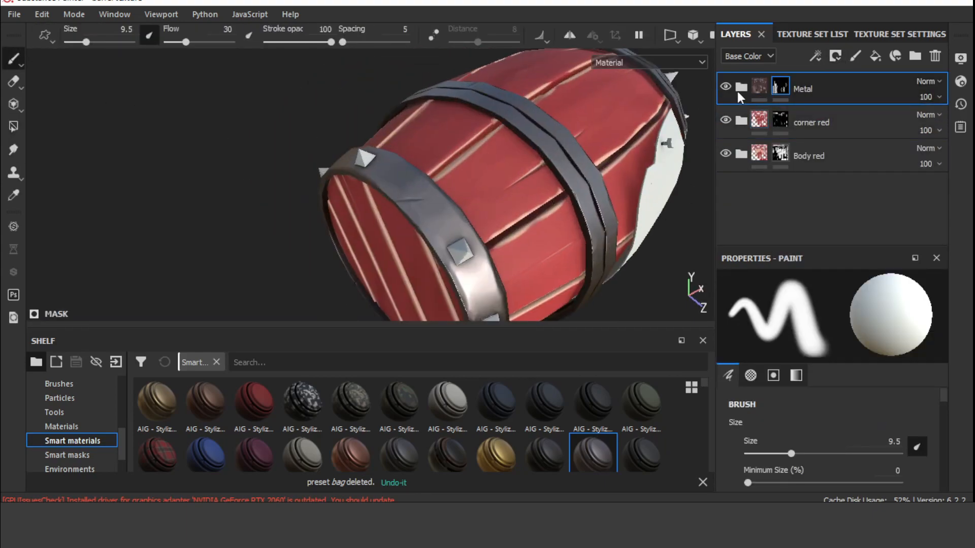
Keep only the Metal fill layer of the Stylized Iron material and set its roughness to 0.4264.
{"action": "left_click", "coordinate": [812, 125]}
{"action": "scroll", "coordinate": [838, 446], "scroll_direction": "down", "scroll_amount": 5}
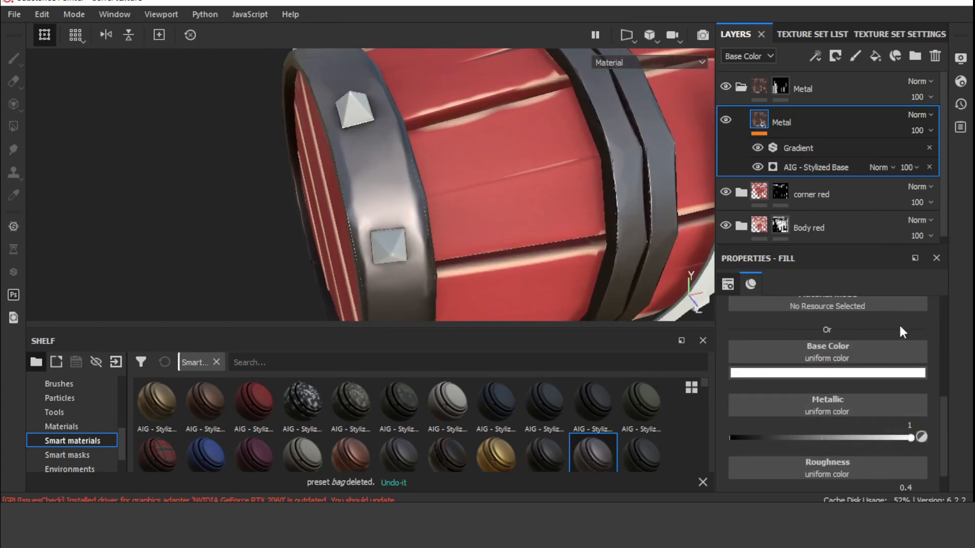
{"action": "left_click_drag", "start_coordinate": [816, 471], "coordinate": [810, 471]}
{"action": "scroll", "coordinate": [466, 176], "scroll_direction": "down", "scroll_amount": 4}
{"action": "left_click_drag", "start_coordinate": [466, 176], "coordinate": [533, 167], "text": "alt"}
{"action": "scroll", "coordinate": [533, 168], "scroll_direction": "up", "scroll_amount": 4}
{"action": "left_click_drag", "start_coordinate": [810, 470], "coordinate": [806, 471]}
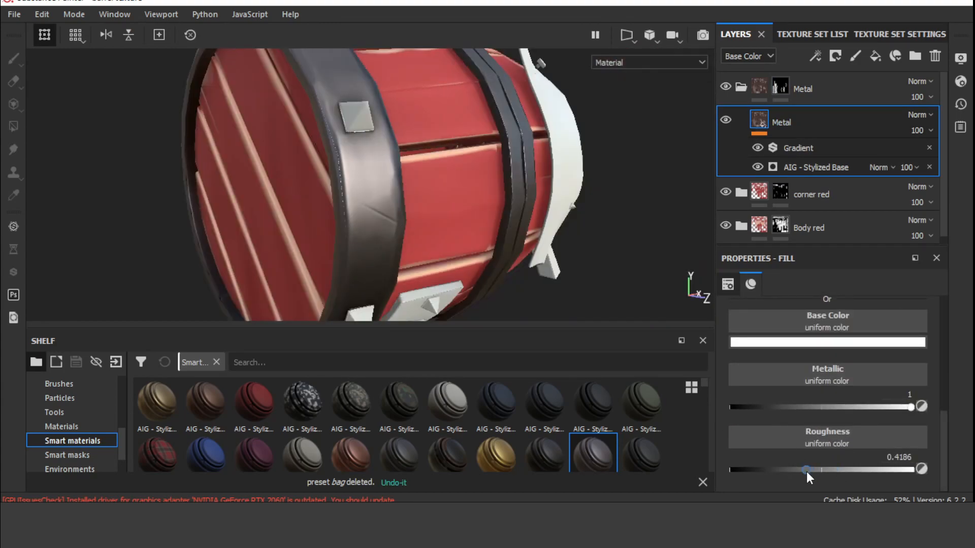
Open the Metal layer's Gradient filter and examine its color stops against the barrel's metal bands.
{"action": "left_click", "coordinate": [797, 147]}
{"action": "scroll", "coordinate": [457, 165], "scroll_direction": "down", "scroll_amount": 3}
{"action": "left_click_drag", "start_coordinate": [473, 162], "coordinate": [418, 173], "text": "alt"}
{"action": "left_click_drag", "start_coordinate": [943, 327], "coordinate": [955, 381]}
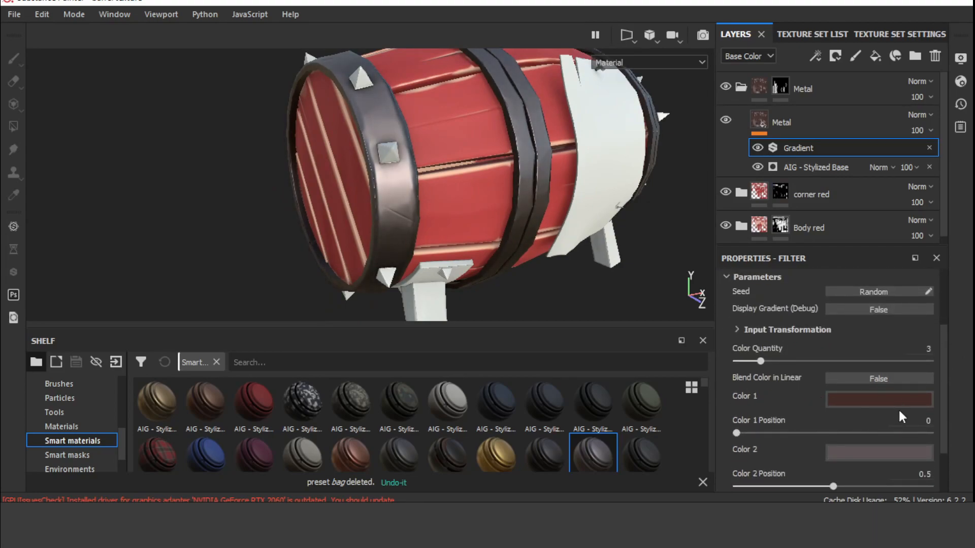
{"action": "left_click_drag", "start_coordinate": [447, 153], "coordinate": [487, 204], "text": "alt"}
{"action": "left_click_drag", "start_coordinate": [944, 329], "coordinate": [944, 285]}
{"action": "left_click_drag", "start_coordinate": [355, 98], "coordinate": [310, 66], "text": "alt"}
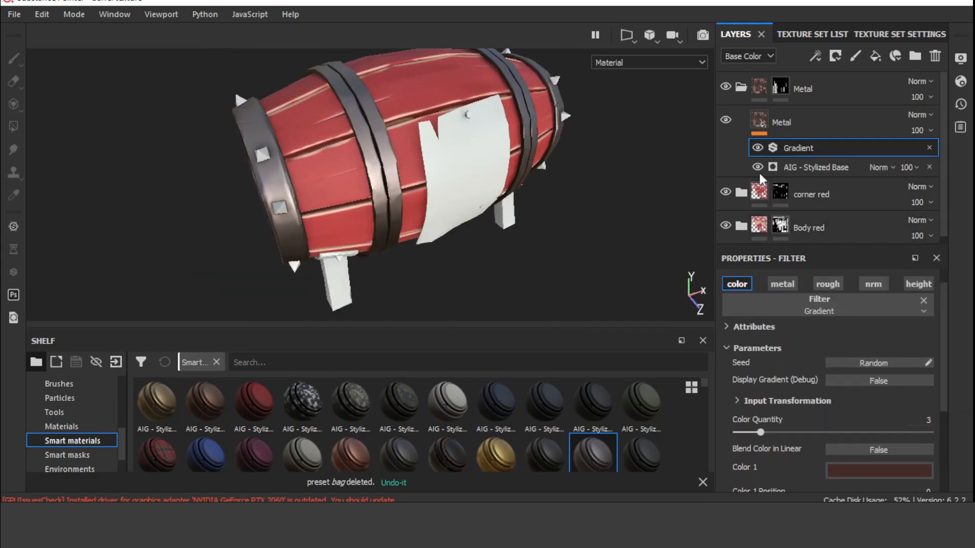
Set the Gradient filter's Color 2 to a grey-brown at position 0.33, comparing the bands with AIG - Stylized Base hidden.
{"action": "left_click", "coordinate": [758, 168]}
{"action": "scroll", "coordinate": [431, 168], "scroll_direction": "up", "scroll_amount": 3}
{"action": "left_click", "coordinate": [758, 168]}
{"action": "left_click_drag", "start_coordinate": [507, 168], "coordinate": [447, 157], "text": "alt"}
{"action": "scroll", "coordinate": [508, 178], "scroll_direction": "down", "scroll_amount": 4}
{"action": "left_click_drag", "start_coordinate": [538, 178], "coordinate": [596, 203], "text": "alt"}
{"action": "middle_click_drag", "start_coordinate": [596, 203], "coordinate": [554, 138], "text": "alt"}
{"action": "mouse_move", "coordinate": [555, 203]}
{"action": "left_mouse_down", "text": "alt"}
{"action": "mouse_move", "coordinate": [476, 218]}
{"action": "mouse_move", "coordinate": [538, 209]}
{"action": "left_mouse_up", "text": "alt"}
{"action": "scroll", "coordinate": [508, 198], "scroll_direction": "up", "scroll_amount": 3}
{"action": "scroll", "coordinate": [906, 404], "scroll_direction": "down", "scroll_amount": 3}
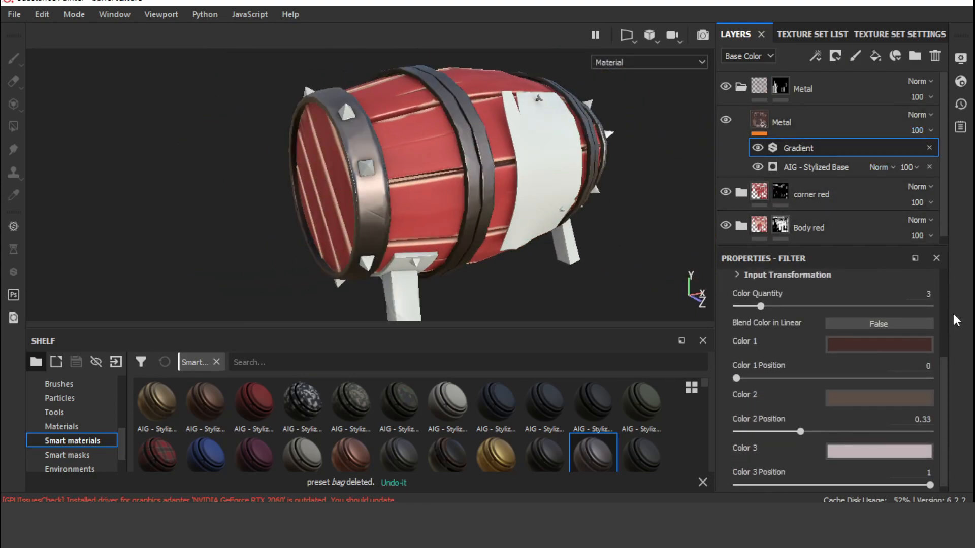
{"action": "left_click_drag", "start_coordinate": [482, 188], "coordinate": [376, 200], "text": "alt"}
Add a fill layer above the Metal layer with a terracotta base color and the roughness channel enabled.
{"action": "left_click", "coordinate": [833, 122]}
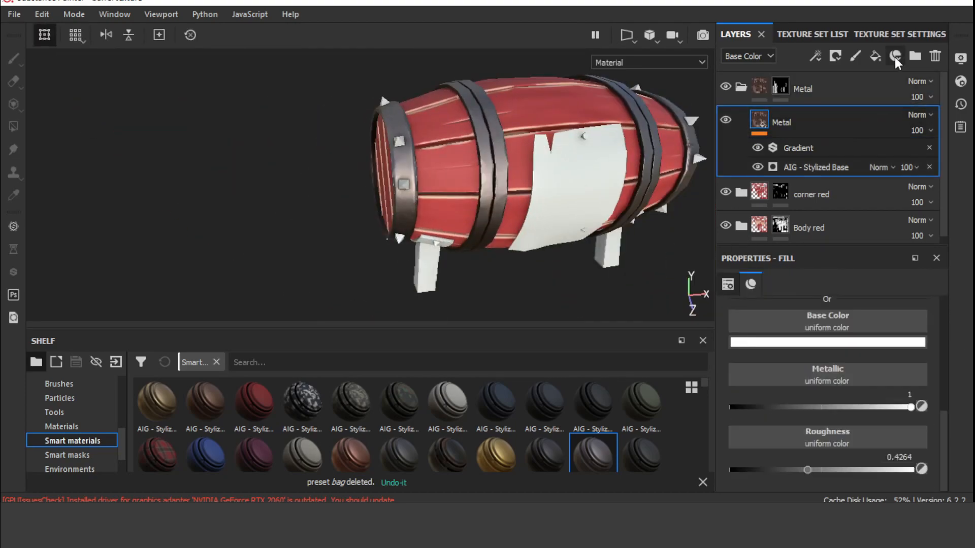
{"action": "left_click", "coordinate": [895, 56]}
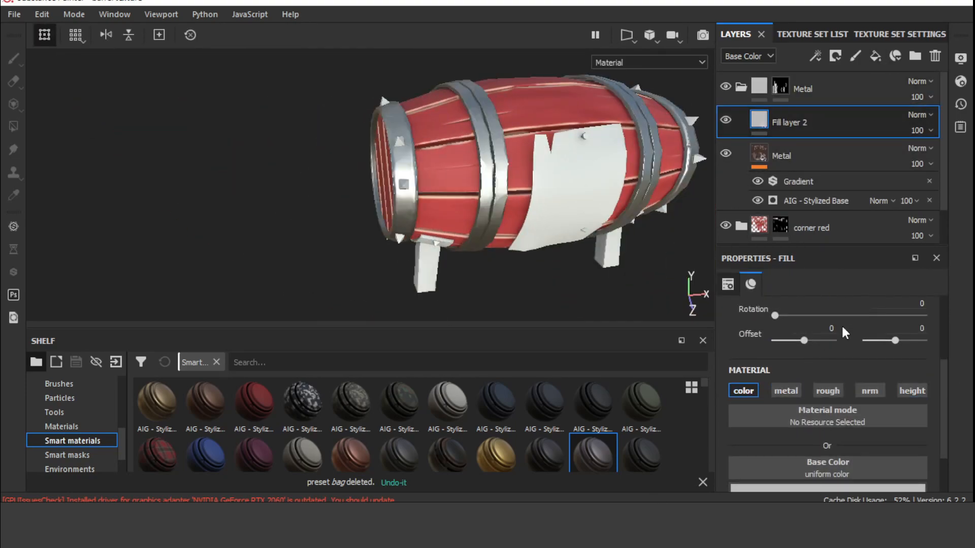
{"action": "left_click_drag", "start_coordinate": [828, 488], "coordinate": [188, 151]}
{"action": "left_click", "coordinate": [835, 391]}
{"action": "scroll", "coordinate": [844, 457], "scroll_direction": "down", "scroll_amount": 2}
{"action": "left_click_drag", "start_coordinate": [811, 405], "coordinate": [152, 218]}
Add a black mask with a Clouds 3 fill to the terracotta fill layer and raise the clouds' contrast.
{"action": "left_click", "coordinate": [834, 57]}
{"action": "left_click", "coordinate": [845, 84]}
{"action": "left_click", "coordinate": [816, 57]}
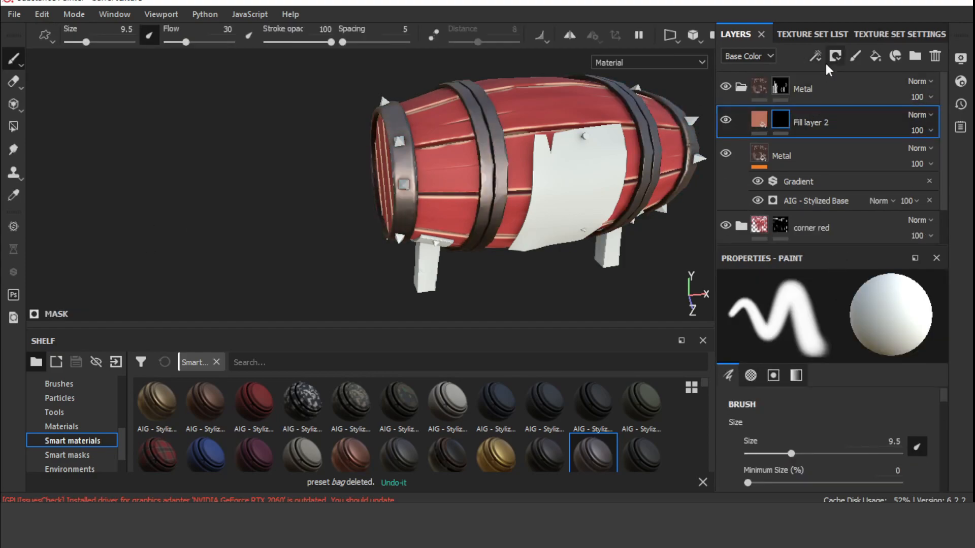
{"action": "left_click", "coordinate": [835, 97]}
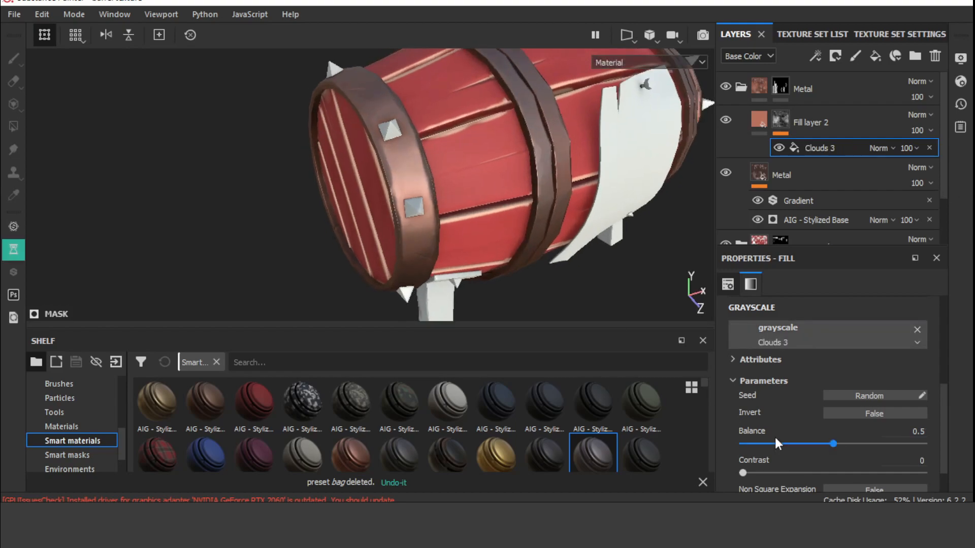
{"action": "left_click_drag", "start_coordinate": [788, 472], "coordinate": [855, 472]}
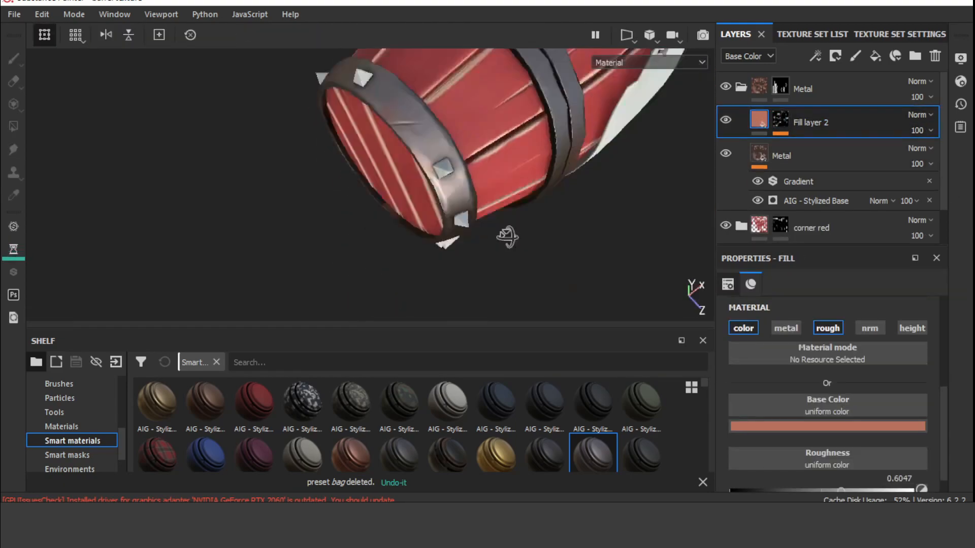
Set the terracotta fill layer's roughness to 1, checking the metal bands from several angles.
{"action": "scroll", "coordinate": [525, 240], "scroll_direction": "down", "scroll_amount": 2}
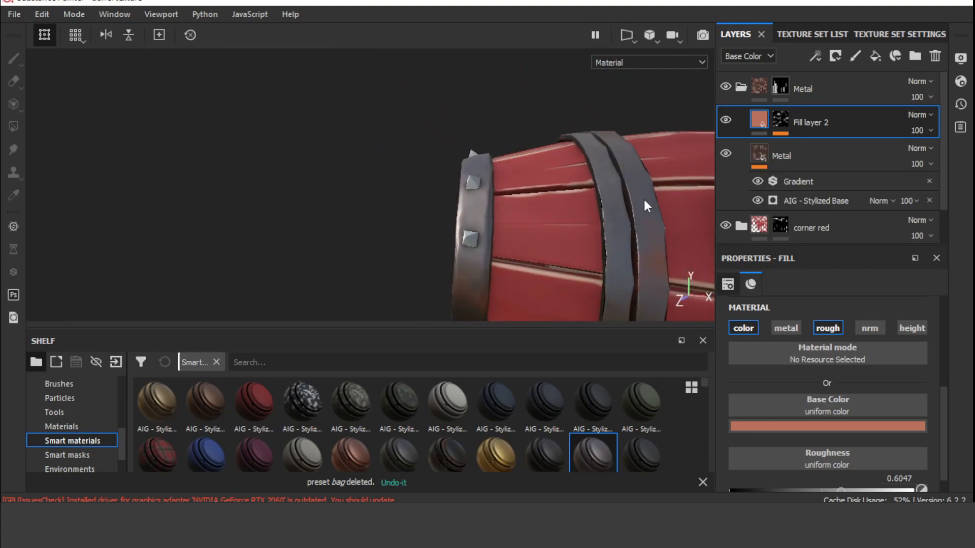
{"action": "right_click_drag", "start_coordinate": [644, 199], "coordinate": [561, 196], "text": "alt"}
{"action": "left_click_drag", "start_coordinate": [562, 196], "coordinate": [617, 153], "text": "alt"}
{"action": "right_click_drag", "start_coordinate": [616, 153], "coordinate": [590, 149], "text": "alt"}
{"action": "left_click_drag", "start_coordinate": [942, 418], "coordinate": [943, 431]}
{"action": "left_click", "coordinate": [899, 456]}
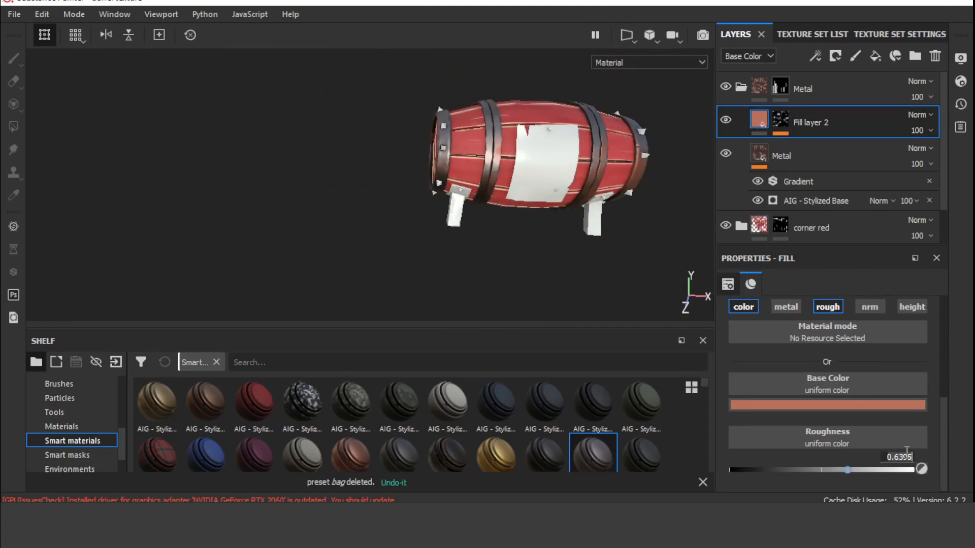
{"action": "type", "text": "1"}
{"action": "key", "text": "Return"}
{"action": "scroll", "coordinate": [625, 307], "scroll_direction": "up", "scroll_amount": 6}
{"action": "left_click_drag", "start_coordinate": [600, 284], "coordinate": [604, 208], "text": "alt"}
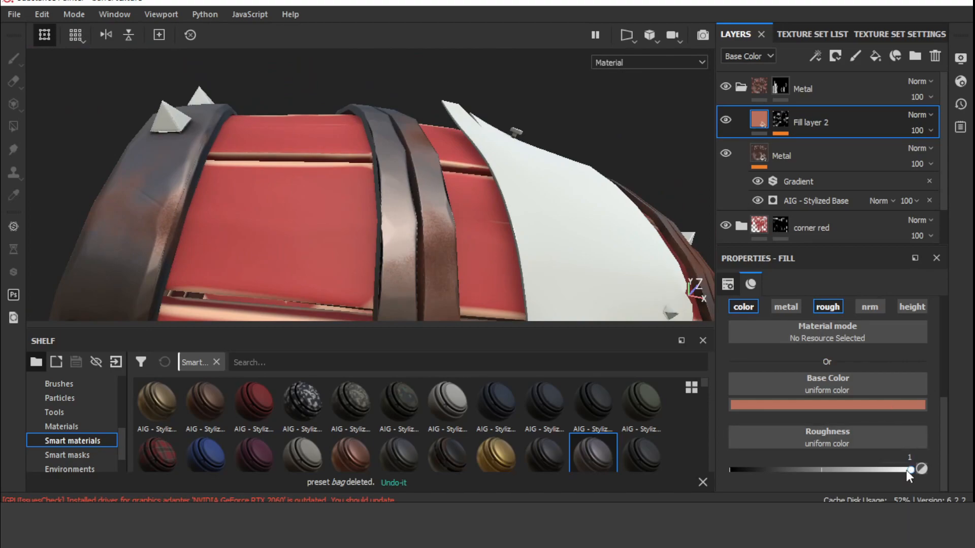
{"action": "key", "text": "Return"}
Lower the opacity of the clouds-masked terracotta fill layer to 64.
{"action": "scroll", "coordinate": [442, 142], "scroll_direction": "down", "scroll_amount": 6}
{"action": "left_click_drag", "start_coordinate": [441, 142], "coordinate": [416, 182], "text": "alt"}
{"action": "left_click_drag", "start_coordinate": [658, 263], "coordinate": [680, 204], "text": "alt"}
{"action": "left_click", "coordinate": [781, 121]}
{"action": "left_click", "coordinate": [820, 148]}
{"action": "left_click_drag", "start_coordinate": [623, 254], "coordinate": [645, 180], "text": "alt"}
{"action": "scroll", "coordinate": [645, 181], "scroll_direction": "up", "scroll_amount": 5}
{"action": "right_click_drag", "start_coordinate": [645, 181], "coordinate": [133, 168], "text": "alt"}
{"action": "left_click_drag", "start_coordinate": [457, 211], "coordinate": [538, 177], "text": "alt"}
{"action": "left_click", "coordinate": [931, 130]}
{"action": "left_click_drag", "start_coordinate": [933, 150], "coordinate": [885, 150]}
Try to add the barrel's legs to the Metal folder's mask with polygon fill.
{"action": "mouse_move", "coordinate": [472, 111]}
{"action": "left_mouse_down", "text": "alt"}
{"action": "mouse_move", "coordinate": [489, 158]}
{"action": "mouse_move", "coordinate": [457, 244]}
{"action": "mouse_move", "coordinate": [404, 191]}
{"action": "mouse_move", "coordinate": [185, 185]}
{"action": "left_mouse_up", "text": "alt"}
{"action": "left_click", "coordinate": [820, 84]}
{"action": "key", "text": "4"}
{"action": "left_click", "coordinate": [523, 227]}
{"action": "left_click", "coordinate": [326, 209]}
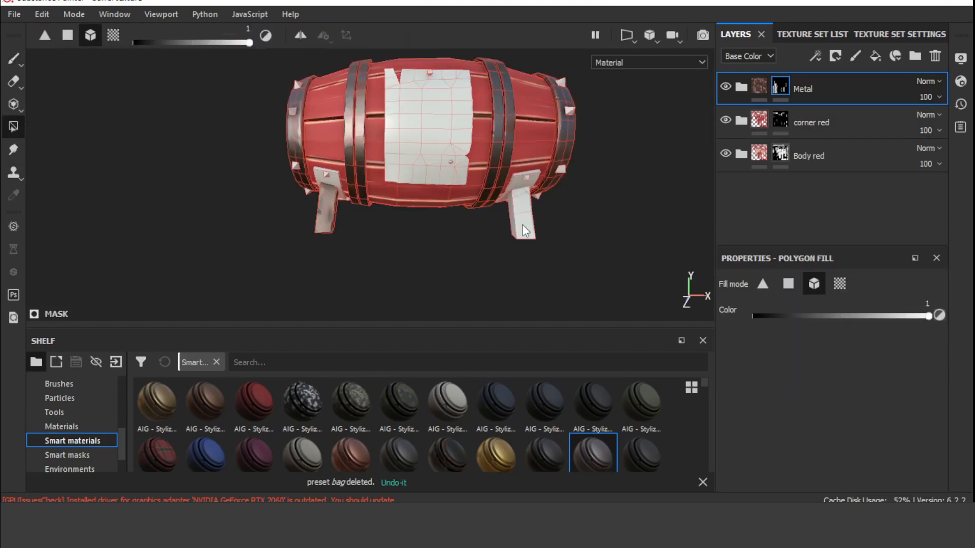
{"action": "left_click_drag", "start_coordinate": [326, 209], "coordinate": [457, 203], "text": "alt"}
{"action": "left_click", "coordinate": [318, 200]}
{"action": "left_click_drag", "start_coordinate": [406, 177], "coordinate": [386, 173], "text": "alt"}
{"action": "right_click_drag", "start_coordinate": [386, 172], "coordinate": [487, 173], "text": "alt"}
{"action": "left_click", "coordinate": [759, 88]}
{"action": "right_click_drag", "start_coordinate": [686, 213], "coordinate": [552, 164], "text": "alt"}
{"action": "left_click_drag", "start_coordinate": [553, 165], "coordinate": [583, 201], "text": "alt"}
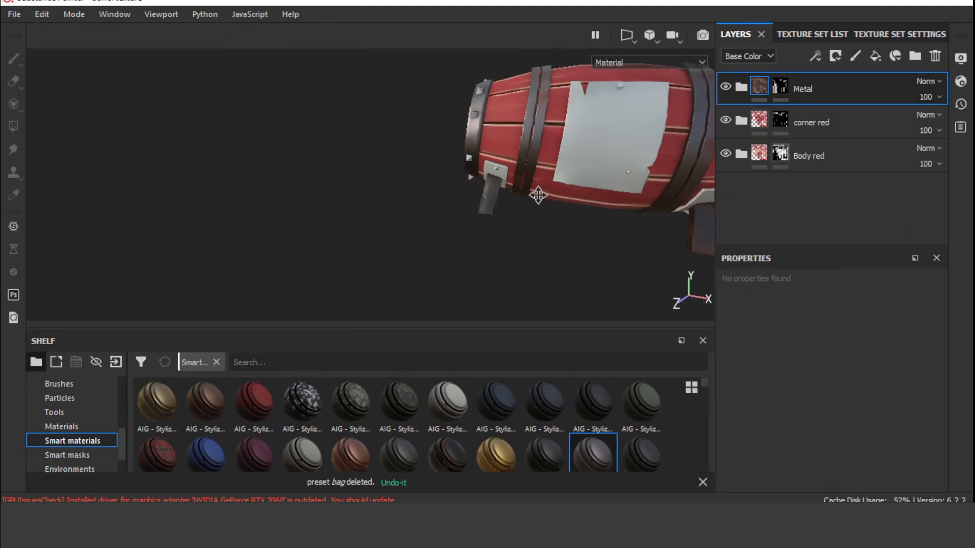
{"action": "right_click_drag", "start_coordinate": [584, 201], "coordinate": [540, 226], "text": "alt"}
Duplicate the Metal folder, placing the copy above the original.
{"action": "left_click", "coordinate": [784, 128]}
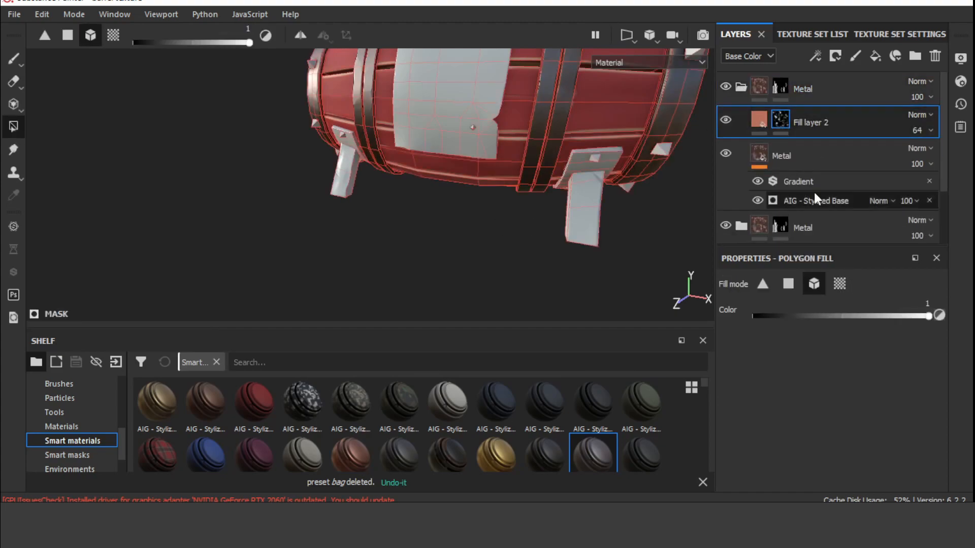
{"action": "left_click", "coordinate": [741, 87]}
{"action": "left_click_drag", "start_coordinate": [498, 152], "coordinate": [563, 117], "text": "alt"}
{"action": "middle_click_drag", "start_coordinate": [564, 116], "coordinate": [542, 217], "text": "alt"}
{"action": "left_click", "coordinate": [759, 88]}
{"action": "left_click_drag", "start_coordinate": [457, 153], "coordinate": [664, 206], "text": "alt"}
{"action": "right_click_drag", "start_coordinate": [663, 207], "coordinate": [640, 233], "text": "alt"}
{"action": "left_click", "coordinate": [742, 124]}
{"action": "left_click", "coordinate": [742, 123]}
{"action": "left_click_drag", "start_coordinate": [558, 168], "coordinate": [472, 132], "text": "alt"}
Mask the duplicated Metal folder to the barrel's legs with polygon fill.
{"action": "left_click", "coordinate": [780, 87]}
{"action": "right_click_drag", "start_coordinate": [487, 203], "coordinate": [407, 167], "text": "alt"}
{"action": "left_click", "coordinate": [367, 229]}
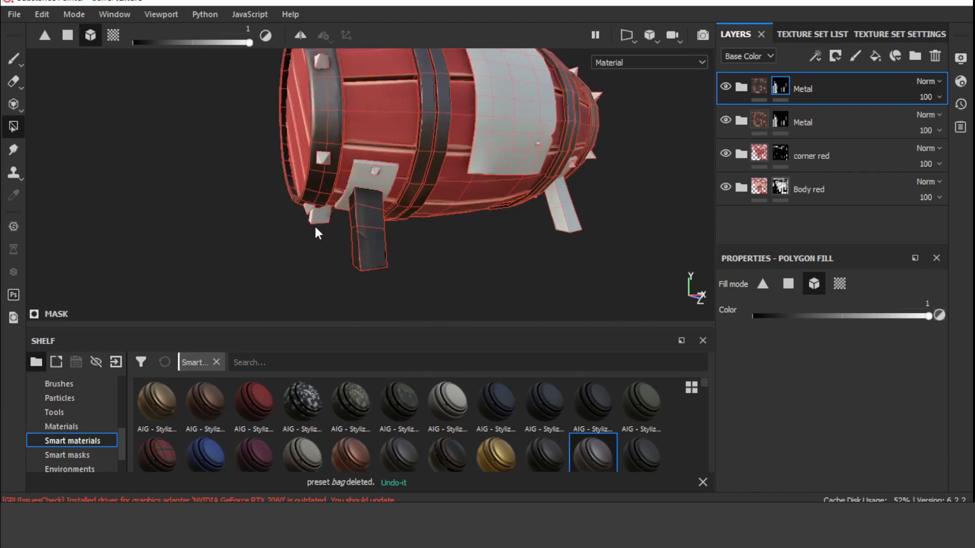
{"action": "left_click", "coordinate": [320, 215]}
{"action": "left_click", "coordinate": [570, 214]}
{"action": "left_click_drag", "start_coordinate": [570, 214], "coordinate": [513, 252], "text": "alt"}
{"action": "left_click", "coordinate": [491, 269]}
{"action": "key", "text": "1"}
{"action": "left_click_drag", "start_coordinate": [455, 271], "coordinate": [498, 178], "text": "alt"}
Duplicate Fill layer 2 in the lower Metal folder and set the copy's Clouds 3 balance to 0.19 and contrast to 0.07.
{"action": "left_click", "coordinate": [741, 120]}
{"action": "left_click", "coordinate": [817, 159]}
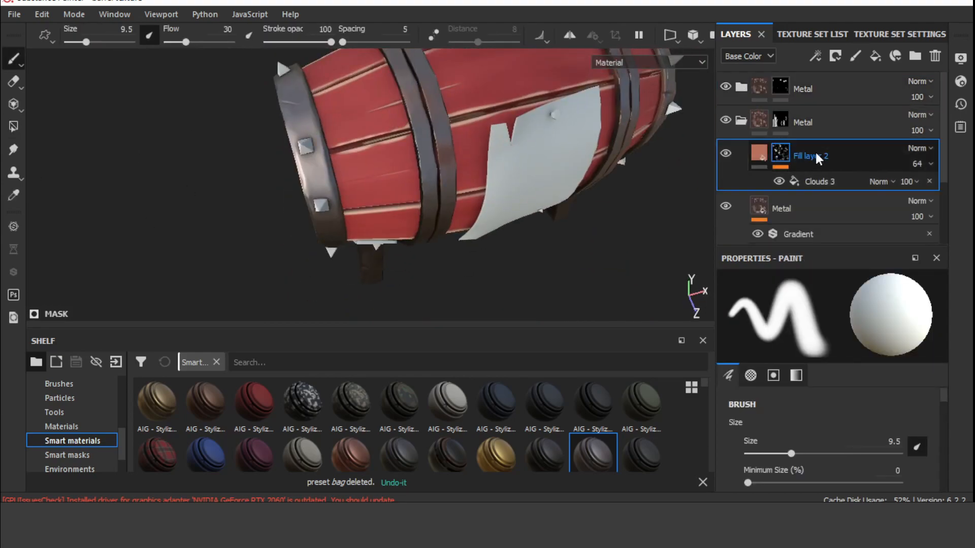
{"action": "left_click", "coordinate": [760, 155]}
{"action": "left_click", "coordinate": [780, 153]}
{"action": "left_click_drag", "start_coordinate": [813, 405], "coordinate": [754, 435]}
{"action": "right_click_drag", "start_coordinate": [518, 218], "coordinate": [574, 280], "text": "alt"}
{"action": "left_click_drag", "start_coordinate": [574, 279], "coordinate": [534, 243], "text": "alt"}
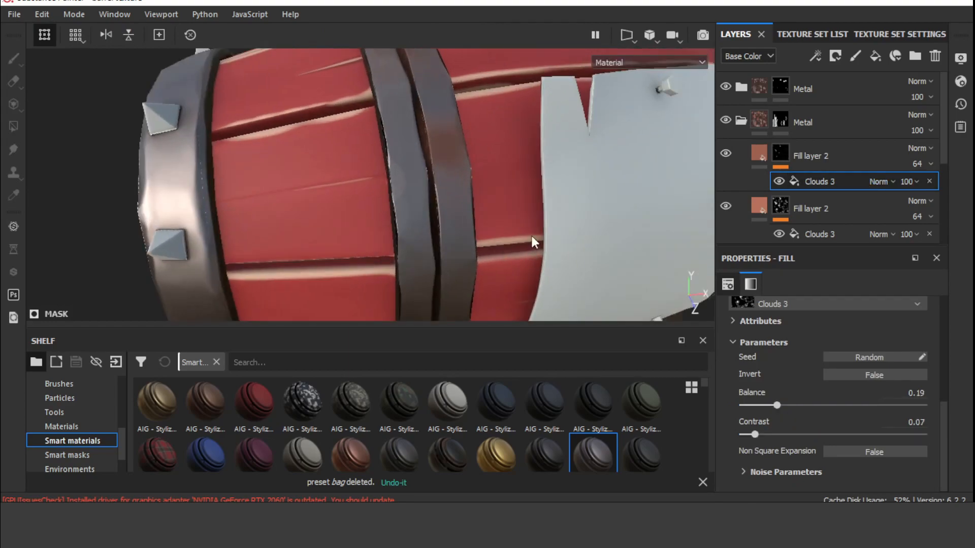
{"action": "right_click_drag", "start_coordinate": [534, 242], "coordinate": [501, 186], "text": "alt"}
Change the duplicated fill layer's base color to a brownish orange.
{"action": "left_click", "coordinate": [761, 154]}
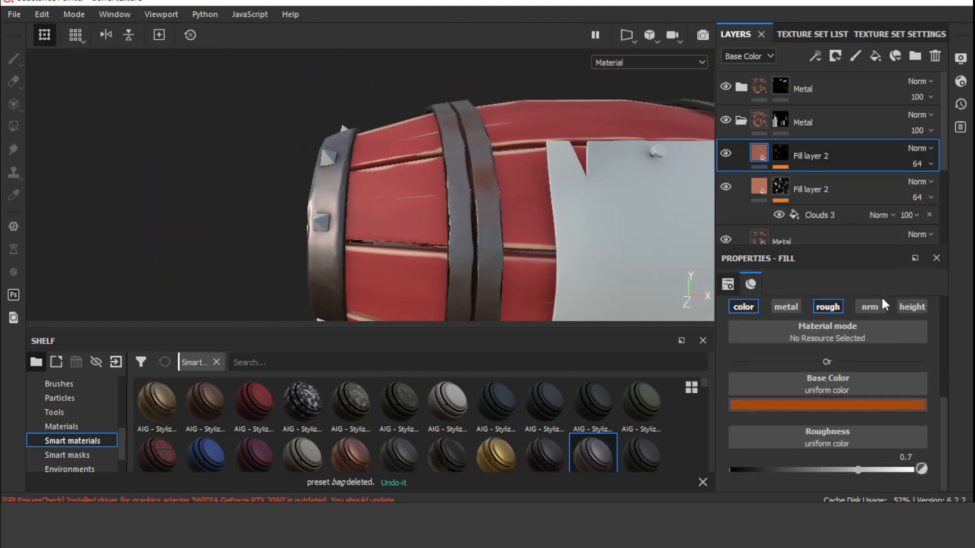
{"action": "left_click_drag", "start_coordinate": [897, 370], "coordinate": [898, 375]}
{"action": "right_click_drag", "start_coordinate": [583, 213], "coordinate": [611, 229], "text": "alt"}
{"action": "left_click_drag", "start_coordinate": [611, 229], "coordinate": [580, 247], "text": "alt"}
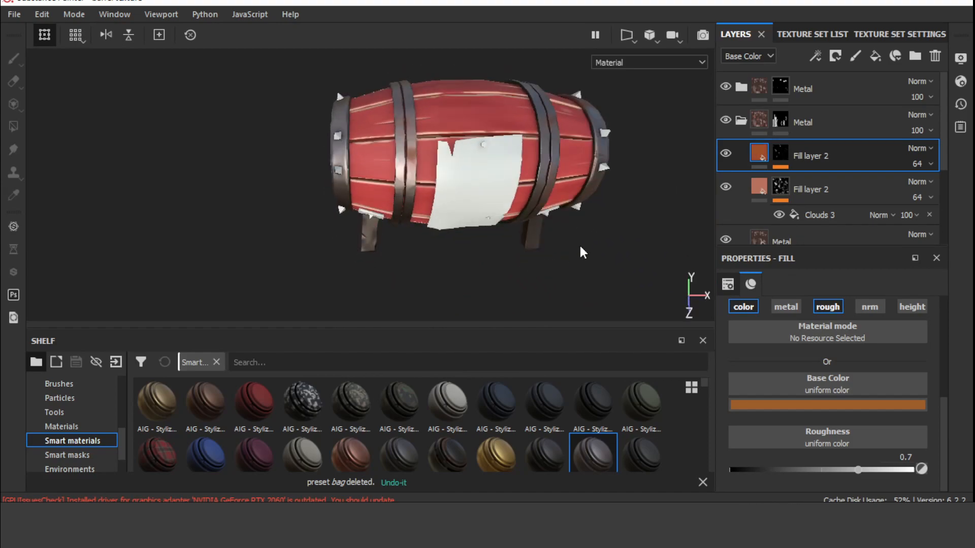
Add the AIG - Stylized Old Steel smart material to the lower Metal folder and keep only its AIG - Stylized Rust subfolder.
{"action": "scroll", "coordinate": [561, 427], "scroll_direction": "down", "scroll_amount": 2}
{"action": "left_click_drag", "start_coordinate": [800, 142], "coordinate": [799, 143]}
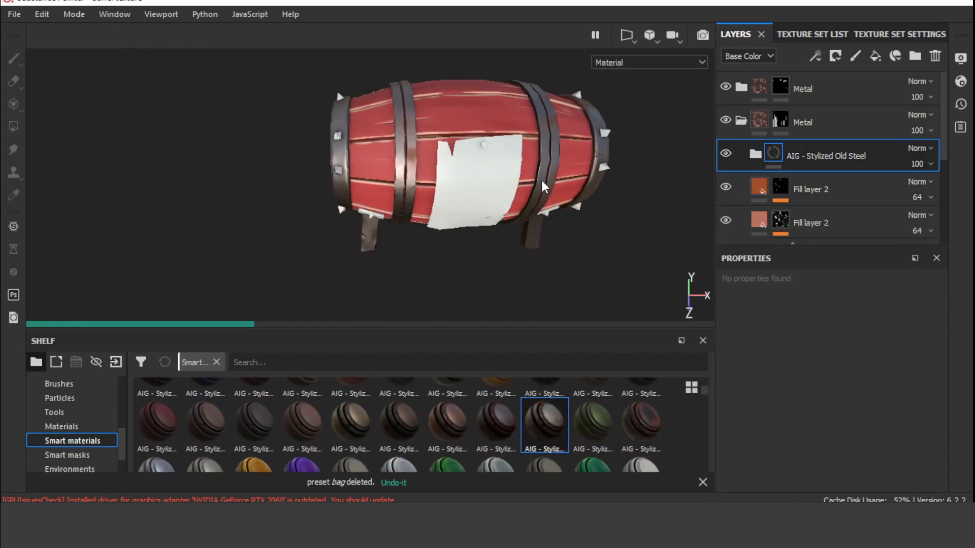
{"action": "left_click", "coordinate": [755, 154]}
{"action": "left_click_drag", "start_coordinate": [833, 223], "coordinate": [809, 140]}
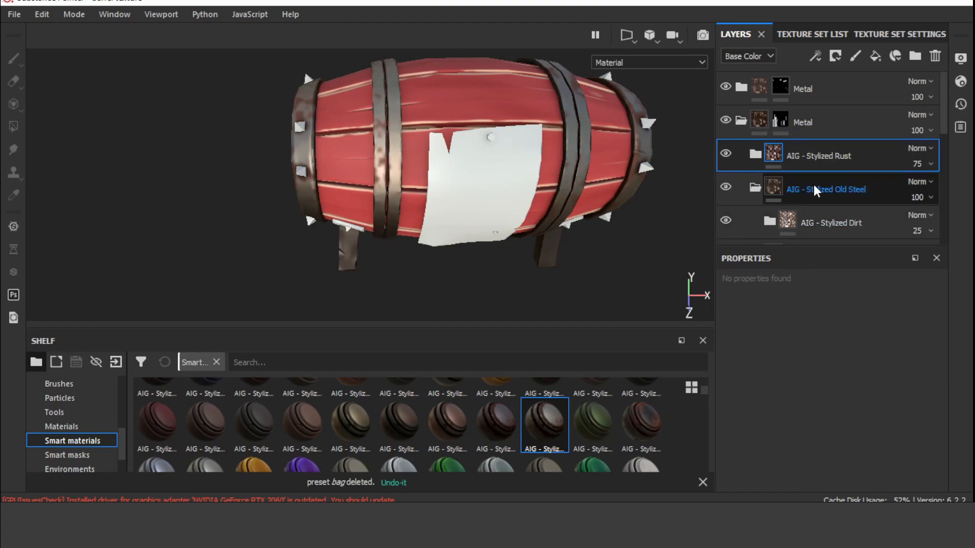
{"action": "left_click", "coordinate": [810, 193]}
{"action": "key", "text": "Delete"}
Move the Rust layer out of the AIG - Stylized Rust folder and delete that folder.
{"action": "right_click_drag", "start_coordinate": [457, 168], "coordinate": [505, 183], "text": "alt"}
{"action": "left_click_drag", "start_coordinate": [505, 183], "coordinate": [539, 168], "text": "alt"}
{"action": "right_click_drag", "start_coordinate": [538, 168], "coordinate": [457, 152], "text": "alt"}
{"action": "left_click", "coordinate": [726, 220]}
{"action": "left_click_drag", "start_coordinate": [512, 213], "coordinate": [524, 135], "text": "alt"}
{"action": "left_click", "coordinate": [726, 220]}
{"action": "right_click_drag", "start_coordinate": [632, 188], "coordinate": [590, 214], "text": "alt"}
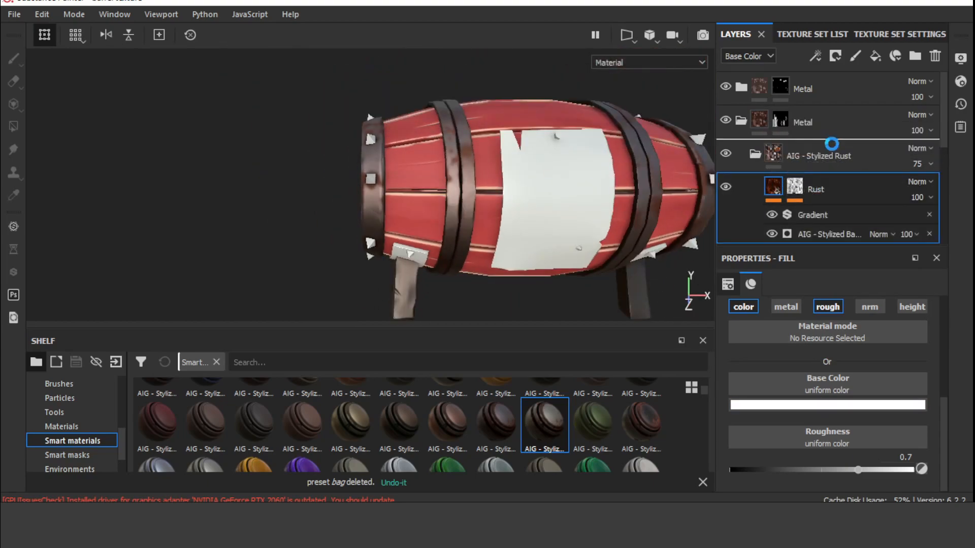
{"action": "left_click", "coordinate": [817, 226]}
{"action": "key", "text": "Delete"}
Examine the Rust layer's coverage on the barrel's metal bands from several angles.
{"action": "left_click", "coordinate": [799, 183]}
{"action": "right_click_drag", "start_coordinate": [457, 203], "coordinate": [487, 223], "text": "alt"}
{"action": "middle_click_drag", "start_coordinate": [488, 223], "coordinate": [472, 163], "text": "alt"}
{"action": "left_click", "coordinate": [761, 158]}
{"action": "left_click_drag", "start_coordinate": [407, 163], "coordinate": [477, 188], "text": "alt"}
{"action": "right_click_drag", "start_coordinate": [477, 188], "coordinate": [456, 176], "text": "alt"}
{"action": "middle_click_drag", "start_coordinate": [455, 176], "coordinate": [465, 287], "text": "alt"}
{"action": "left_click_drag", "start_coordinate": [584, 203], "coordinate": [548, 183], "text": "alt"}
{"action": "right_click_drag", "start_coordinate": [548, 182], "coordinate": [522, 189], "text": "alt"}
{"action": "left_click_drag", "start_coordinate": [522, 189], "coordinate": [548, 203], "text": "alt"}
Paste a copy of the Rust layer above Fill layer 2 in the legs' Metal folder.
{"action": "left_click", "coordinate": [741, 121]}
{"action": "left_click", "coordinate": [741, 87]}
{"action": "left_click", "coordinate": [821, 122]}
{"action": "key", "text": "ctrl+v"}
{"action": "middle_click_drag", "start_coordinate": [239, 224], "coordinate": [331, 157], "text": "alt"}
{"action": "left_click_drag", "start_coordinate": [331, 156], "coordinate": [299, 152], "text": "alt"}
Set the pasted Rust layer's Gradient filter to Color 3 position 0.8 and Color 1 position 0.28.
{"action": "left_click", "coordinate": [822, 148]}
{"action": "scroll", "coordinate": [831, 355], "scroll_direction": "down", "scroll_amount": 5}
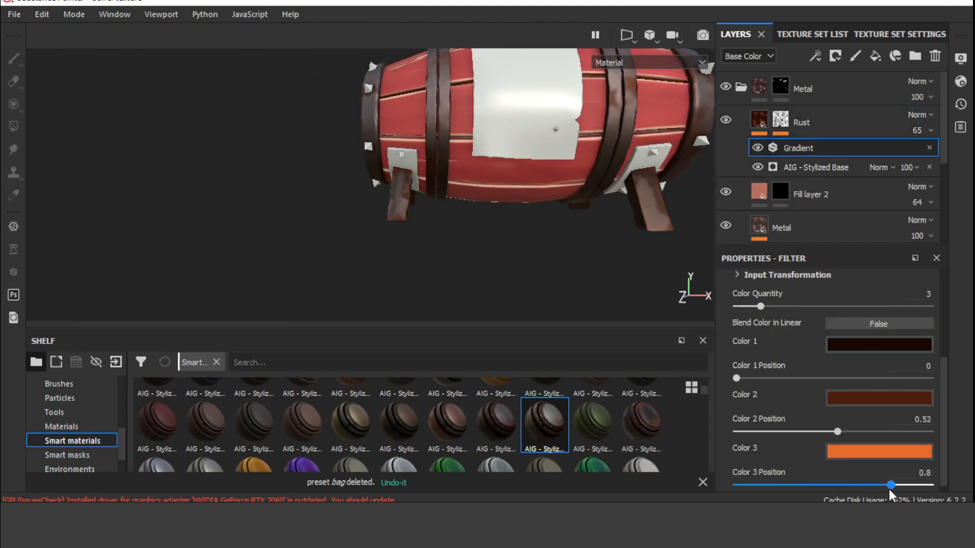
{"action": "scroll", "coordinate": [788, 350], "scroll_direction": "up", "scroll_amount": 5}
{"action": "scroll", "coordinate": [762, 455], "scroll_direction": "down", "scroll_amount": 3}
{"action": "mouse_move", "coordinate": [786, 455]}
{"action": "left_mouse_down"}
{"action": "mouse_move", "coordinate": [760, 454]}
{"action": "mouse_move", "coordinate": [791, 461]}
{"action": "left_mouse_up"}
{"action": "scroll", "coordinate": [457, 213], "scroll_direction": "down", "scroll_amount": 4}
{"action": "left_click_drag", "start_coordinate": [457, 213], "coordinate": [573, 203], "text": "alt"}
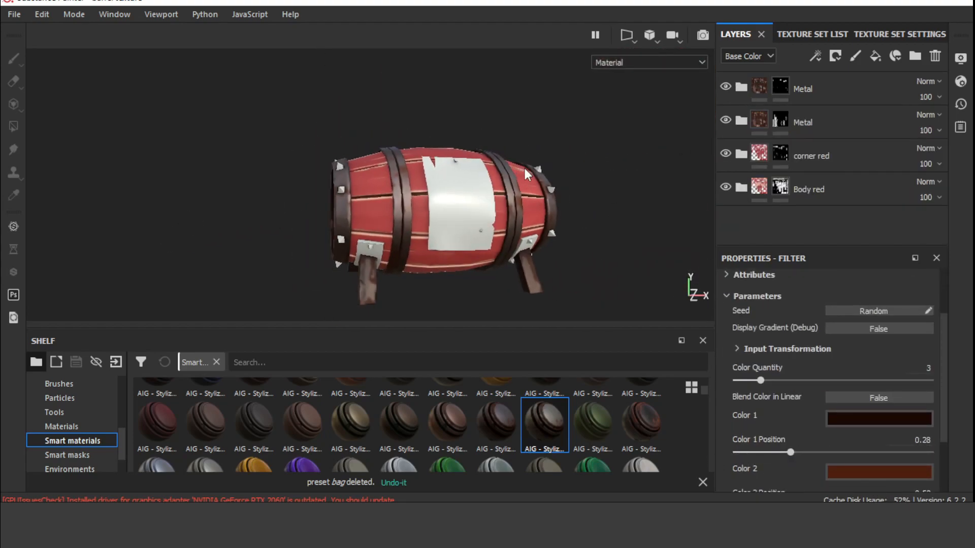
{"action": "left_click_drag", "start_coordinate": [525, 169], "coordinate": [68, 233], "text": "alt"}
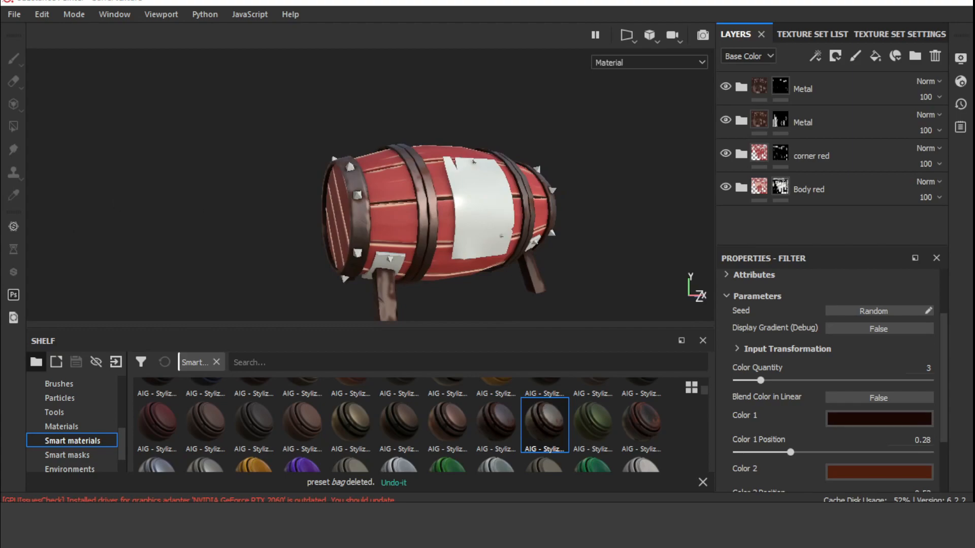
Rename the lower Metal folder to Metal 1 and the legs' folder to Metal 2.
{"action": "left_click", "coordinate": [777, 89]}
{"action": "double_click", "coordinate": [807, 122]}
{"action": "left_click", "coordinate": [832, 122]}
{"action": "type", "text": "1"}
{"action": "double_click", "coordinate": [808, 89]}
{"action": "left_click", "coordinate": [828, 88]}
{"action": "type", "text": "2"}
Duplicate Metal 2 as Metal 3 and mask it to the bracket plates above the legs.
{"action": "type", "text": "4"}
{"action": "left_click_drag", "start_coordinate": [584, 168], "coordinate": [513, 152], "text": "alt"}
{"action": "left_click", "coordinate": [328, 220]}
{"action": "left_click_drag", "start_coordinate": [355, 153], "coordinate": [487, 132], "text": "alt"}
{"action": "left_click", "coordinate": [451, 216]}
{"action": "left_click", "coordinate": [759, 86]}
{"action": "right_click_drag", "start_coordinate": [418, 142], "coordinate": [419, 112], "text": "alt"}
{"action": "left_click_drag", "start_coordinate": [419, 111], "coordinate": [486, 113], "text": "alt"}
{"action": "middle_click_drag", "start_coordinate": [487, 114], "coordinate": [465, 187], "text": "alt"}
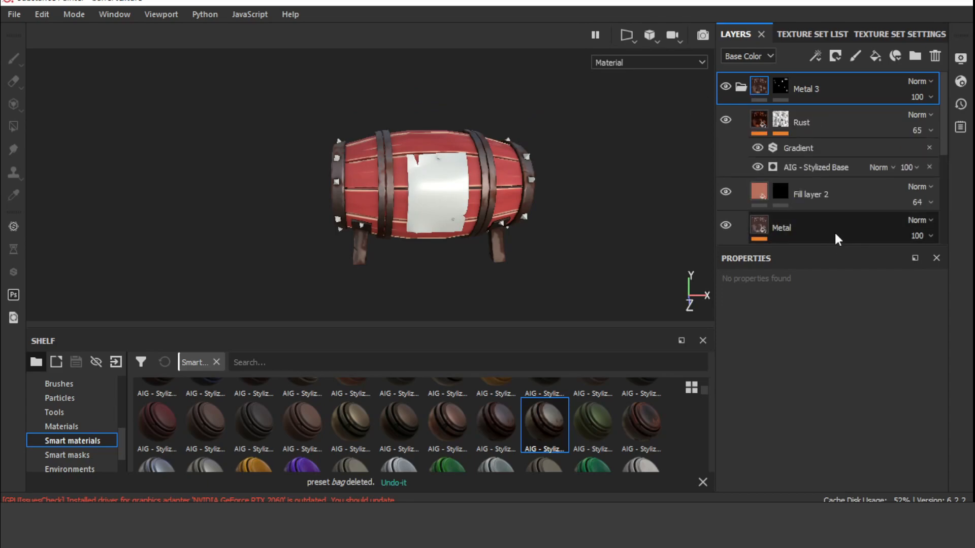
Add a folder named metal 4 above Metal 3 and give it a black mask.
{"action": "left_click", "coordinate": [835, 238]}
{"action": "left_click", "coordinate": [741, 88]}
{"action": "left_click", "coordinate": [825, 91]}
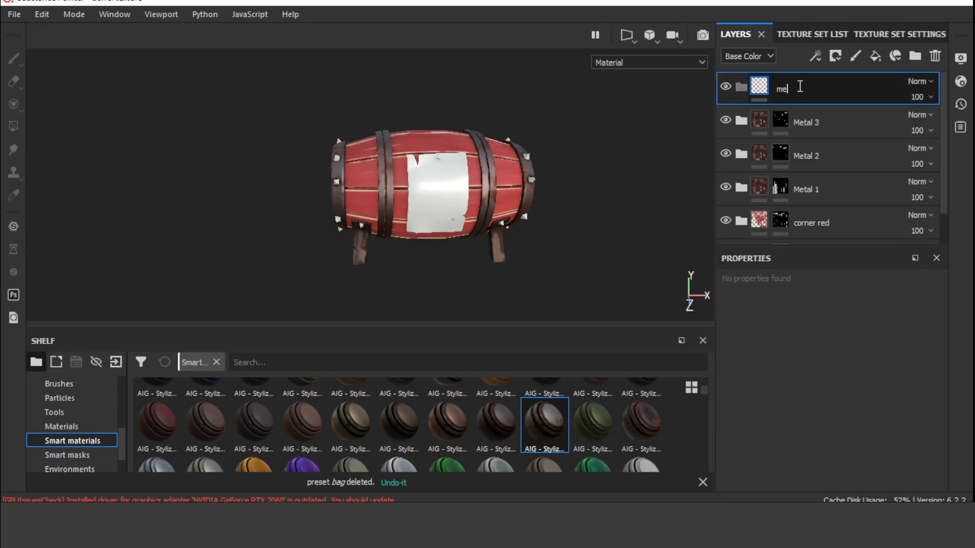
{"action": "left_click_drag", "start_coordinate": [545, 426], "coordinate": [817, 81]}
{"action": "left_click_drag", "start_coordinate": [806, 90], "coordinate": [806, 156]}
{"action": "left_click", "coordinate": [741, 87]}
{"action": "right_click", "coordinate": [807, 89]}
{"action": "left_click", "coordinate": [838, 109]}
Try to fill the rim spikes into metal 4's mask, and delete the metal 4 folder.
{"action": "right_click_drag", "start_coordinate": [463, 223], "coordinate": [463, 127], "text": "alt"}
{"action": "left_click", "coordinate": [374, 88]}
{"action": "right_click_drag", "start_coordinate": [374, 88], "coordinate": [377, 162], "text": "alt"}
{"action": "left_click_drag", "start_coordinate": [377, 162], "coordinate": [629, 102], "text": "alt"}
{"action": "left_click_drag", "start_coordinate": [387, 211], "coordinate": [440, 254], "text": "alt"}
{"action": "left_click", "coordinate": [440, 201]}
{"action": "left_click", "coordinate": [488, 276]}
{"action": "left_click_drag", "start_coordinate": [488, 277], "coordinate": [527, 196], "text": "alt"}
{"action": "left_click", "coordinate": [759, 87]}
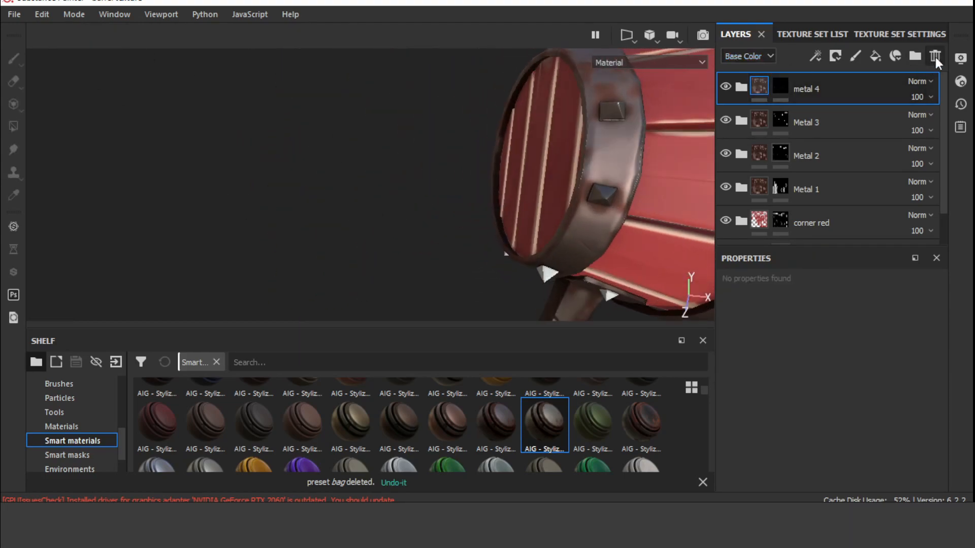
Add the barrel's spikes to the Metal 1 folder's mask with polygon fill.
{"action": "left_click", "coordinate": [780, 154]}
{"action": "left_click_drag", "start_coordinate": [615, 115], "coordinate": [543, 301], "text": "alt"}
{"action": "left_click_drag", "start_coordinate": [467, 141], "coordinate": [328, 67], "text": "alt"}
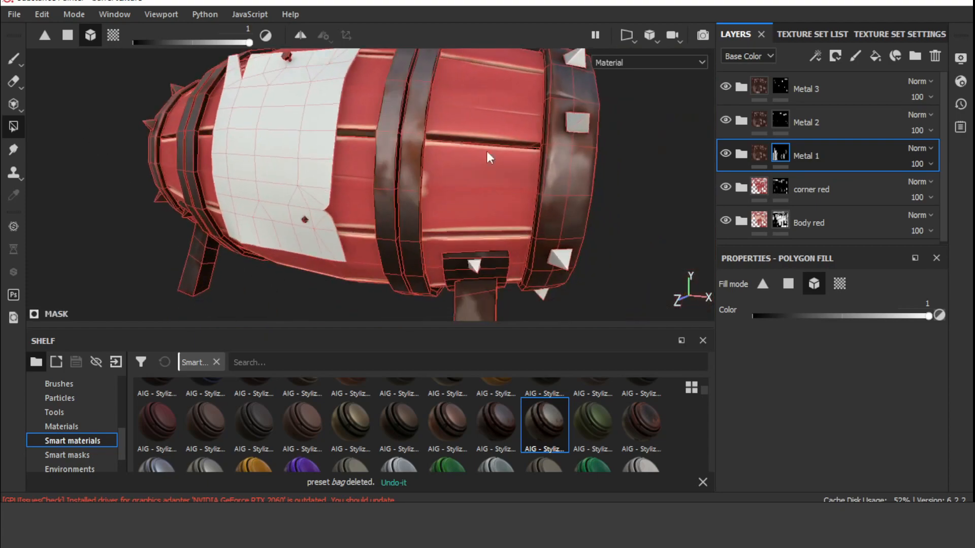
{"action": "left_click_drag", "start_coordinate": [584, 124], "coordinate": [477, 188], "text": "alt"}
{"action": "left_click", "coordinate": [496, 149]}
{"action": "left_click_drag", "start_coordinate": [496, 149], "coordinate": [457, 147], "text": "alt"}
{"action": "left_click", "coordinate": [759, 152]}
Set the opacity of the Rust layer in the Metal 1 folder to 36.
{"action": "scroll", "coordinate": [584, 142], "scroll_direction": "down", "scroll_amount": 4}
{"action": "left_click", "coordinate": [742, 153]}
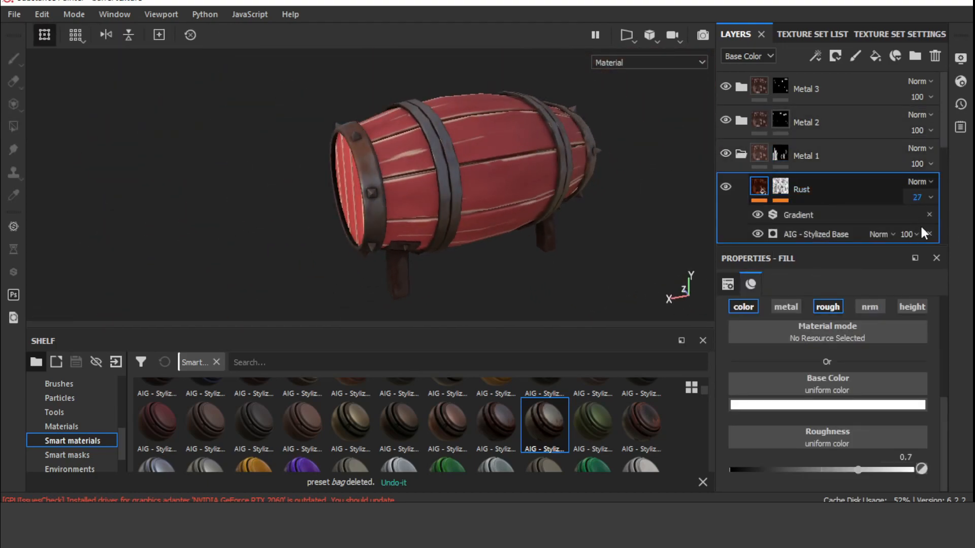
{"action": "left_click_drag", "start_coordinate": [913, 234], "coordinate": [926, 234]}
{"action": "left_click_drag", "start_coordinate": [612, 153], "coordinate": [586, 159], "text": "alt"}
{"action": "right_click_drag", "start_coordinate": [585, 159], "coordinate": [568, 137], "text": "alt"}
Set the opacity of Metal 1's orange fill layer to 47 and of its reddish-brown fill layer to 6.
{"action": "left_click_drag", "start_coordinate": [943, 141], "coordinate": [944, 180]}
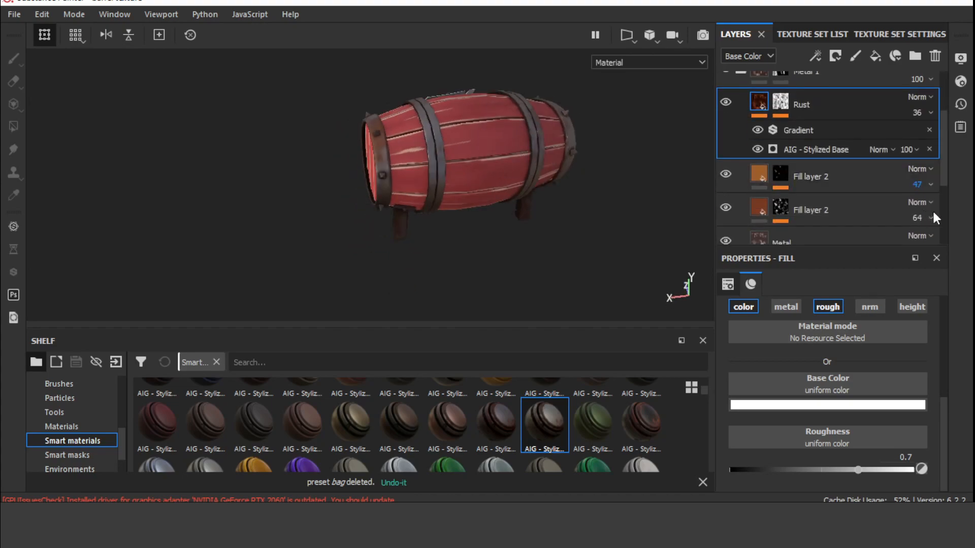
{"action": "left_click_drag", "start_coordinate": [675, 223], "coordinate": [583, 213], "text": "alt"}
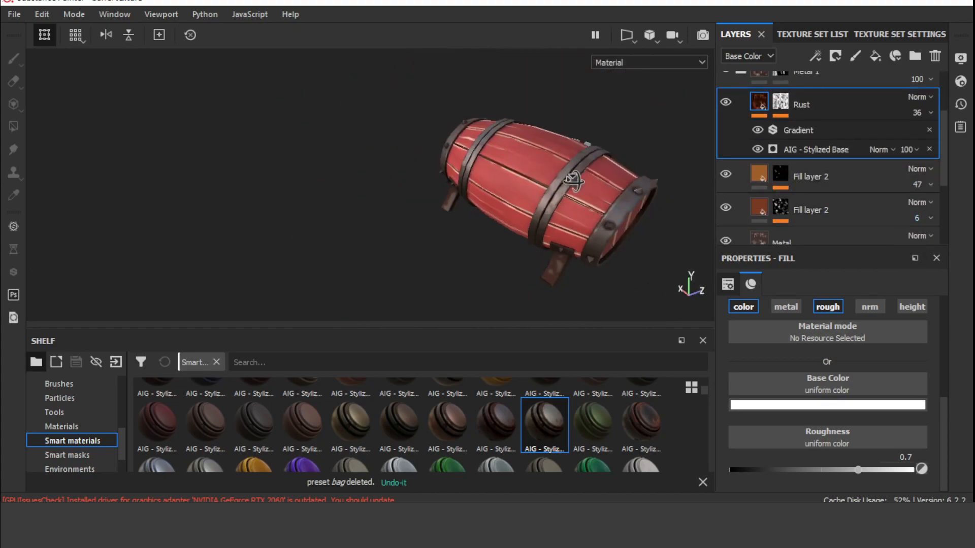
{"action": "right_click_drag", "start_coordinate": [584, 213], "coordinate": [574, 207], "text": "alt"}
{"action": "left_click_drag", "start_coordinate": [574, 207], "coordinate": [528, 203], "text": "alt"}
{"action": "left_click_drag", "start_coordinate": [943, 157], "coordinate": [944, 104]}
{"action": "left_click", "coordinate": [742, 154]}
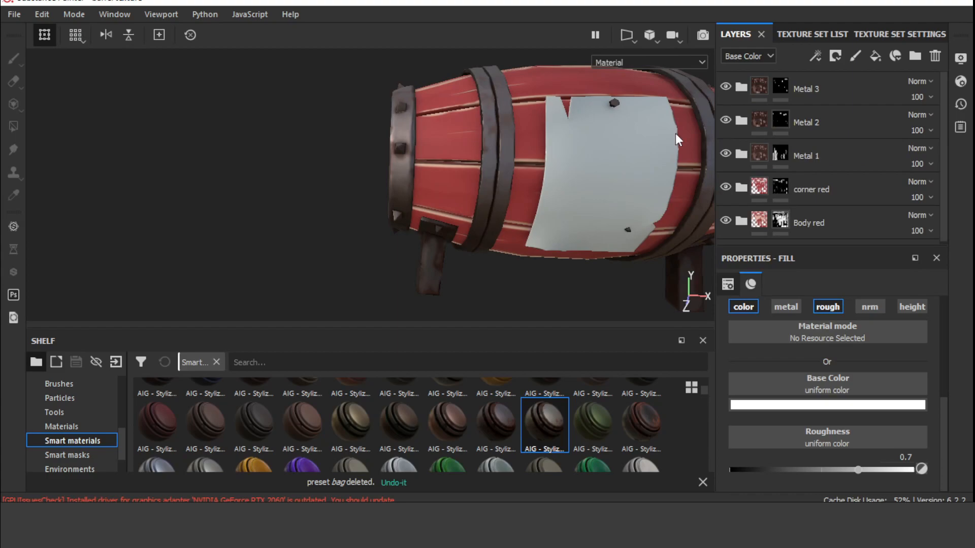
Group the Metal 1, Metal 2 and Metal 3 folders into one folder named dusty metal.
{"action": "left_click_drag", "start_coordinate": [457, 122], "coordinate": [500, 137], "text": "alt"}
{"action": "right_click_drag", "start_coordinate": [500, 137], "coordinate": [417, 97], "text": "alt"}
{"action": "left_click_drag", "start_coordinate": [417, 97], "coordinate": [360, 104], "text": "alt"}
{"action": "right_click_drag", "start_coordinate": [360, 104], "coordinate": [599, 203], "text": "alt"}
{"action": "left_click_drag", "start_coordinate": [599, 203], "coordinate": [665, 216], "text": "alt"}
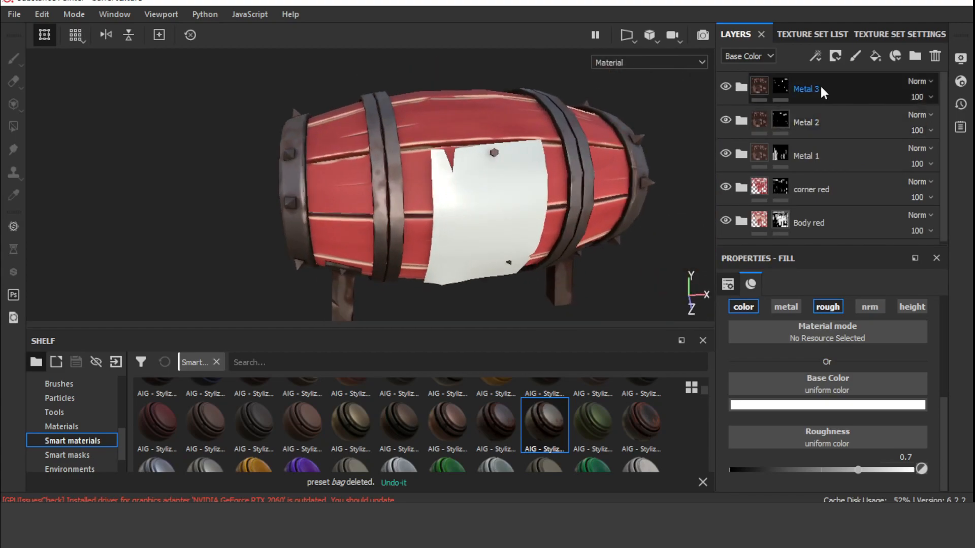
{"action": "left_click", "coordinate": [835, 90]}
{"action": "left_click", "coordinate": [811, 156], "text": "shift"}
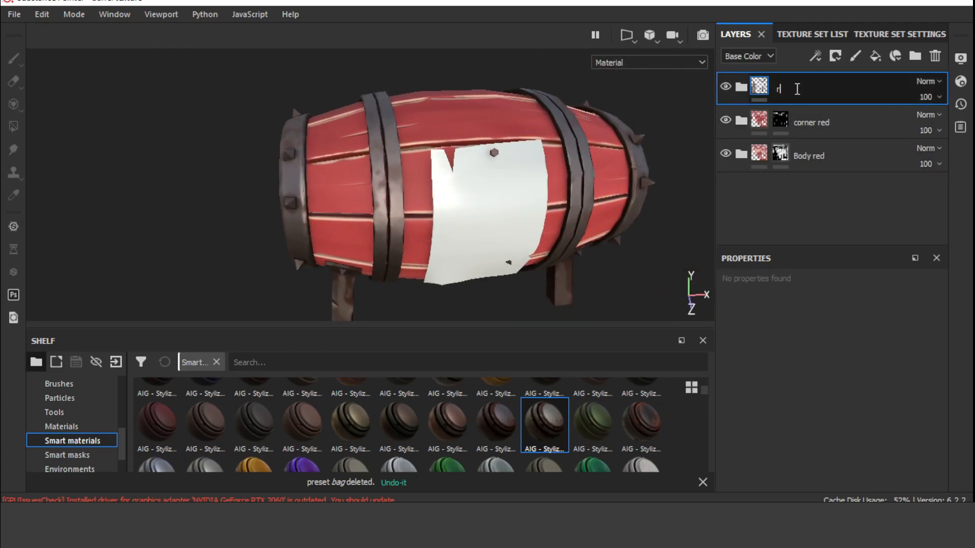
{"action": "type", "text": "metal"}
{"action": "key", "text": "Return"}
Create an empty folder named Paper above the dusty metal folder.
{"action": "left_click_drag", "start_coordinate": [616, 198], "coordinate": [563, 195], "text": "alt"}
{"action": "right_click_drag", "start_coordinate": [563, 195], "coordinate": [533, 183], "text": "alt"}
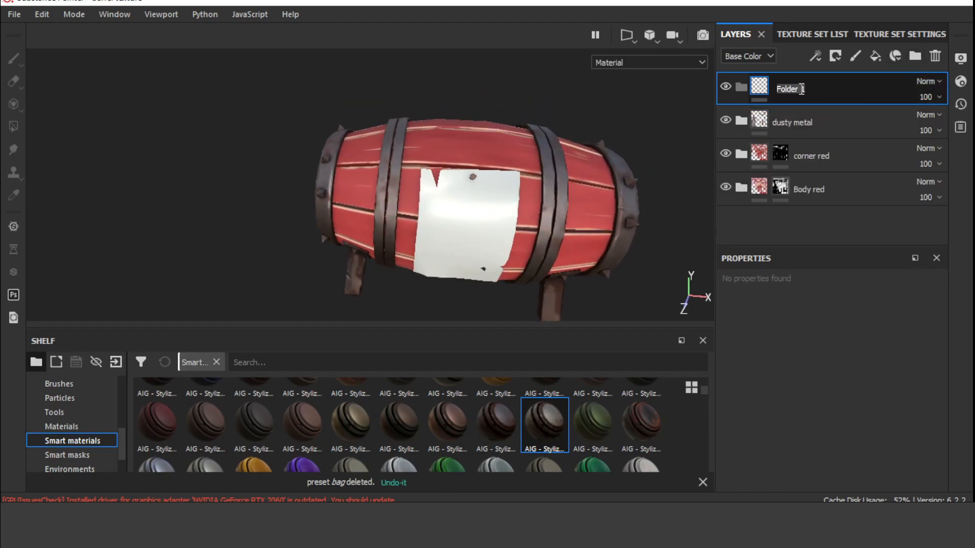
{"action": "type", "text": "r"}
{"action": "key", "text": "Return"}
Add a fill layer with only color and roughness, and mask it to the paper sheet with polygon fill.
{"action": "left_click", "coordinate": [875, 56]}
{"action": "left_click", "coordinate": [750, 307], "text": "alt"}
{"action": "left_click", "coordinate": [829, 328]}
{"action": "left_click", "coordinate": [835, 56]}
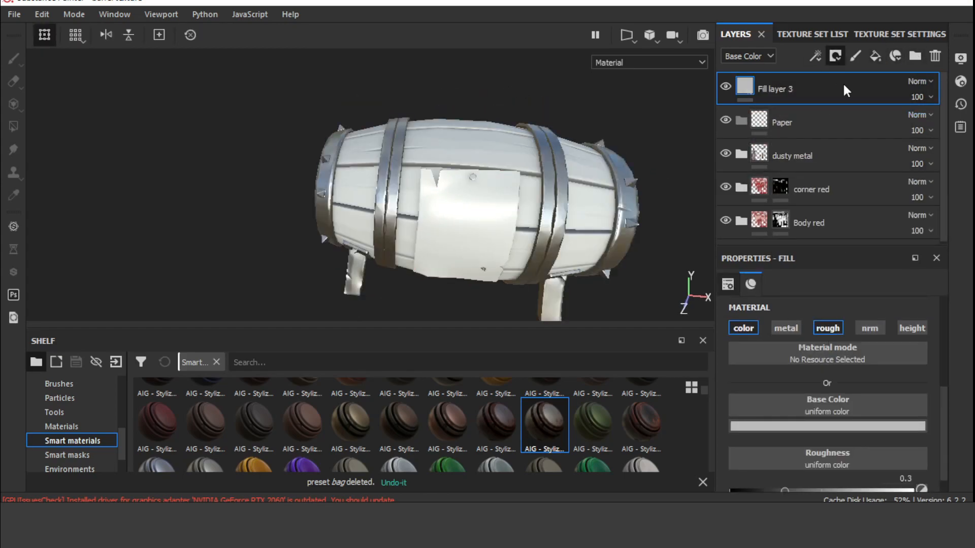
{"action": "left_click", "coordinate": [844, 87]}
{"action": "left_click", "coordinate": [13, 127]}
{"action": "left_click", "coordinate": [462, 176]}
Give the paper fill layer a pale beige base color and a roughness of 0.7.
{"action": "left_click", "coordinate": [745, 86]}
{"action": "right_click_drag", "start_coordinate": [427, 214], "coordinate": [489, 255], "text": "alt"}
{"action": "middle_click_drag", "start_coordinate": [489, 255], "coordinate": [506, 201], "text": "alt"}
{"action": "mouse_move", "coordinate": [827, 427]}
{"action": "left_mouse_down"}
{"action": "mouse_move", "coordinate": [293, 143]}
{"action": "mouse_move", "coordinate": [341, 185]}
{"action": "mouse_move", "coordinate": [401, 173]}
{"action": "left_mouse_up"}
{"action": "scroll", "coordinate": [903, 457], "scroll_direction": "down", "scroll_amount": 1}
{"action": "right_click_drag", "start_coordinate": [457, 198], "coordinate": [518, 212], "text": "alt"}
{"action": "left_click_drag", "start_coordinate": [518, 211], "coordinate": [553, 198], "text": "alt"}
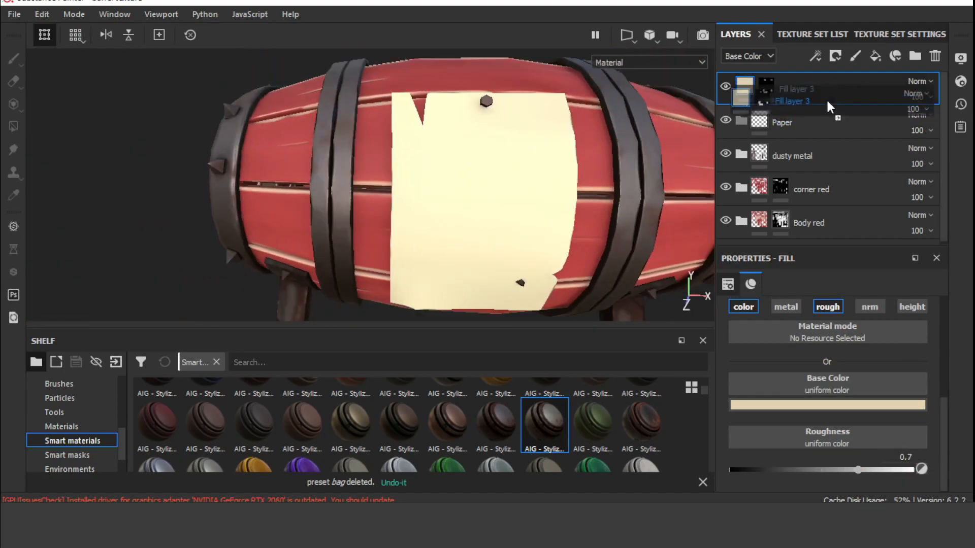
Move the paper fill layer into the Paper folder without its mask, and mask the folder to the paper sheet.
{"action": "left_click", "coordinate": [781, 119]}
{"action": "right_click", "coordinate": [780, 119]}
{"action": "left_click", "coordinate": [807, 133]}
{"action": "left_click", "coordinate": [790, 90]}
{"action": "left_click", "coordinate": [835, 56]}
{"action": "left_click", "coordinate": [844, 88]}
{"action": "left_click", "coordinate": [477, 193]}
Darken the paper's base beige, duplicate that fill layer, and set the copy to Multiply with a lighter cream color.
{"action": "left_click", "coordinate": [13, 59]}
{"action": "left_click", "coordinate": [795, 123]}
{"action": "left_click", "coordinate": [954, 279]}
{"action": "right_click_drag", "start_coordinate": [477, 201], "coordinate": [455, 191], "text": "alt"}
{"action": "left_click_drag", "start_coordinate": [455, 191], "coordinate": [472, 195], "text": "alt"}
{"action": "key", "text": "ctrl+d"}
{"action": "left_click", "coordinate": [921, 116]}
{"action": "left_click", "coordinate": [934, 56]}
{"action": "right_click_drag", "start_coordinate": [457, 196], "coordinate": [492, 203], "text": "alt"}
{"action": "left_click", "coordinate": [827, 405]}
{"action": "left_click", "coordinate": [788, 259]}
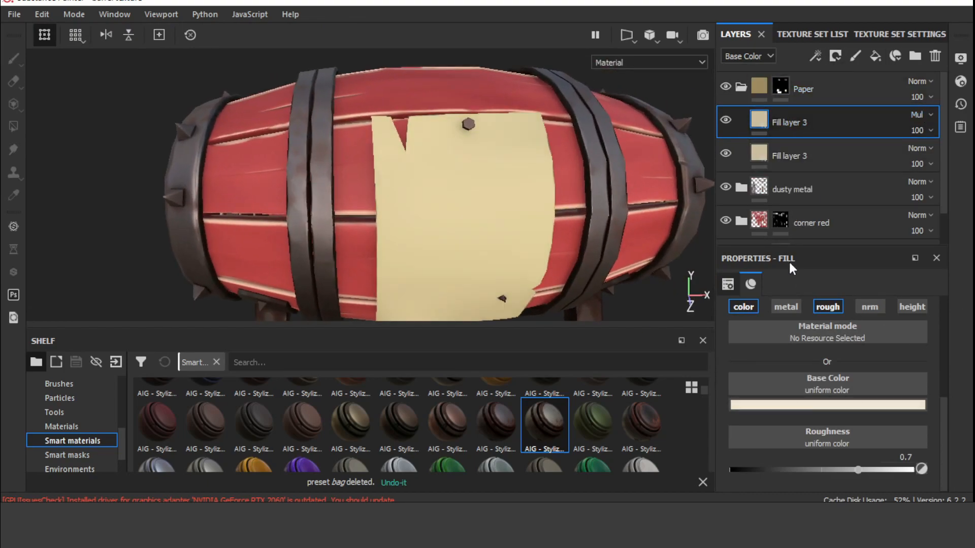
Mask the Multiply paper layer with a Curvature generator and set its Global Balance to 0.53.
{"action": "left_click", "coordinate": [835, 56]}
{"action": "left_click", "coordinate": [858, 85]}
{"action": "left_click", "coordinate": [815, 56]}
{"action": "left_click", "coordinate": [838, 71]}
{"action": "mouse_move", "coordinate": [833, 428]}
{"action": "left_mouse_down"}
{"action": "mouse_move", "coordinate": [870, 429]}
{"action": "mouse_move", "coordinate": [839, 428]}
{"action": "left_mouse_up"}
{"action": "right_click_drag", "start_coordinate": [538, 175], "coordinate": [578, 185], "text": "alt"}
{"action": "left_click_drag", "start_coordinate": [579, 185], "coordinate": [644, 214], "text": "alt"}
{"action": "right_click_drag", "start_coordinate": [644, 214], "coordinate": [528, 152], "text": "alt"}
{"action": "left_click_drag", "start_coordinate": [528, 152], "coordinate": [461, 112], "text": "alt"}
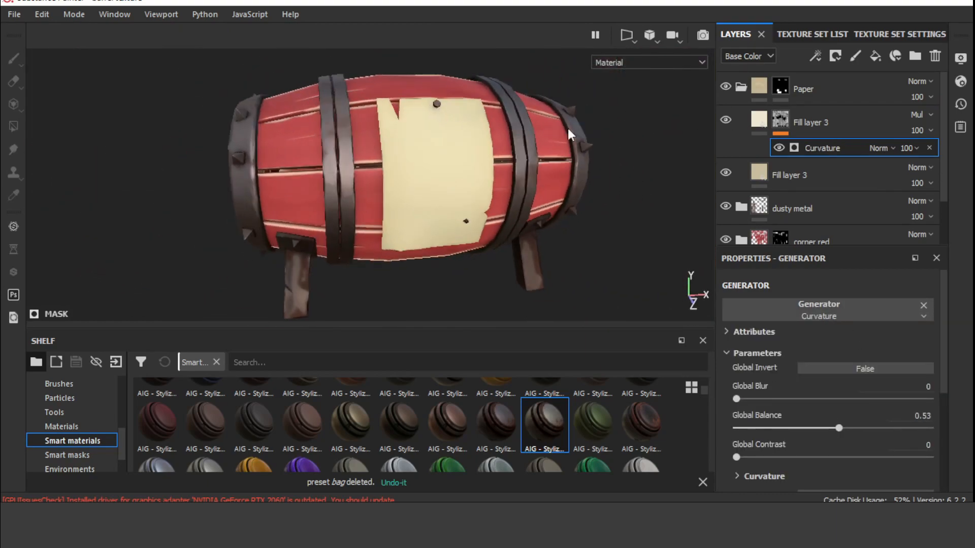
{"action": "right_click_drag", "start_coordinate": [461, 112], "coordinate": [513, 133], "text": "alt"}
Duplicate the curvature-masked Multiply layer and raise the Curvature Global Balance of the lower copy.
{"action": "left_click", "coordinate": [782, 124]}
{"action": "key", "text": "ctrl+d"}
{"action": "right_click_drag", "start_coordinate": [490, 178], "coordinate": [540, 207], "text": "alt"}
{"action": "left_click_drag", "start_coordinate": [539, 207], "coordinate": [457, 168], "text": "alt"}
{"action": "right_click_drag", "start_coordinate": [457, 168], "coordinate": [393, 124], "text": "alt"}
{"action": "left_click_drag", "start_coordinate": [395, 125], "coordinate": [476, 135], "text": "alt"}
{"action": "middle_click_drag", "start_coordinate": [477, 135], "coordinate": [386, 137], "text": "alt"}
{"action": "right_click_drag", "start_coordinate": [386, 137], "coordinate": [447, 162], "text": "alt"}
{"action": "left_click", "coordinate": [823, 201]}
{"action": "left_click_drag", "start_coordinate": [838, 428], "coordinate": [876, 430]}
Examine the paper's edge shading and the barrel from several angles.
{"action": "right_click_drag", "start_coordinate": [487, 158], "coordinate": [406, 96], "text": "alt"}
{"action": "left_click_drag", "start_coordinate": [407, 96], "coordinate": [571, 230], "text": "alt"}
{"action": "right_click_drag", "start_coordinate": [571, 230], "coordinate": [477, 163], "text": "alt"}
{"action": "left_click_drag", "start_coordinate": [477, 163], "coordinate": [550, 165], "text": "alt"}
{"action": "right_click_drag", "start_coordinate": [551, 166], "coordinate": [616, 249], "text": "alt"}
{"action": "left_click_drag", "start_coordinate": [617, 248], "coordinate": [577, 229], "text": "alt"}
{"action": "right_click_drag", "start_coordinate": [577, 228], "coordinate": [457, 173], "text": "alt"}
{"action": "left_click_drag", "start_coordinate": [457, 173], "coordinate": [515, 206], "text": "alt"}
{"action": "scroll", "coordinate": [112, 445], "scroll_direction": "down", "scroll_amount": 1}
{"action": "right_click_drag", "start_coordinate": [513, 218], "coordinate": [462, 172], "text": "alt"}
{"action": "left_click_drag", "start_coordinate": [462, 172], "coordinate": [579, 117], "text": "alt"}
{"action": "right_click_drag", "start_coordinate": [579, 117], "coordinate": [604, 132], "text": "alt"}
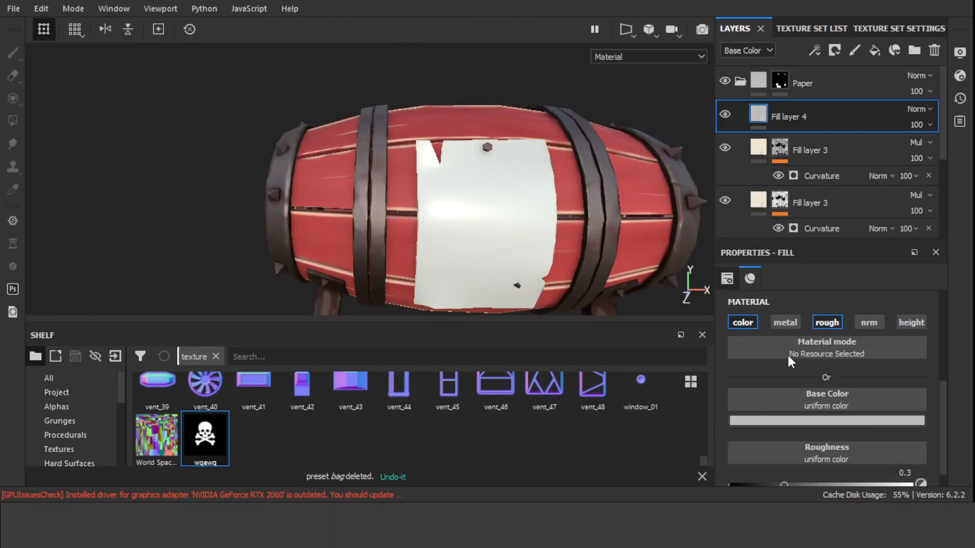
Make Fill layer 4 dark with roughness 0.7, and paint a skull and crossbones into its black mask through the wqewq stencil.
{"action": "left_click_drag", "start_coordinate": [783, 485], "coordinate": [858, 483]}
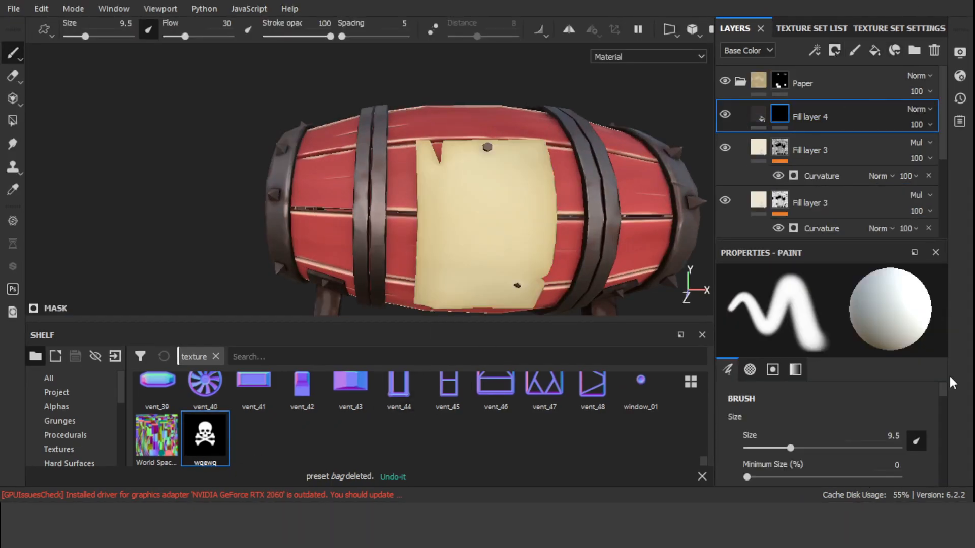
{"action": "left_click_drag", "start_coordinate": [821, 446], "coordinate": [822, 443]}
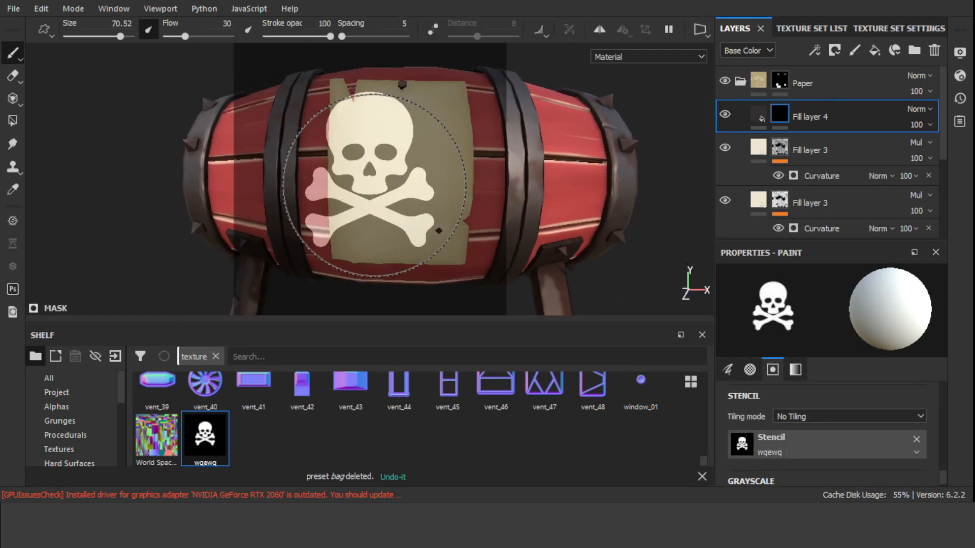
{"action": "middle_click_drag", "start_coordinate": [374, 185], "coordinate": [346, 187], "text": "alt"}
{"action": "mouse_move", "coordinate": [529, 175]}
{"action": "right_mouse_down", "text": "alt"}
{"action": "mouse_move", "coordinate": [486, 196]}
{"action": "mouse_move", "coordinate": [537, 181]}
{"action": "mouse_move", "coordinate": [529, 181]}
{"action": "right_mouse_up", "text": "alt"}
{"action": "mouse_move", "coordinate": [449, 170]}
{"action": "left_mouse_down"}
{"action": "mouse_move", "coordinate": [414, 186]}
{"action": "mouse_move", "coordinate": [406, 178]}
{"action": "left_mouse_up"}
{"action": "left_click", "coordinate": [757, 114]}
{"action": "right_click_drag", "start_coordinate": [512, 167], "coordinate": [396, 198], "text": "alt"}
{"action": "mouse_move", "coordinate": [396, 198]}
{"action": "left_mouse_down", "text": "alt"}
{"action": "mouse_move", "coordinate": [328, 206]}
{"action": "mouse_move", "coordinate": [391, 203]}
{"action": "left_mouse_up", "text": "alt"}
{"action": "right_click_drag", "start_coordinate": [391, 203], "coordinate": [501, 223], "text": "alt"}
{"action": "middle_click_drag", "start_coordinate": [500, 223], "coordinate": [504, 152], "text": "alt"}
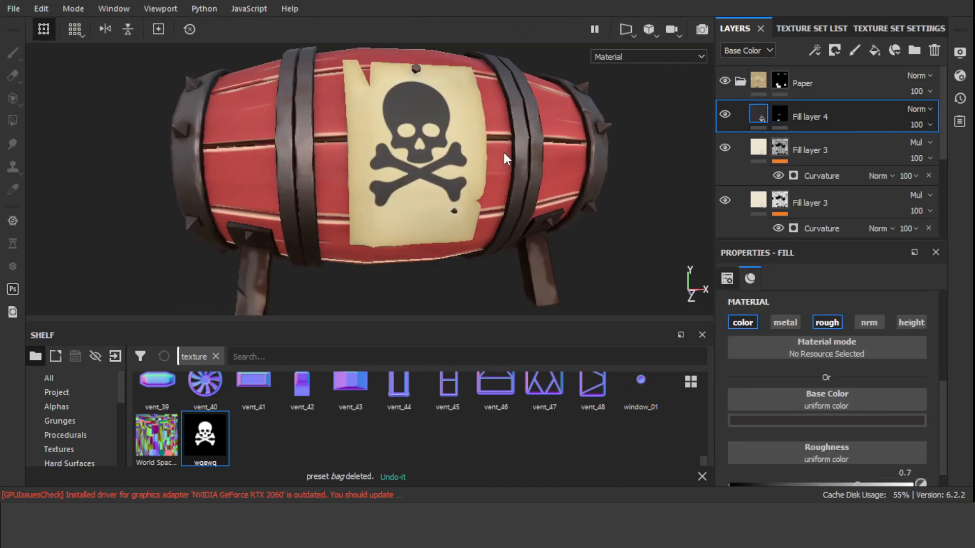
Clear the skull stencil and fade parts of the skull and crossbones in the mask with the Cement 1 brush at grayscale 0.
{"action": "left_click", "coordinate": [779, 114]}
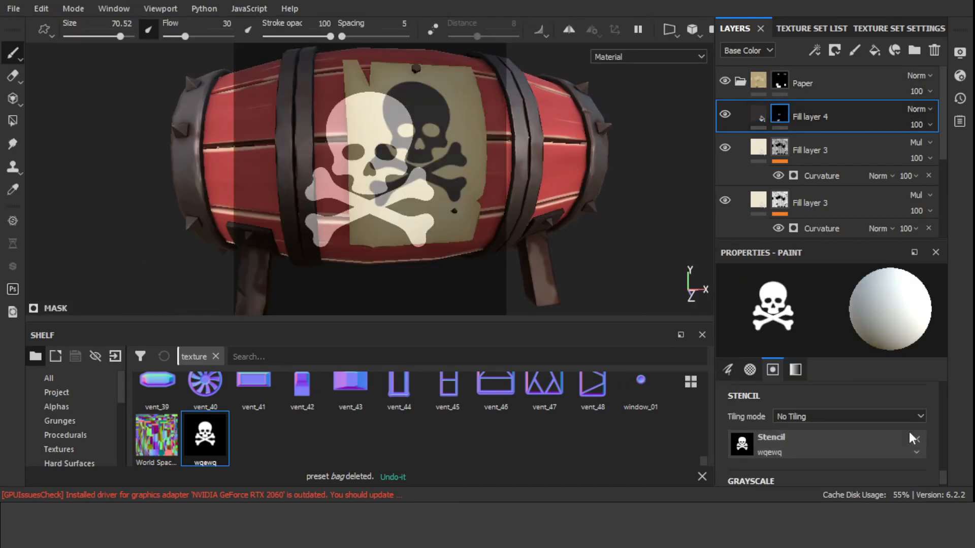
{"action": "left_click", "coordinate": [917, 439]}
{"action": "right_click_drag", "start_coordinate": [571, 206], "coordinate": [531, 219], "text": "alt"}
{"action": "scroll", "coordinate": [116, 436], "scroll_direction": "up", "scroll_amount": 1}
{"action": "left_click", "coordinate": [100, 407]}
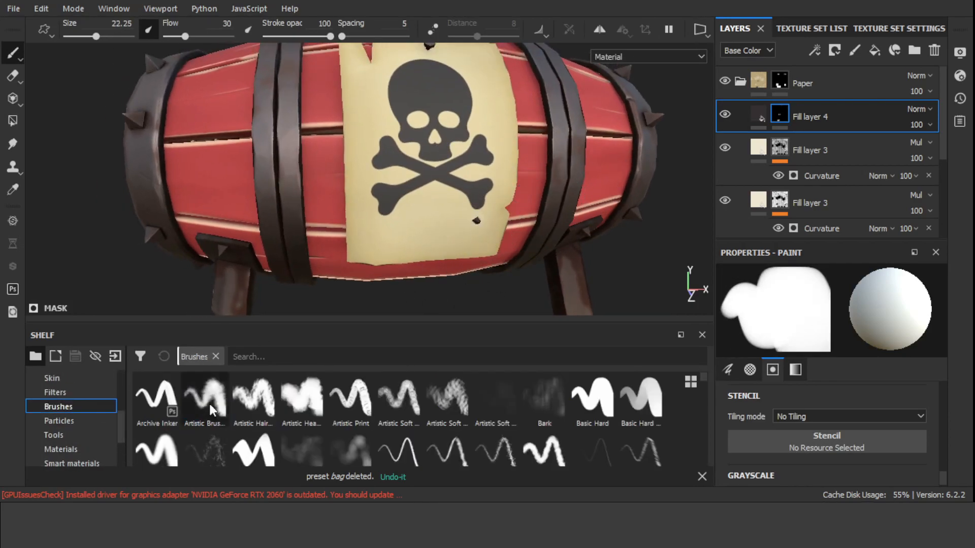
{"action": "left_click", "coordinate": [301, 449]}
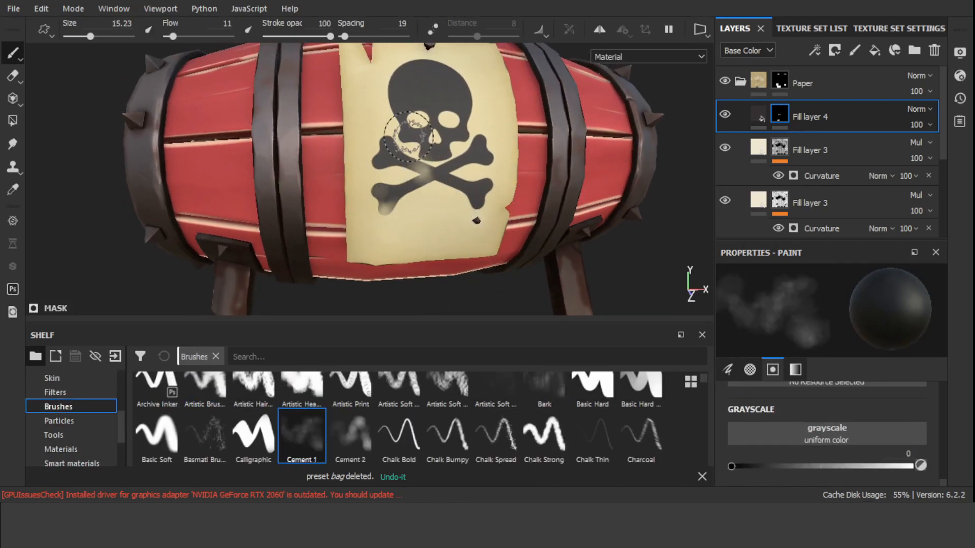
{"action": "left_click_drag", "start_coordinate": [359, 152], "coordinate": [445, 186], "text": "alt"}
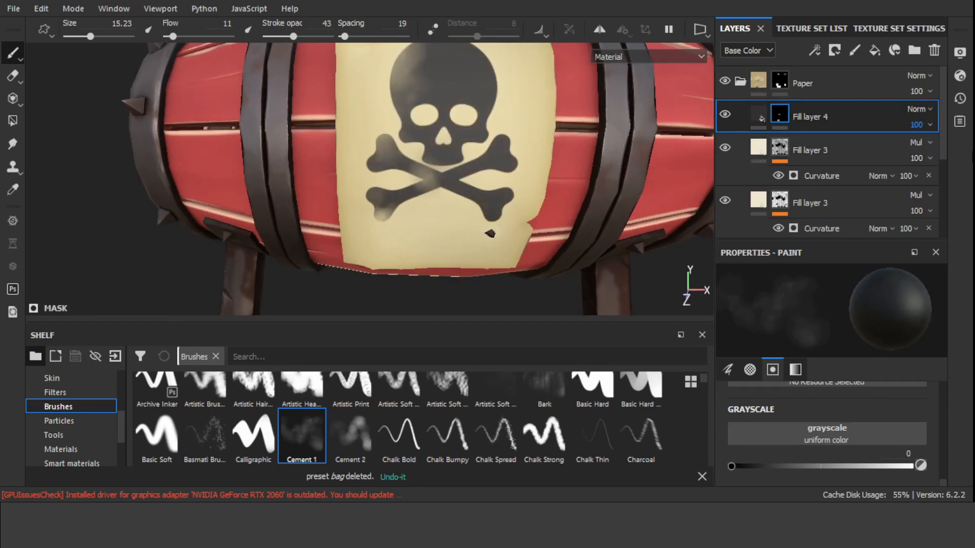
Set Fill layer 4 to Multiply and wear away more of the skull and bones with a smaller Cement 1 brush.
{"action": "scroll", "coordinate": [490, 109], "scroll_direction": "up", "scroll_amount": 3}
{"action": "right_click_drag", "start_coordinate": [528, 133], "coordinate": [369, 425], "text": "alt"}
{"action": "middle_click_drag", "start_coordinate": [481, 163], "coordinate": [421, 54], "text": "alt"}
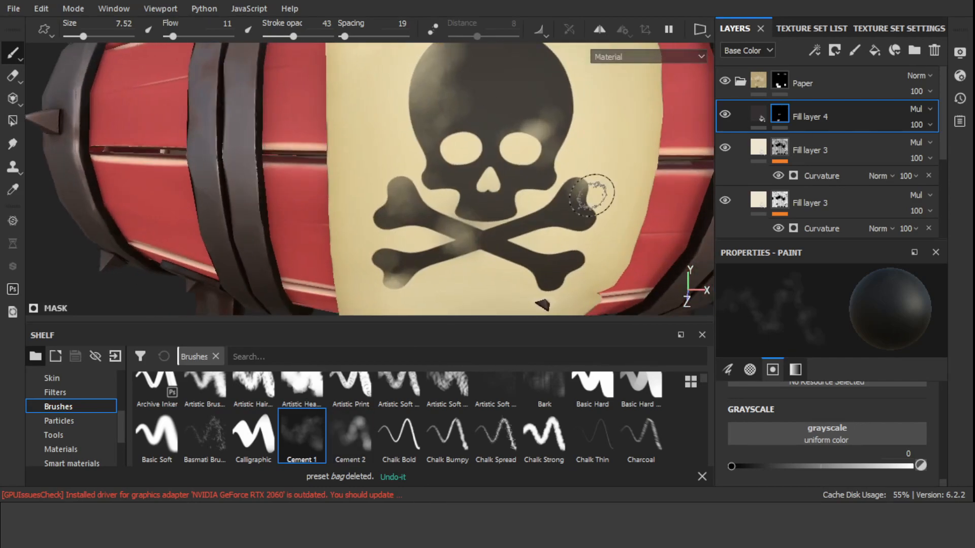
{"action": "left_click_drag", "start_coordinate": [452, 255], "coordinate": [470, 237]}
{"action": "scroll", "coordinate": [470, 237], "scroll_direction": "down", "scroll_amount": 2}
{"action": "mouse_move", "coordinate": [472, 233]}
{"action": "left_mouse_down", "text": "alt"}
{"action": "mouse_move", "coordinate": [496, 166]}
{"action": "mouse_move", "coordinate": [599, 315]}
{"action": "left_mouse_up", "text": "alt"}
{"action": "scroll", "coordinate": [640, 431], "scroll_direction": "up", "scroll_amount": 1}
{"action": "scroll", "coordinate": [558, 214], "scroll_direction": "down", "scroll_amount": 3}
{"action": "middle_click_drag", "start_coordinate": [513, 180], "coordinate": [470, 139], "text": "alt"}
{"action": "left_click_drag", "start_coordinate": [470, 139], "coordinate": [624, 171], "text": "alt"}
{"action": "middle_click_drag", "start_coordinate": [406, 152], "coordinate": [496, 200], "text": "alt"}
{"action": "left_click_drag", "start_coordinate": [496, 200], "coordinate": [353, 185], "text": "alt"}
{"action": "middle_click_drag", "start_coordinate": [518, 262], "coordinate": [396, 197], "text": "alt"}
{"action": "left_click_drag", "start_coordinate": [396, 197], "coordinate": [490, 200], "text": "alt"}
{"action": "right_click_drag", "start_coordinate": [490, 200], "coordinate": [372, 451], "text": "alt"}
Erode the outer edge of the skull's cranium with the Cement 2 brush.
{"action": "left_click", "coordinate": [358, 449]}
{"action": "left_click_drag", "start_coordinate": [443, 225], "coordinate": [404, 181], "text": "alt"}
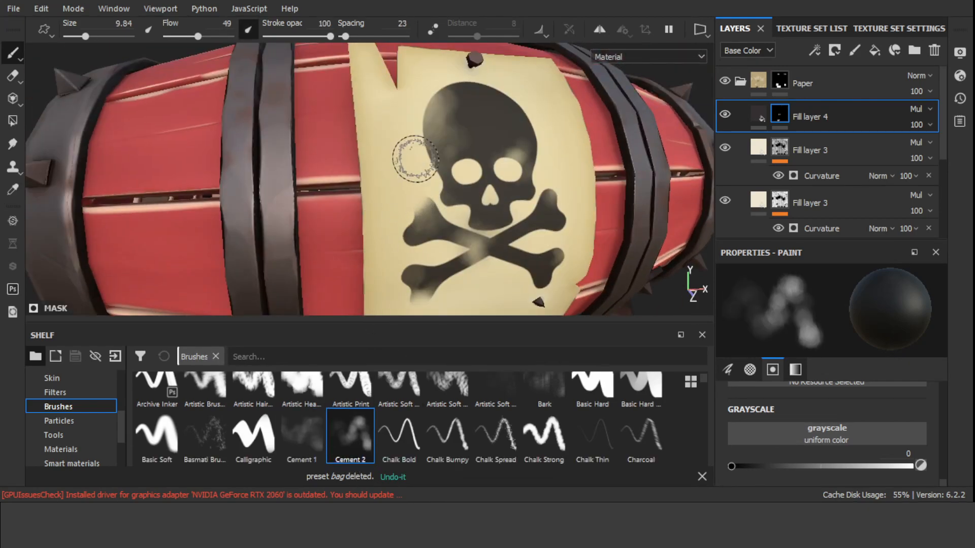
{"action": "left_click_drag", "start_coordinate": [446, 72], "coordinate": [422, 96], "text": "alt"}
{"action": "right_click_drag", "start_coordinate": [422, 96], "coordinate": [433, 143], "text": "alt"}
Try other brushes, and soften the worn skull areas with Cement 1 at a stroke opacity of 26.
{"action": "left_click", "coordinate": [449, 436]}
{"action": "left_click", "coordinate": [495, 392]}
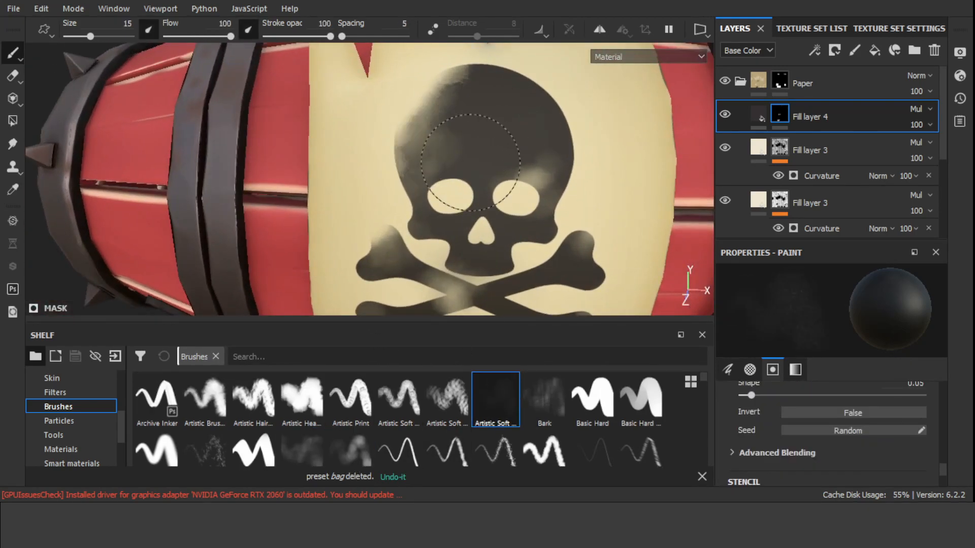
{"action": "left_click", "coordinate": [301, 449]}
{"action": "mouse_move", "coordinate": [444, 51]}
{"action": "right_mouse_down", "text": "ctrl"}
{"action": "mouse_move", "coordinate": [424, 104]}
{"action": "mouse_move", "coordinate": [439, 39]}
{"action": "right_mouse_up", "text": "ctrl"}
{"action": "left_click_drag", "start_coordinate": [609, 150], "coordinate": [574, 139], "text": "alt"}
{"action": "right_click_drag", "start_coordinate": [574, 139], "coordinate": [533, 221], "text": "alt"}
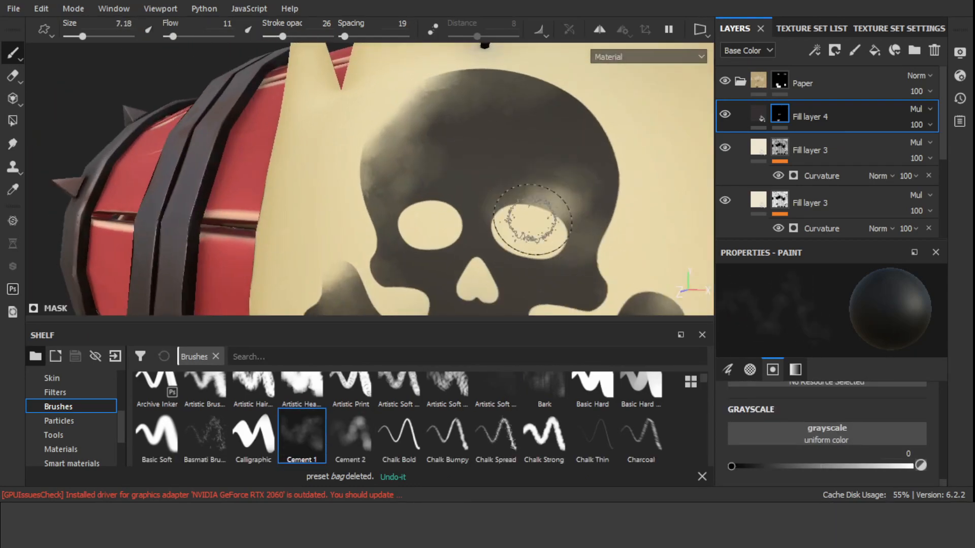
{"action": "right_click_drag", "start_coordinate": [469, 258], "coordinate": [440, 213], "text": "alt"}
{"action": "left_click_drag", "start_coordinate": [441, 213], "coordinate": [463, 215], "text": "alt"}
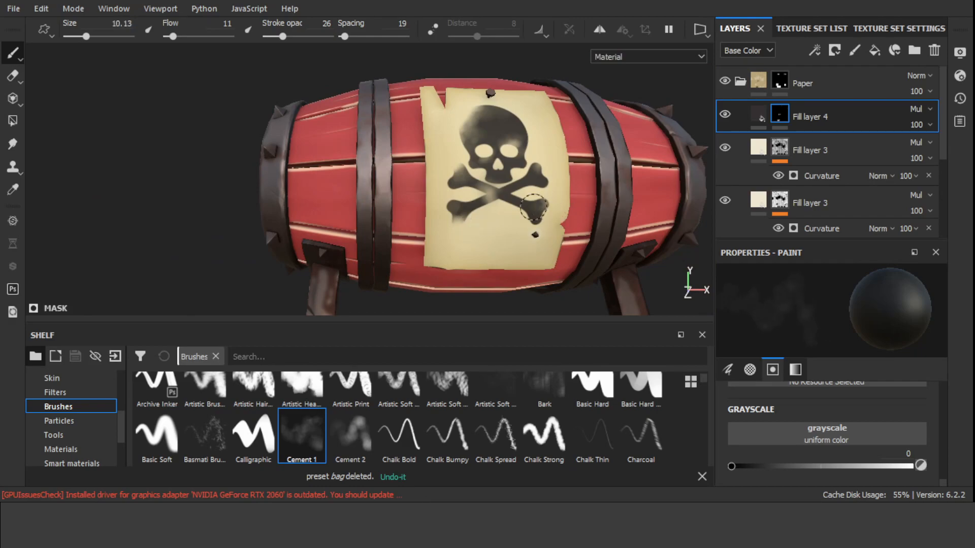
{"action": "right_click_drag", "start_coordinate": [548, 196], "coordinate": [538, 163], "text": "alt"}
{"action": "left_click_drag", "start_coordinate": [538, 163], "coordinate": [553, 140], "text": "alt"}
{"action": "right_click_drag", "start_coordinate": [554, 140], "coordinate": [563, 181], "text": "alt"}
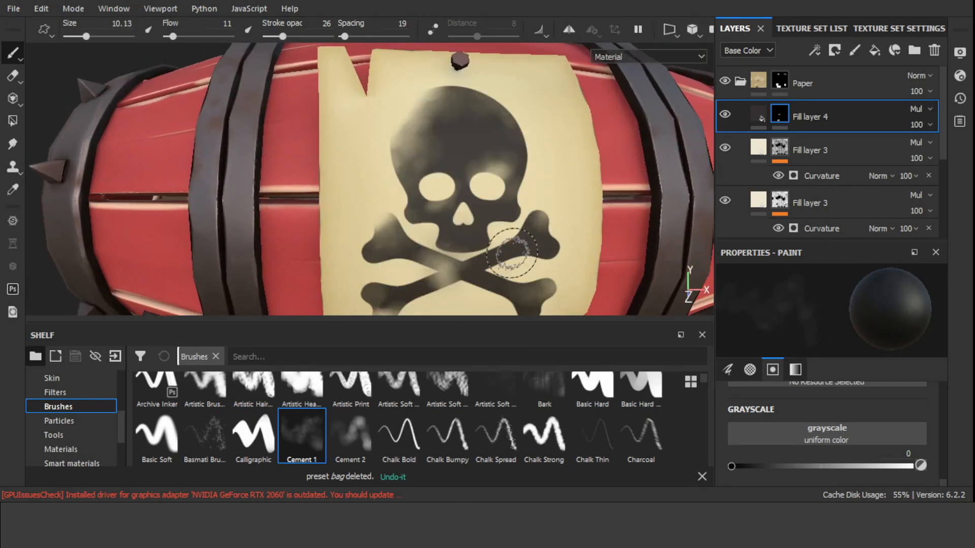
Try to erase parts of the skull and crossbones from the mask with the Basic Soft brush.
{"action": "left_click", "coordinate": [156, 436]}
{"action": "right_click_drag", "start_coordinate": [406, 167], "coordinate": [419, 143], "text": "alt"}
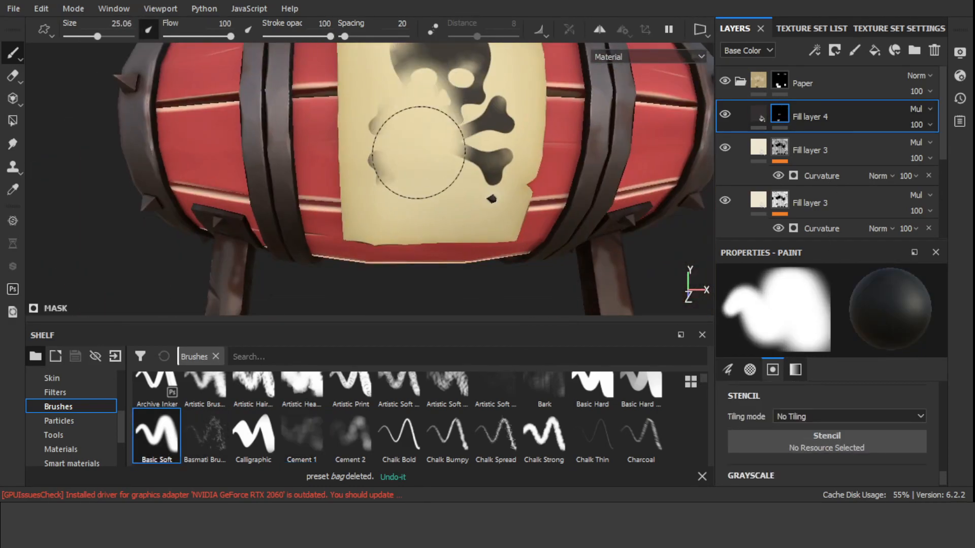
{"action": "mouse_move", "coordinate": [459, 170]}
{"action": "right_mouse_down", "text": "alt"}
{"action": "mouse_move", "coordinate": [488, 203]}
{"action": "mouse_move", "coordinate": [450, 198]}
{"action": "right_mouse_up", "text": "alt"}
{"action": "left_click_drag", "start_coordinate": [544, 175], "coordinate": [551, 190]}
{"action": "mouse_move", "coordinate": [550, 219]}
{"action": "right_mouse_down", "text": "alt"}
{"action": "mouse_move", "coordinate": [528, 187]}
{"action": "mouse_move", "coordinate": [533, 167]}
{"action": "right_mouse_up", "text": "alt"}
{"action": "mouse_move", "coordinate": [533, 167]}
{"action": "left_mouse_down", "text": "alt"}
{"action": "mouse_move", "coordinate": [579, 143]}
{"action": "mouse_move", "coordinate": [441, 147]}
{"action": "left_mouse_up", "text": "alt"}
{"action": "right_click_drag", "start_coordinate": [442, 147], "coordinate": [396, 89], "text": "alt"}
{"action": "left_click_drag", "start_coordinate": [396, 89], "coordinate": [523, 101], "text": "alt"}
{"action": "mouse_move", "coordinate": [523, 102]}
{"action": "right_mouse_down", "text": "alt"}
{"action": "mouse_move", "coordinate": [554, 203]}
{"action": "mouse_move", "coordinate": [612, 308]}
{"action": "mouse_move", "coordinate": [574, 269]}
{"action": "right_mouse_up", "text": "alt"}
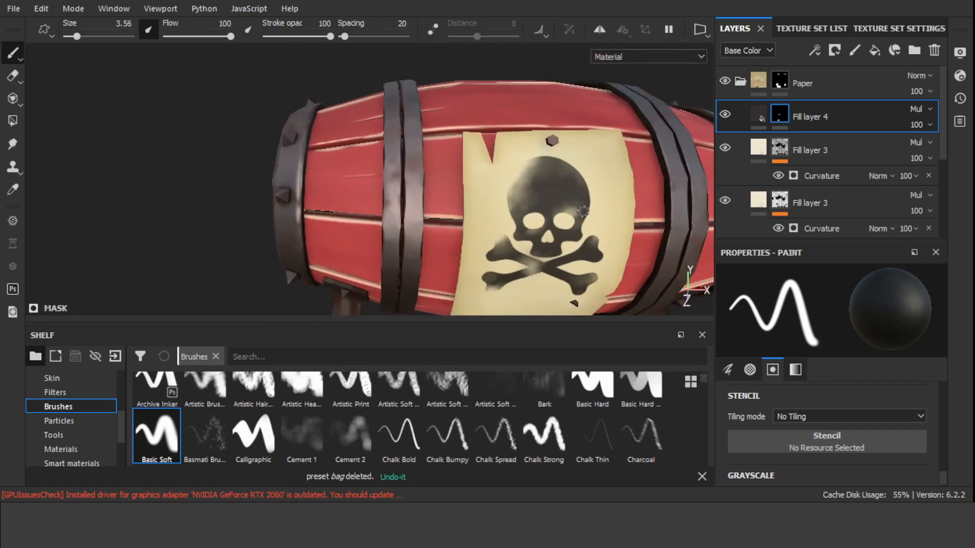
{"action": "left_click_drag", "start_coordinate": [574, 269], "coordinate": [528, 254], "text": "alt"}
Add a second dark Multiply fill layer with a black mask and paint faint grime on the paper using Cement 1 at grayscale 1.
{"action": "left_click", "coordinate": [304, 437]}
{"action": "left_click_drag", "start_coordinate": [447, 265], "coordinate": [414, 266]}
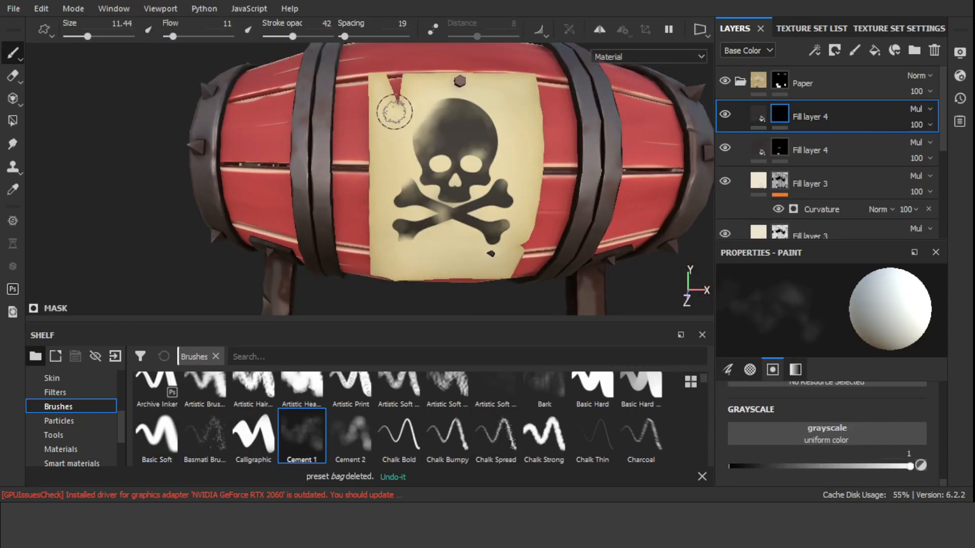
{"action": "right_click_drag", "start_coordinate": [390, 110], "coordinate": [414, 202], "text": "alt"}
{"action": "middle_click_drag", "start_coordinate": [413, 203], "coordinate": [376, 54], "text": "alt"}
{"action": "right_click_drag", "start_coordinate": [424, 202], "coordinate": [402, 202], "text": "ctrl"}
{"action": "middle_click_drag", "start_coordinate": [430, 99], "coordinate": [420, 213], "text": "alt"}
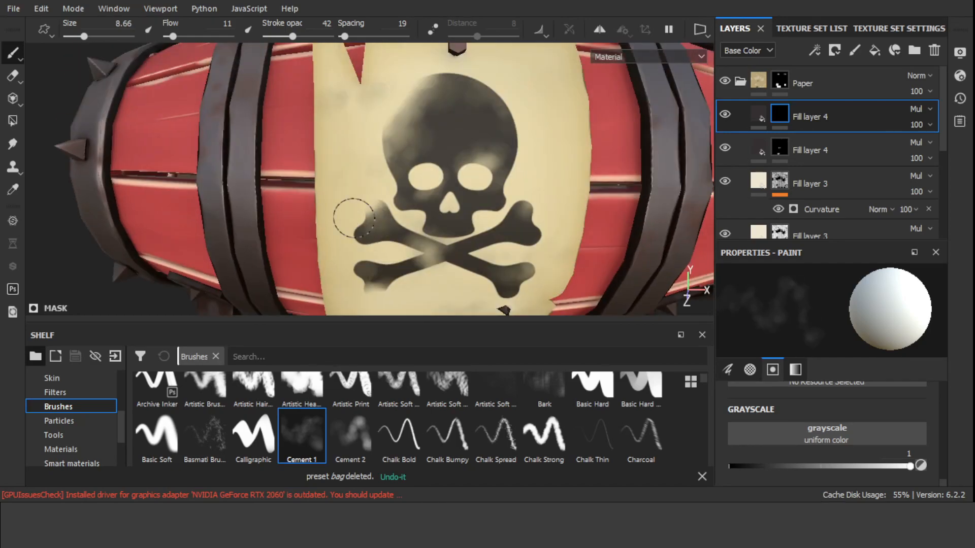
{"action": "middle_click_drag", "start_coordinate": [525, 85], "coordinate": [475, 183], "text": "alt"}
{"action": "right_click_drag", "start_coordinate": [574, 231], "coordinate": [465, 127], "text": "alt"}
{"action": "left_click_drag", "start_coordinate": [464, 127], "coordinate": [471, 146], "text": "alt"}
{"action": "middle_click_drag", "start_coordinate": [472, 146], "coordinate": [462, 155], "text": "alt"}
{"action": "left_click_drag", "start_coordinate": [462, 155], "coordinate": [436, 167], "text": "alt"}
Open the opacity setting of the upper Fill layer 4 and collapse the Paper folder.
{"action": "left_click", "coordinate": [928, 127]}
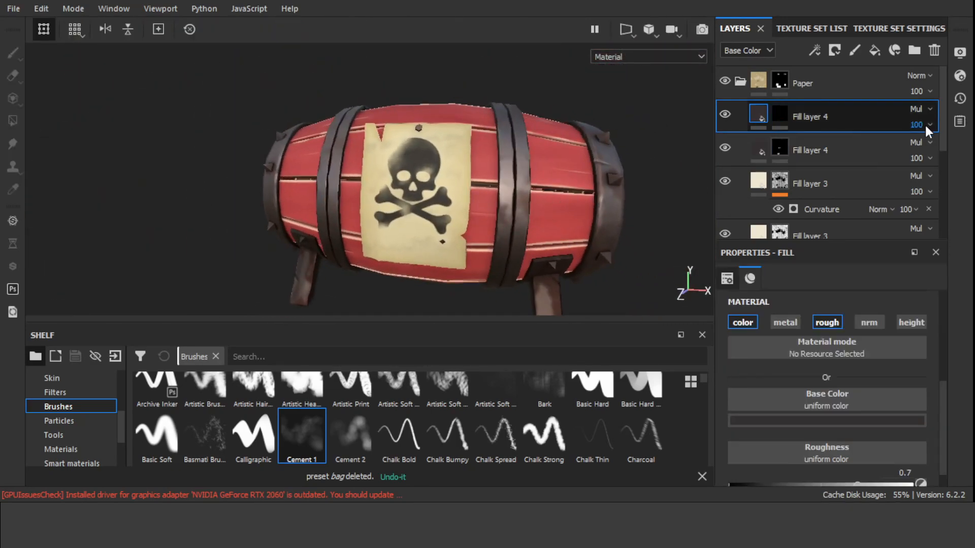
{"action": "left_click_drag", "start_coordinate": [630, 203], "coordinate": [570, 233], "text": "alt"}
{"action": "right_click_drag", "start_coordinate": [570, 233], "coordinate": [500, 168], "text": "alt"}
{"action": "left_click_drag", "start_coordinate": [500, 167], "coordinate": [472, 186], "text": "alt"}
{"action": "right_click_drag", "start_coordinate": [472, 185], "coordinate": [508, 203], "text": "alt"}
{"action": "middle_click_drag", "start_coordinate": [507, 203], "coordinate": [376, 186], "text": "alt"}
{"action": "left_click", "coordinate": [740, 81]}
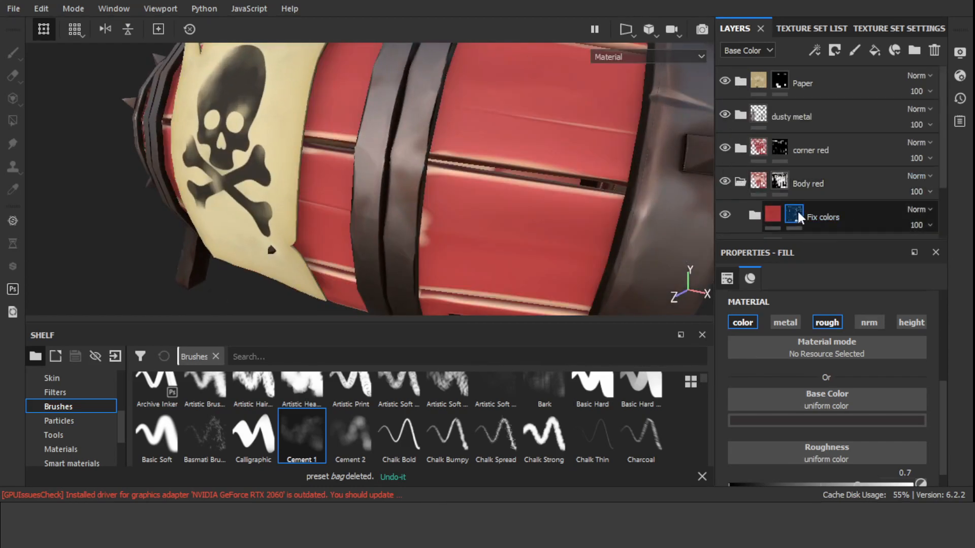
Select the Fix colors folder's mask and examine the whole textured barrel from several angles and distances.
{"action": "left_click", "coordinate": [799, 218]}
{"action": "right_click_drag", "start_coordinate": [418, 213], "coordinate": [355, 152], "text": "alt"}
{"action": "left_click_drag", "start_coordinate": [355, 152], "coordinate": [431, 173], "text": "alt"}
{"action": "left_click_drag", "start_coordinate": [508, 173], "coordinate": [457, 178], "text": "alt"}
{"action": "middle_click_drag", "start_coordinate": [457, 177], "coordinate": [420, 166], "text": "alt"}
{"action": "left_click_drag", "start_coordinate": [420, 166], "coordinate": [487, 203], "text": "alt"}
{"action": "middle_click_drag", "start_coordinate": [487, 203], "coordinate": [550, 282], "text": "alt"}
{"action": "right_click_drag", "start_coordinate": [549, 282], "coordinate": [477, 203], "text": "alt"}
{"action": "left_click_drag", "start_coordinate": [477, 203], "coordinate": [485, 143], "text": "alt"}
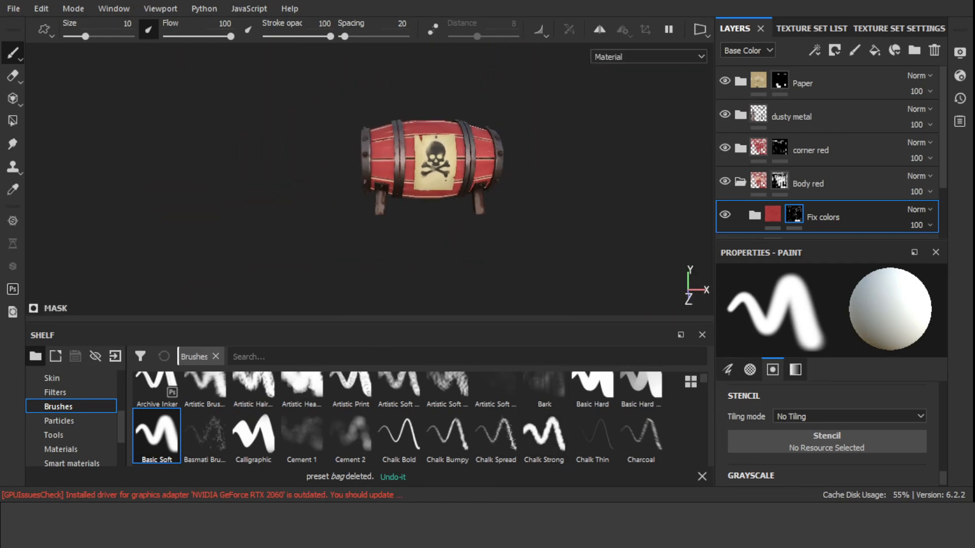
{"action": "left_click_drag", "start_coordinate": [276, 254], "coordinate": [348, 270], "text": "alt"}
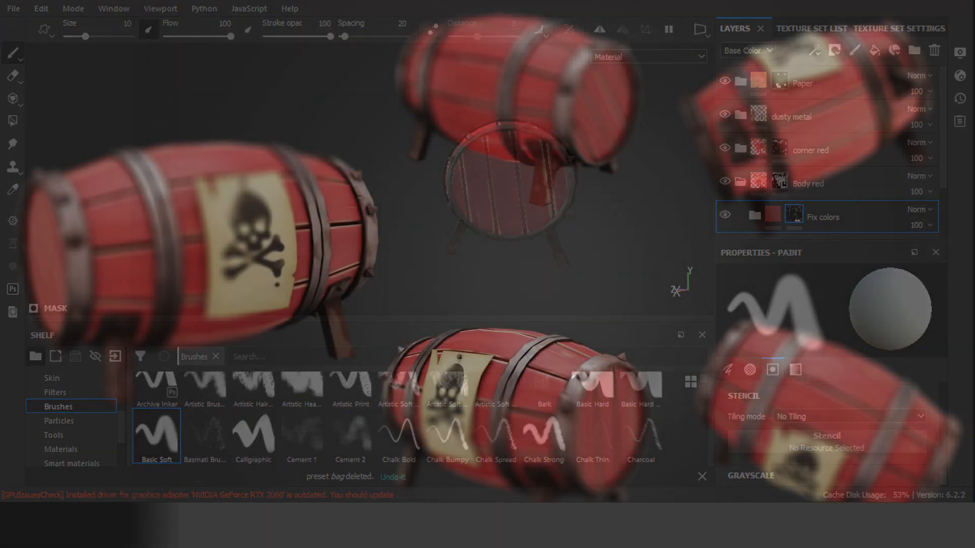